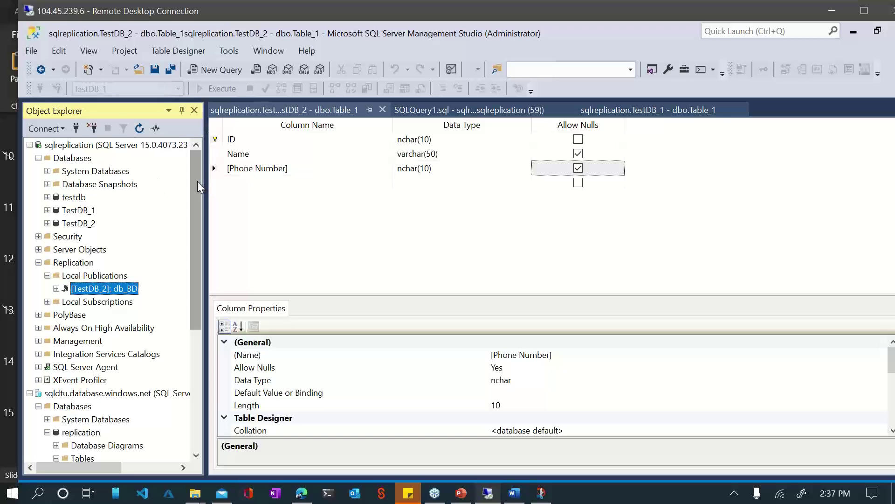
left_click(76, 197)
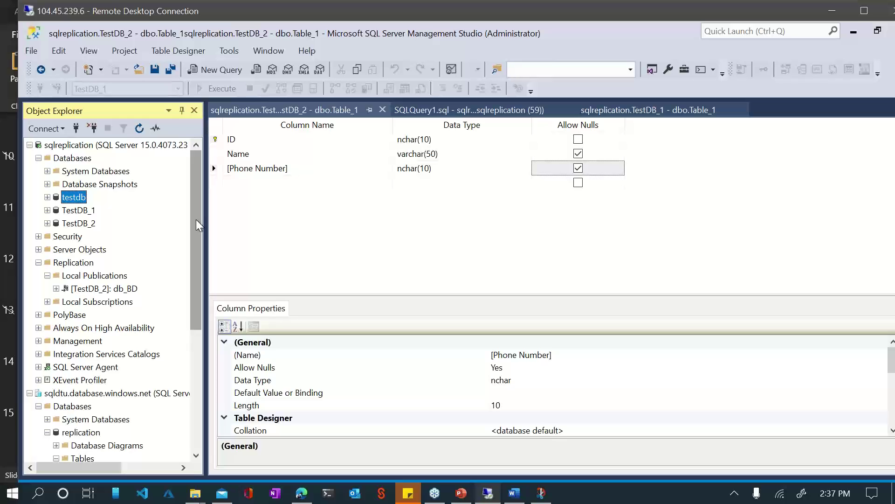
left_click(78, 210)
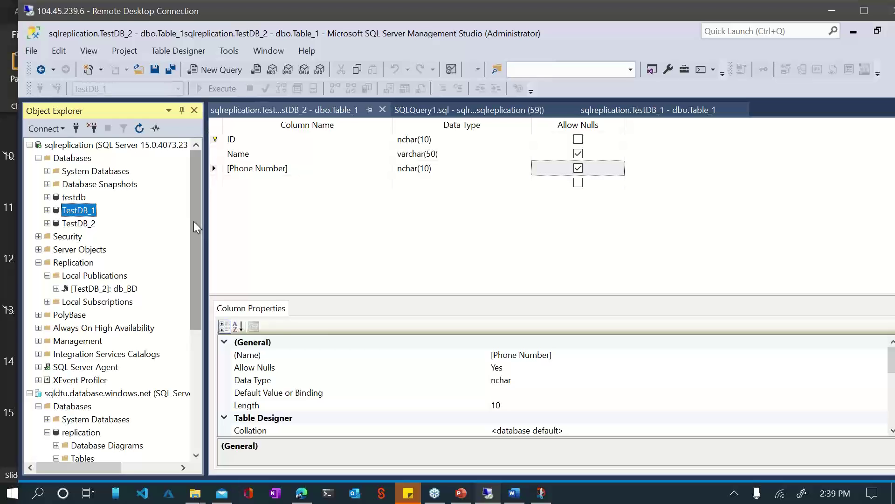
Collapse the replication database node under sqldtu.database.windows.net in Object Explorer.
left_click_drag(194, 226, 194, 228)
scroll(195, 245, "down", 1)
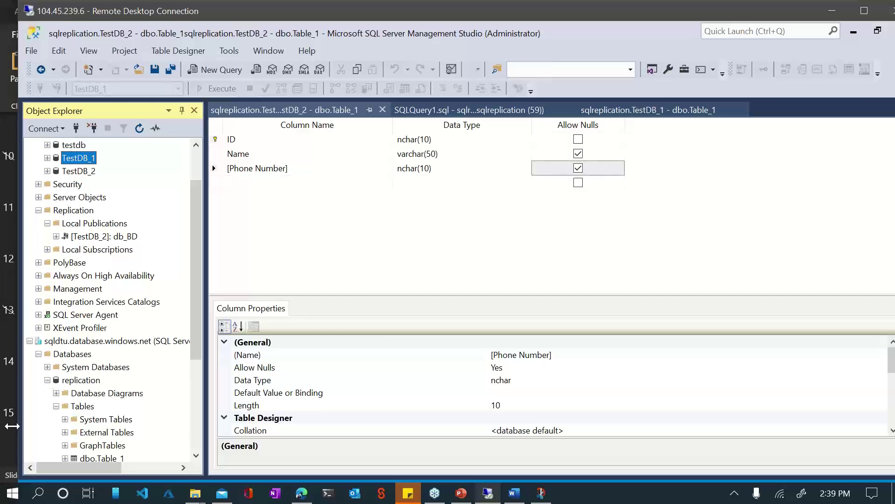
left_click(47, 380)
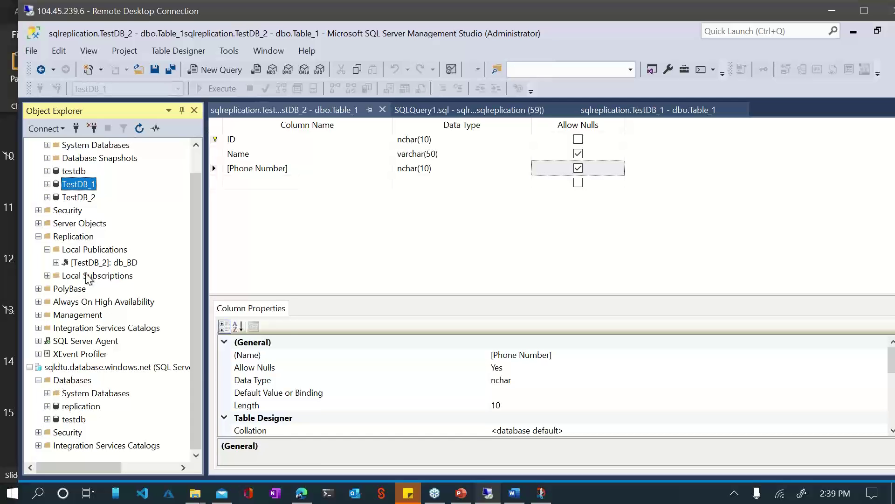
left_click_drag(197, 244, 197, 232)
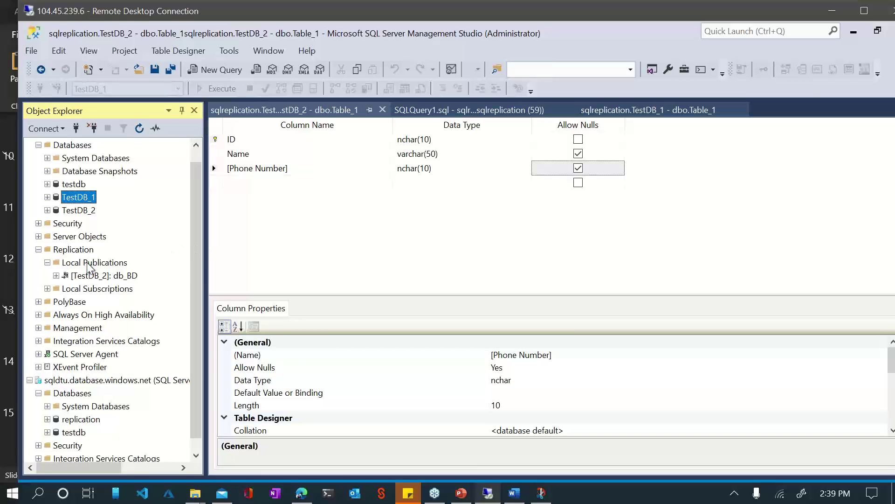
mouse_move(86, 275)
left_click(86, 277)
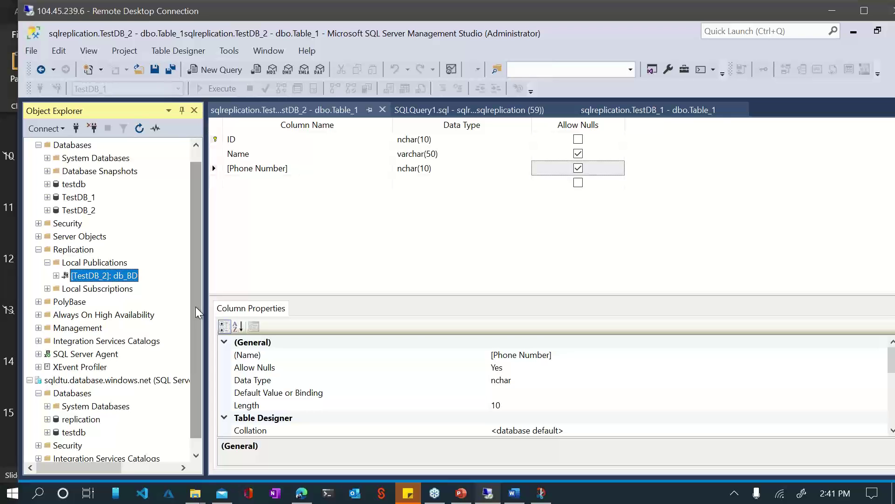
mouse_move(438, 498)
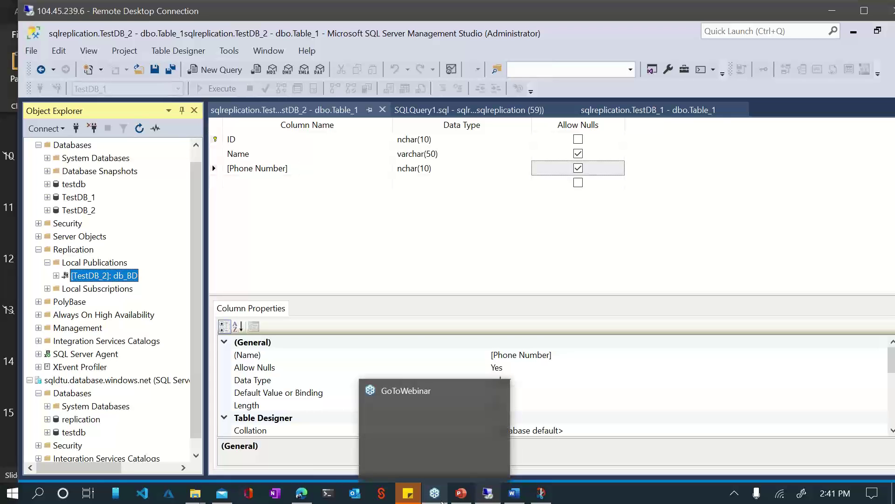
Minimize the Remote Desktop window to reveal PowerPoint slide 15, the 'Thank you' slide.
left_click(435, 496)
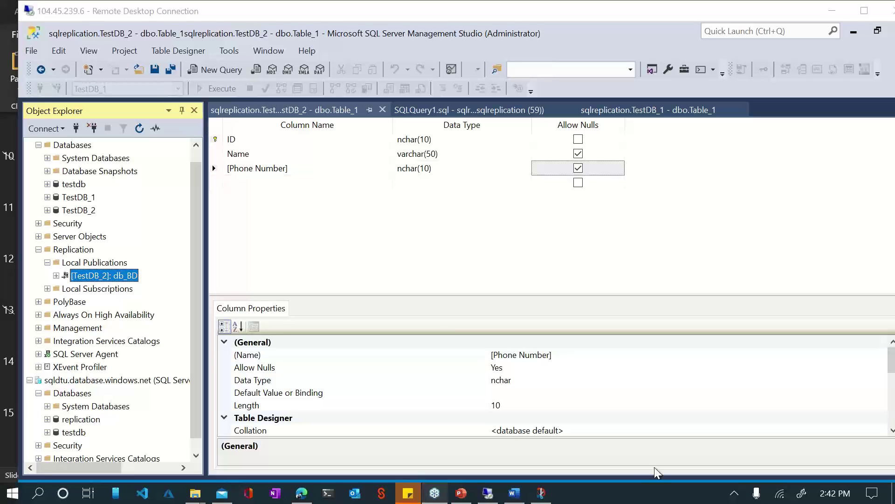
mouse_move(441, 498)
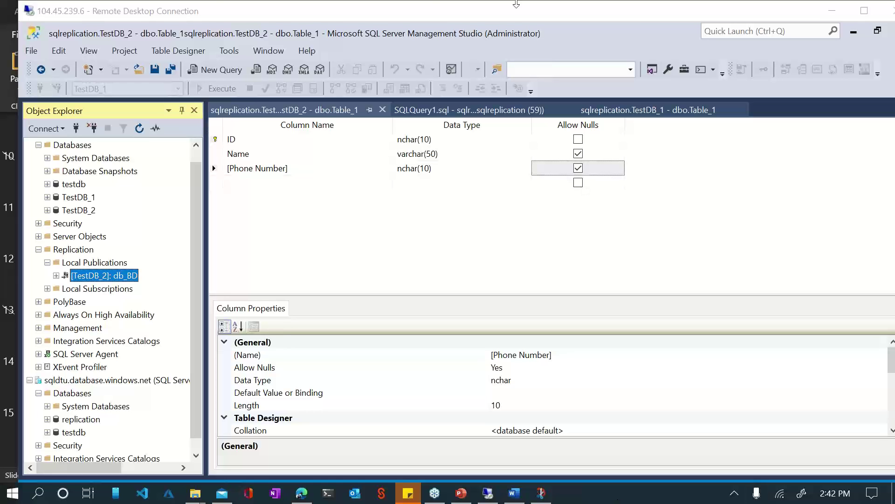
left_click(110, 16)
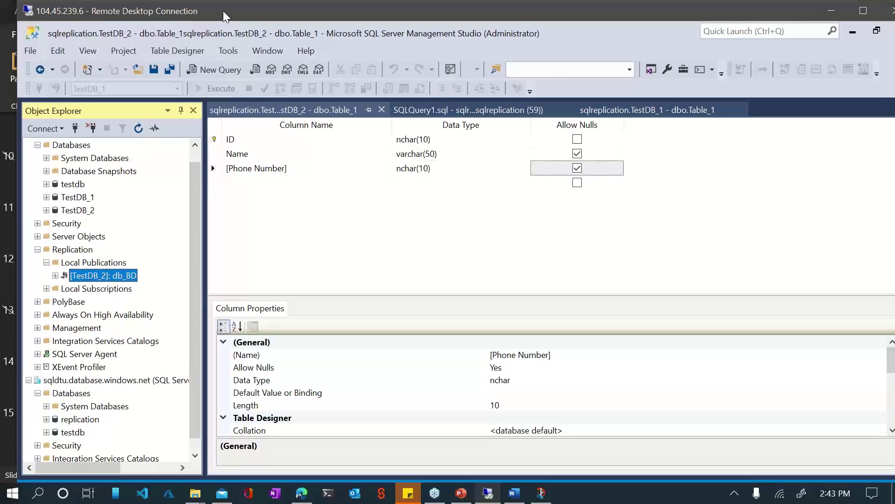
left_click(831, 12)
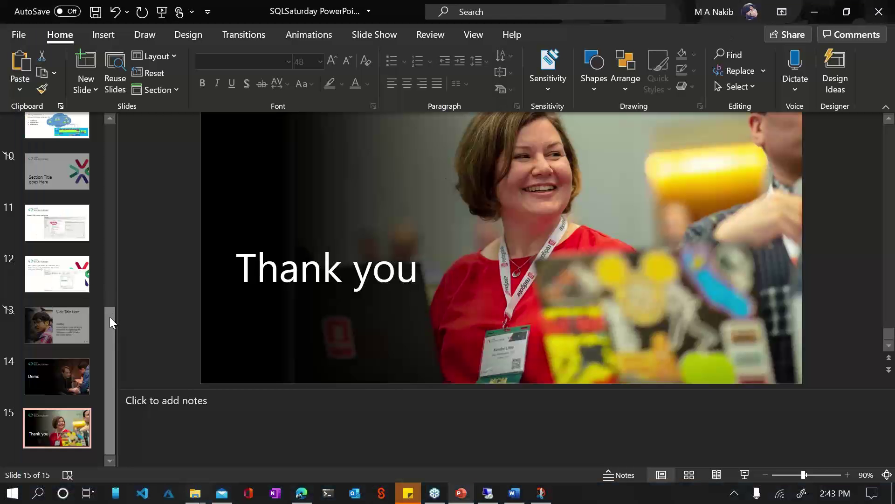
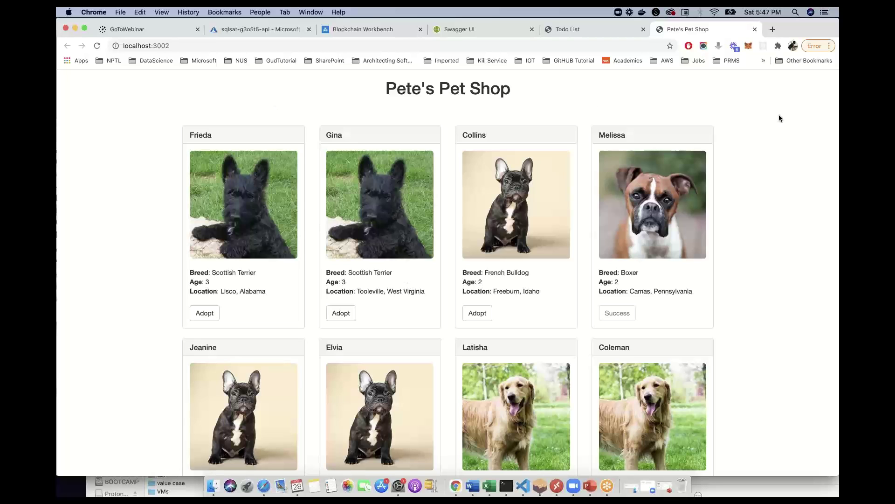
Check which network the MetaMask wallet uses, close the list, and scroll the Pet Shop page.
left_click(748, 45)
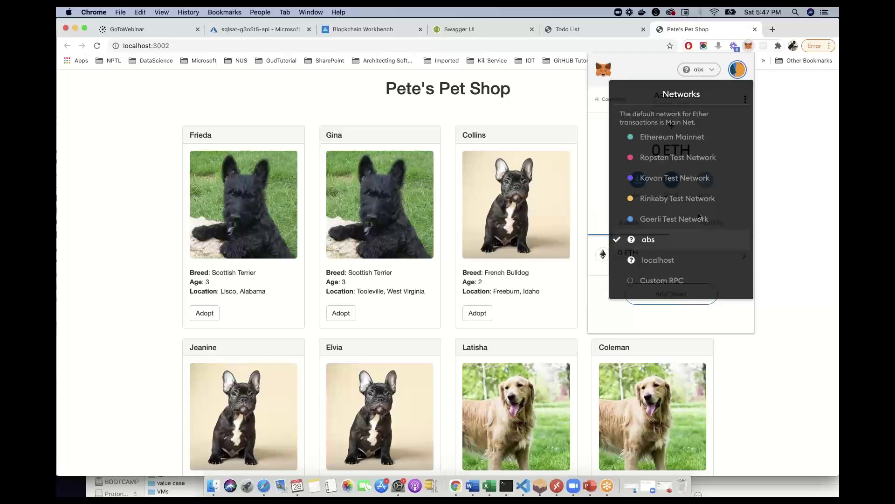
left_click(802, 202)
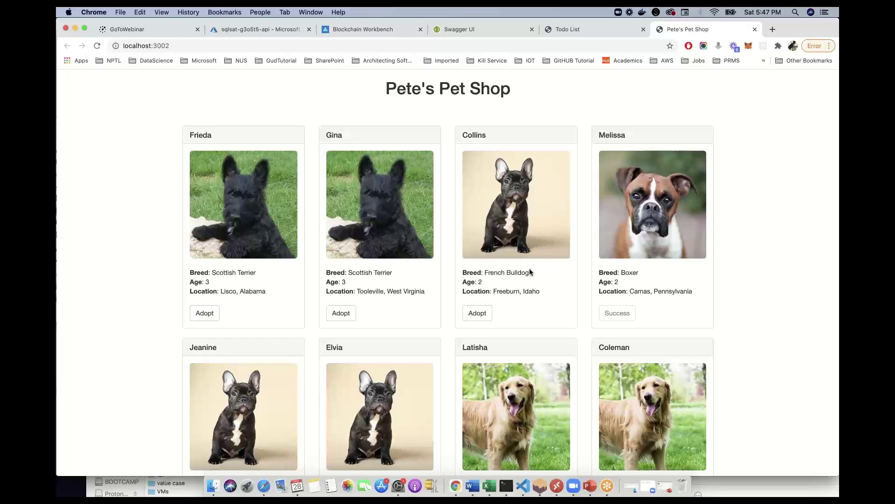
scroll(430, 273, "down", 5)
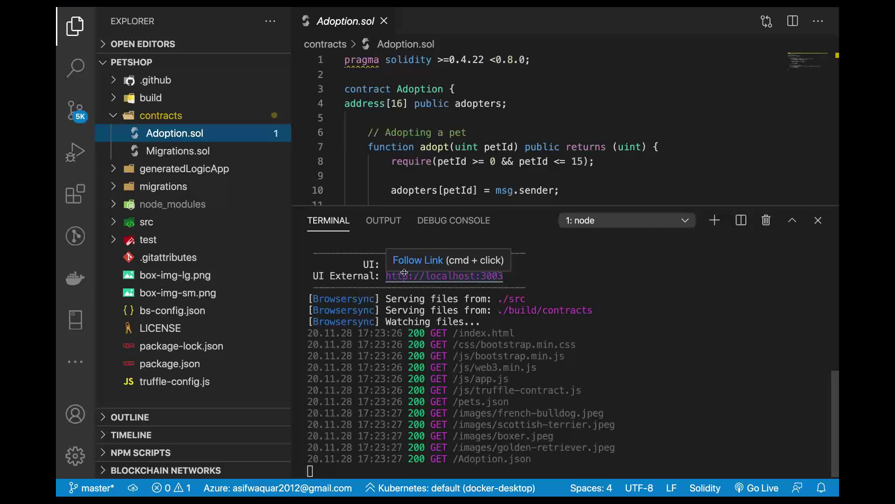
Shrink the terminal panel so lines 1–19 of Adoption.sol fit in the editor.
left_click_drag(462, 205, 461, 366)
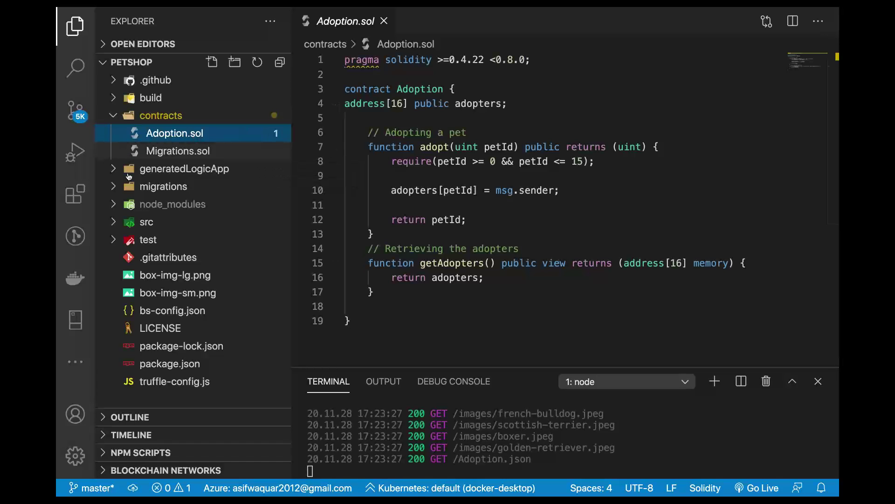
Search the Extensions marketplace for 'blockchain deve' and view the Blockchain Development Kit details.
left_click(75, 193)
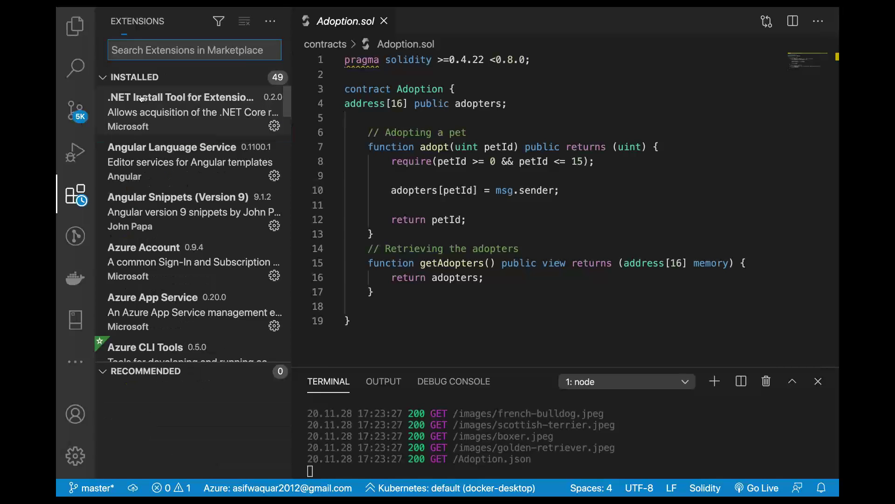
type("azur")
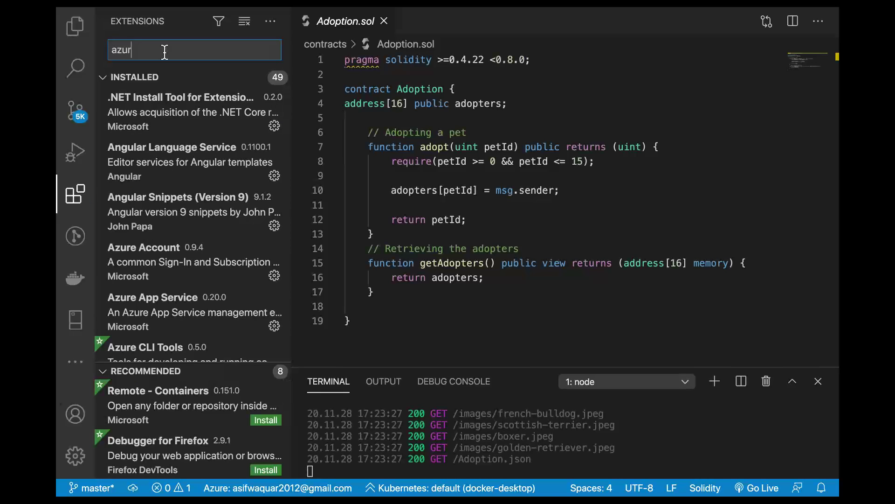
type("e block")
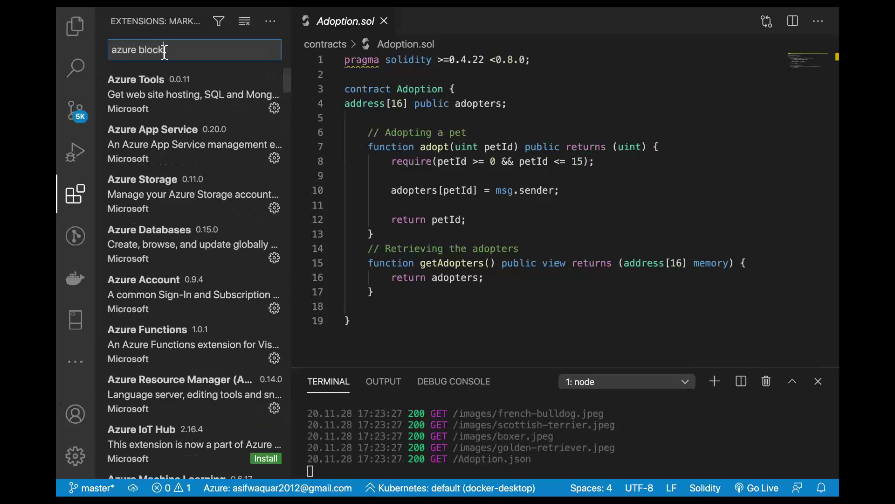
type("ch")
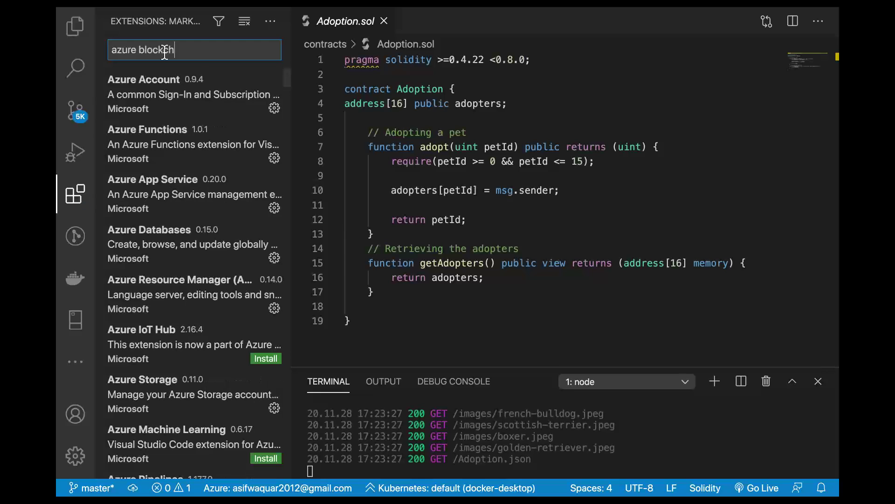
type("ain")
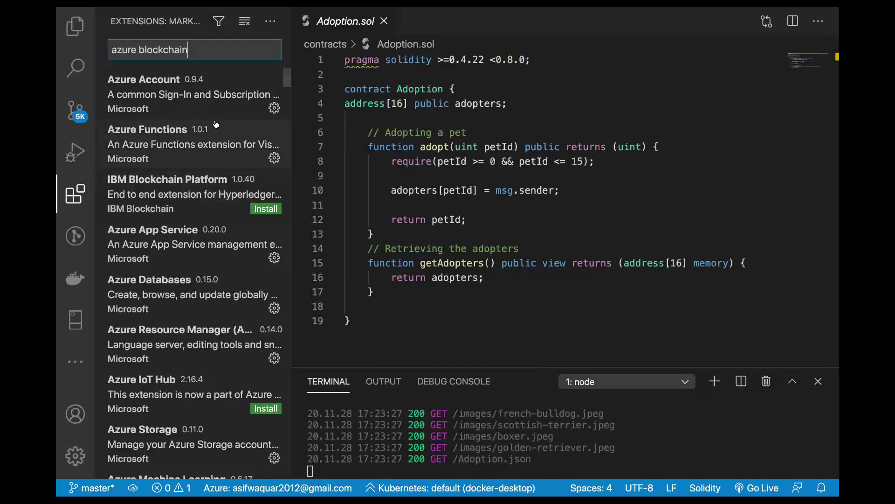
type("deve")
left_click(139, 49)
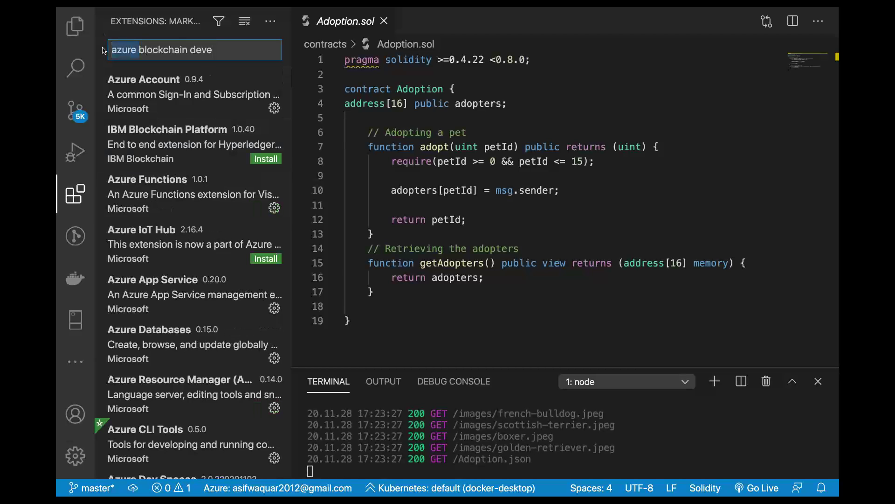
key("BackSpace")
key("BackSpace")
key("BackSpace")
key("BackSpace")
key("BackSpace")
key("BackSpace")
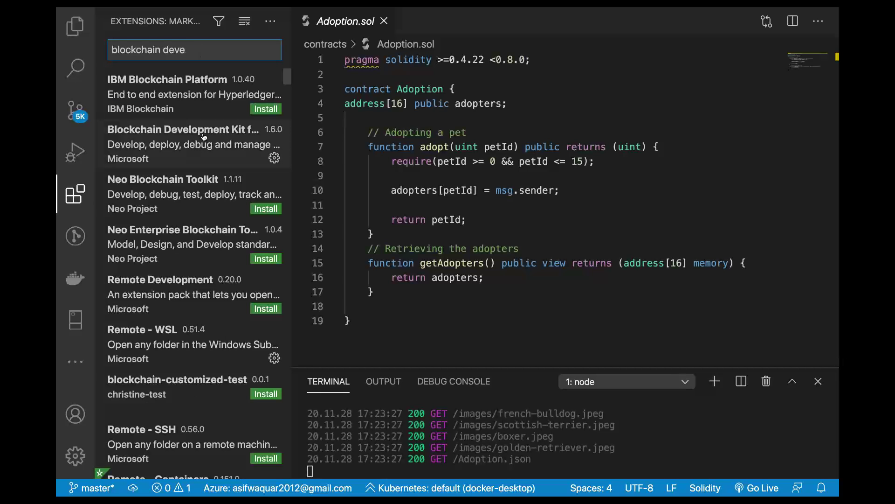
left_click(194, 140)
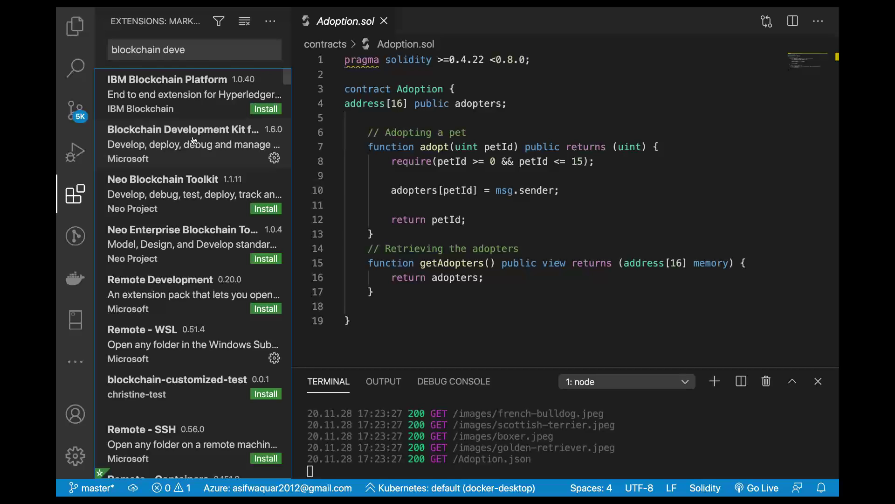
left_click(274, 127)
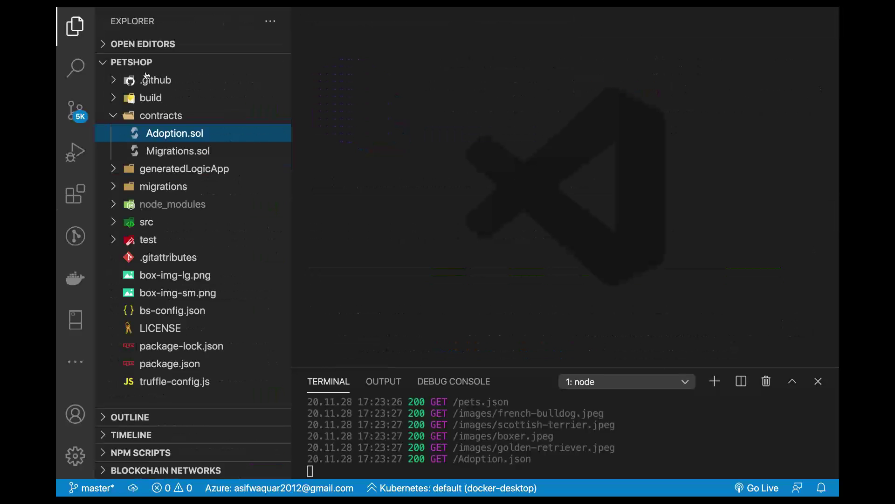
Run 'Blockchain: New Solidity Project' from the command palette, then cancel the project type choice.
key("ctrl+p")
type(">")
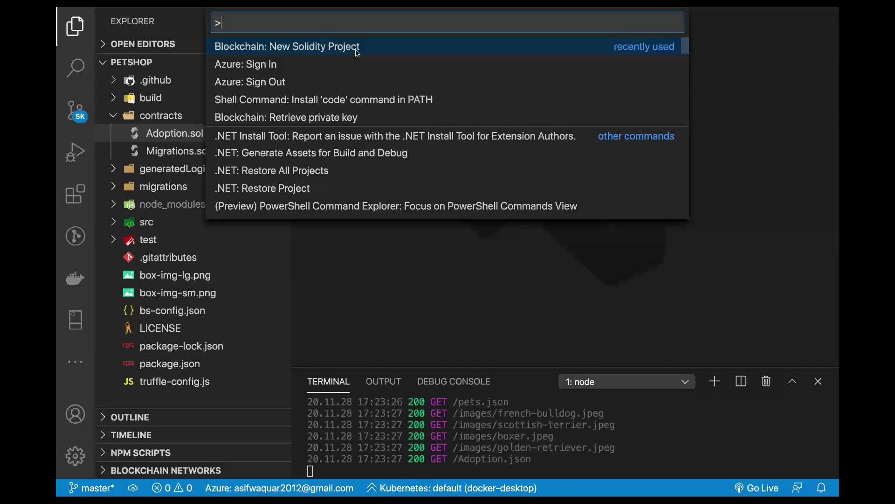
left_click(358, 51)
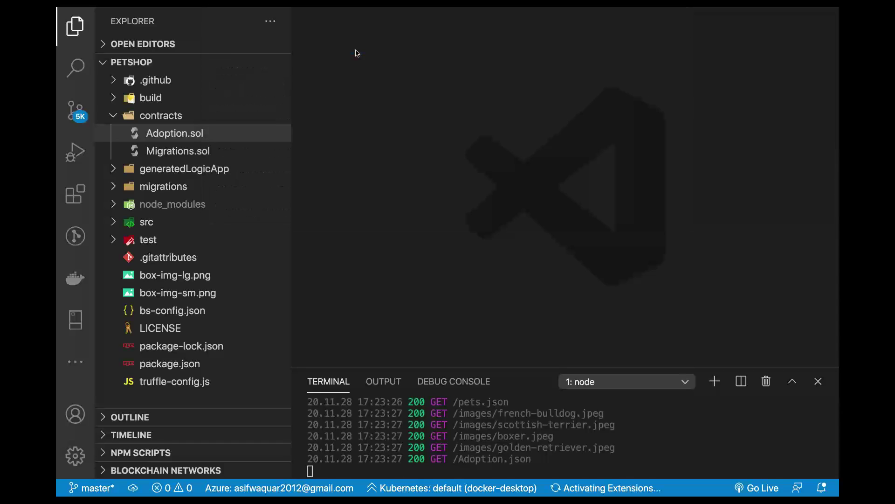
left_click(336, 86)
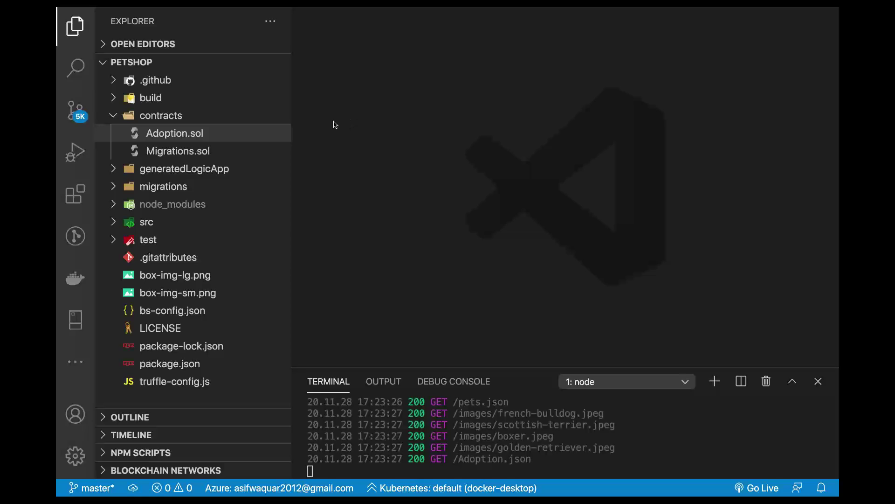
Reopen Adoption.sol and briefly select, then deselect, the adopt function's code.
left_click(171, 136)
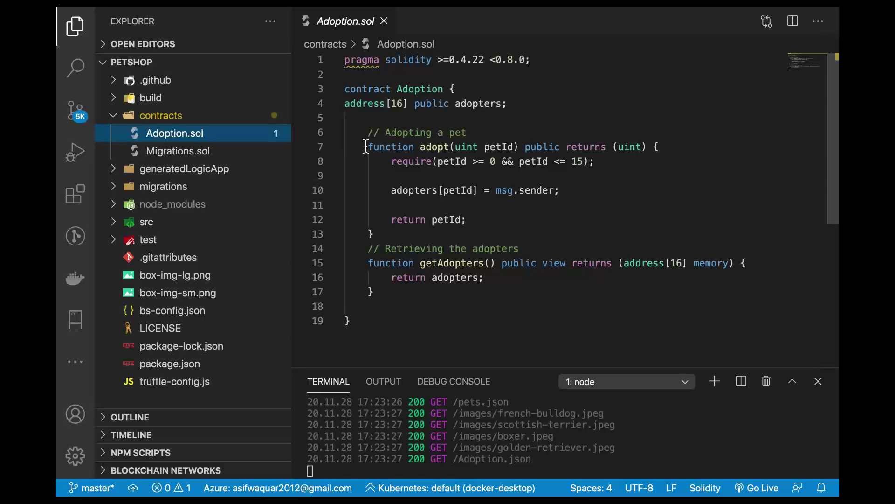
left_click_drag(366, 146, 400, 238)
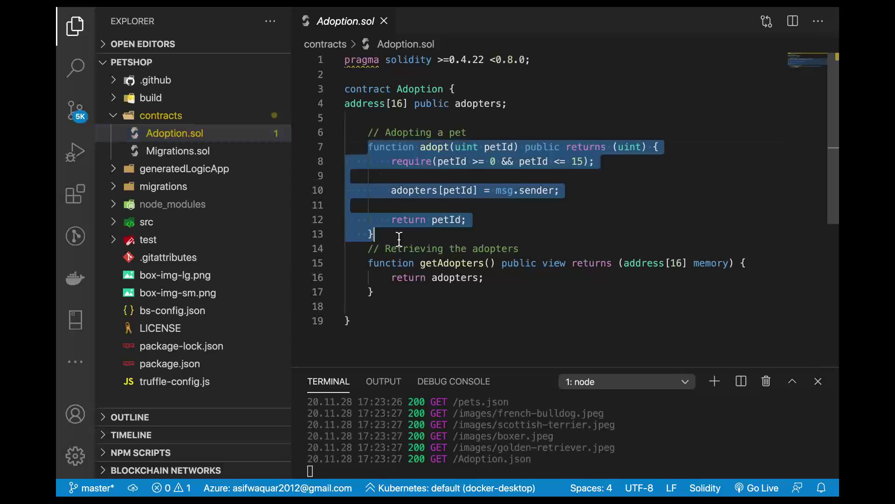
left_click(459, 247)
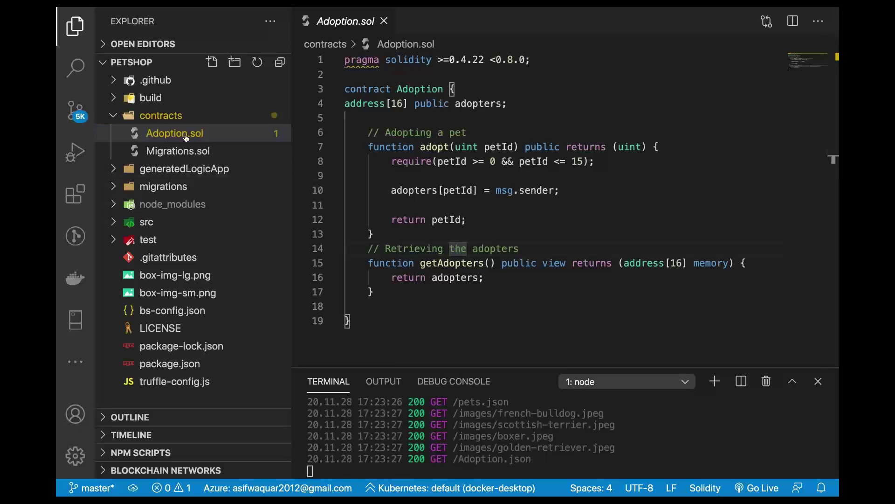
Try Deploy Contracts on Adoption.sol, dismiss the destination list, then view truffle-config.js.
right_click(186, 137)
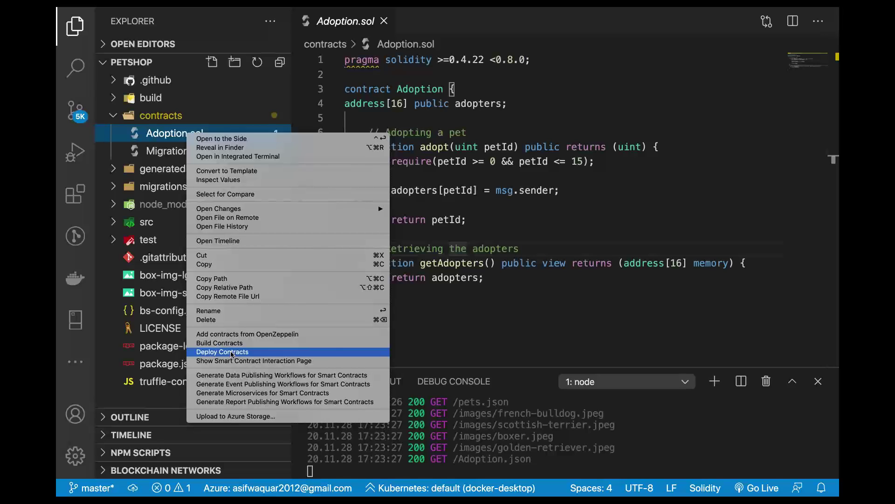
left_click(232, 353)
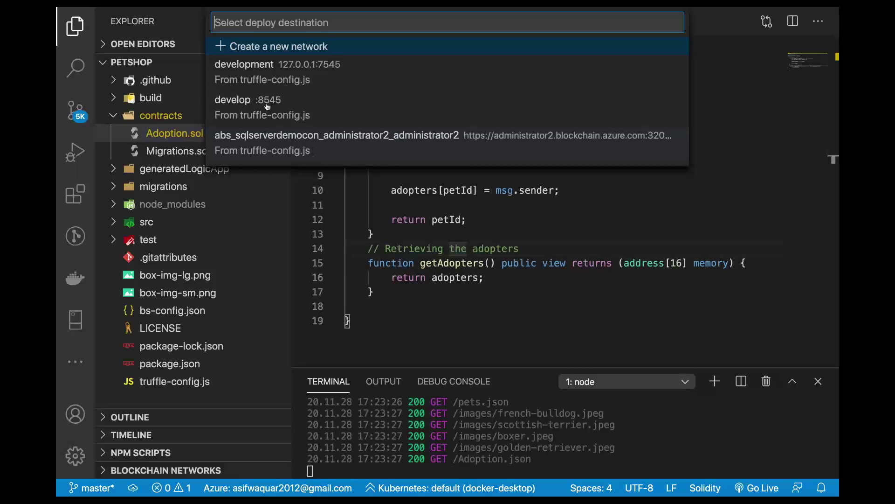
left_click(460, 202)
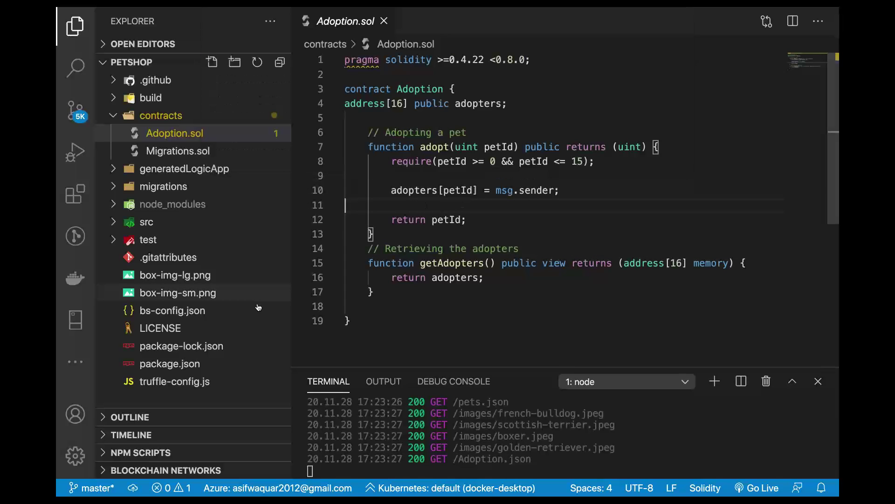
left_click(209, 380)
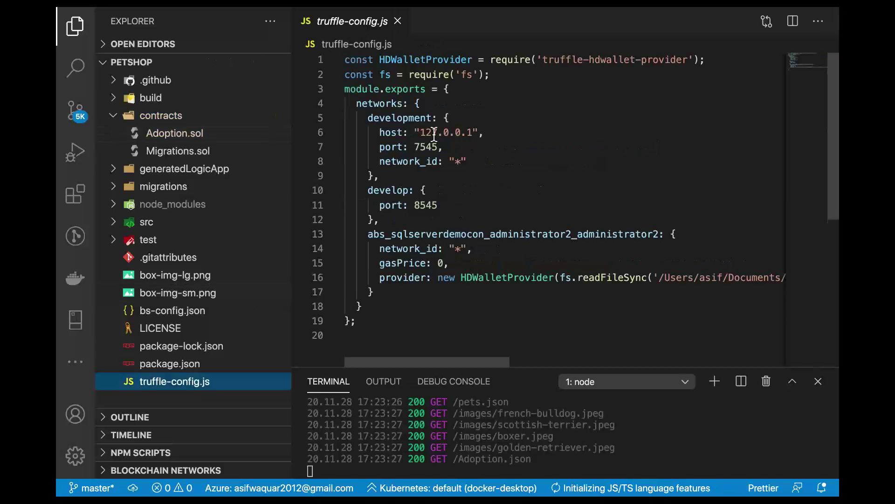
left_click_drag(368, 118, 393, 177)
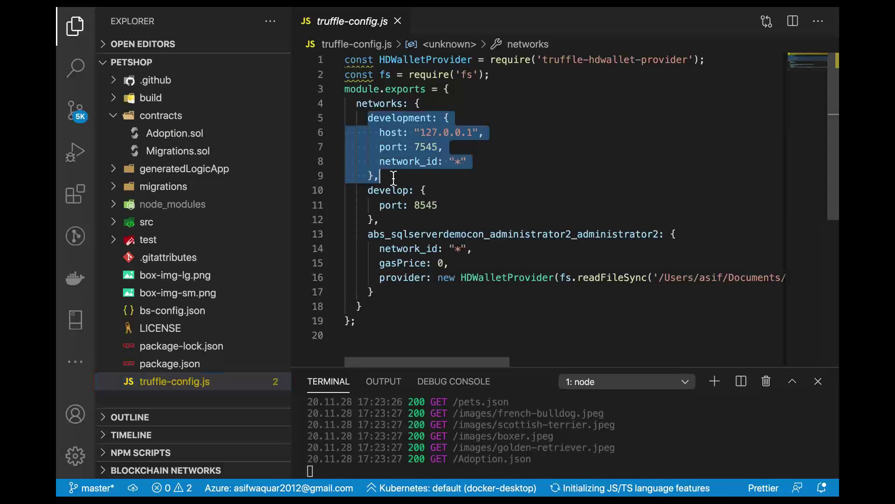
double_click(394, 233)
left_click_drag(394, 233, 394, 285)
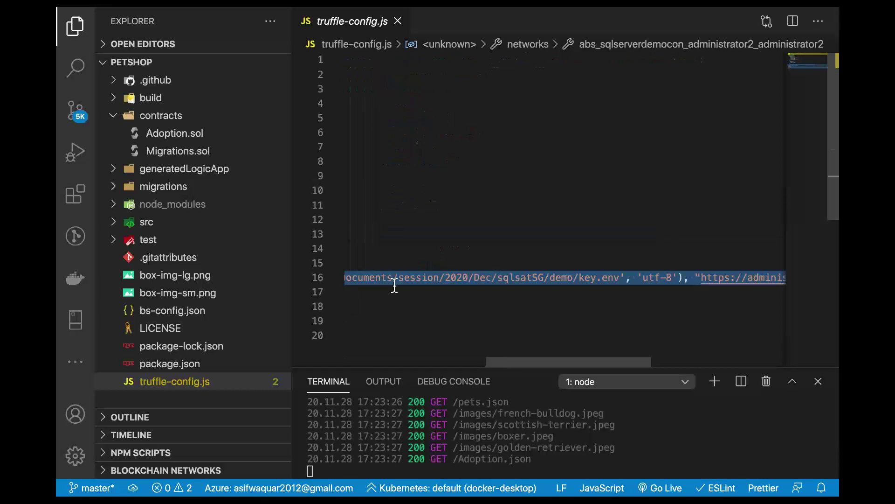
scroll(394, 286, "right", 5)
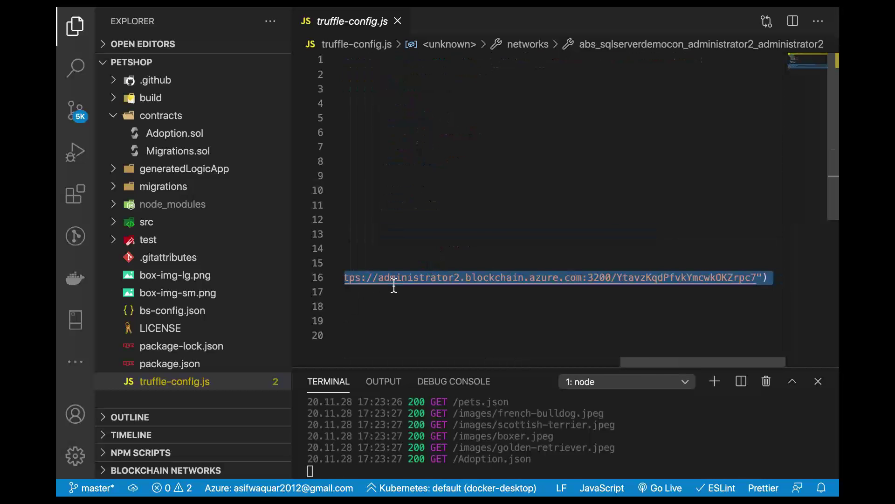
scroll(394, 285, "left", 5)
left_click(390, 298)
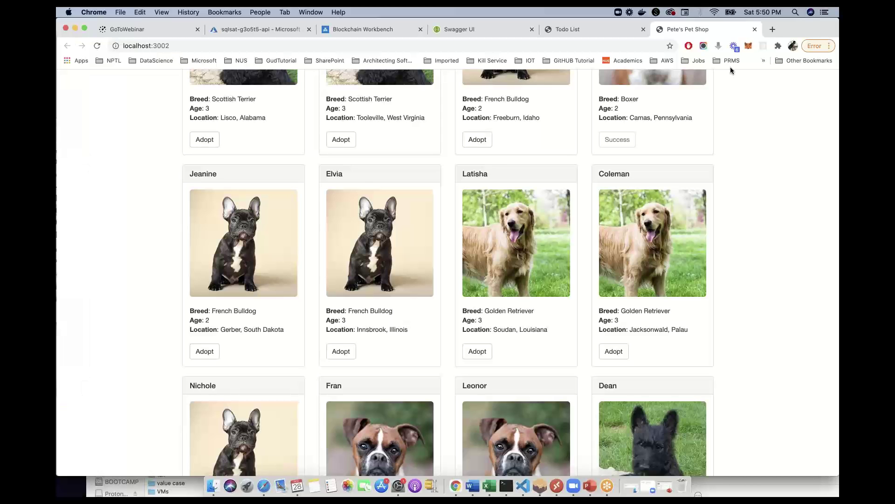
Check the MetaMask Account 1 balance (0 ETH) and close the wallet popup.
left_click(749, 46)
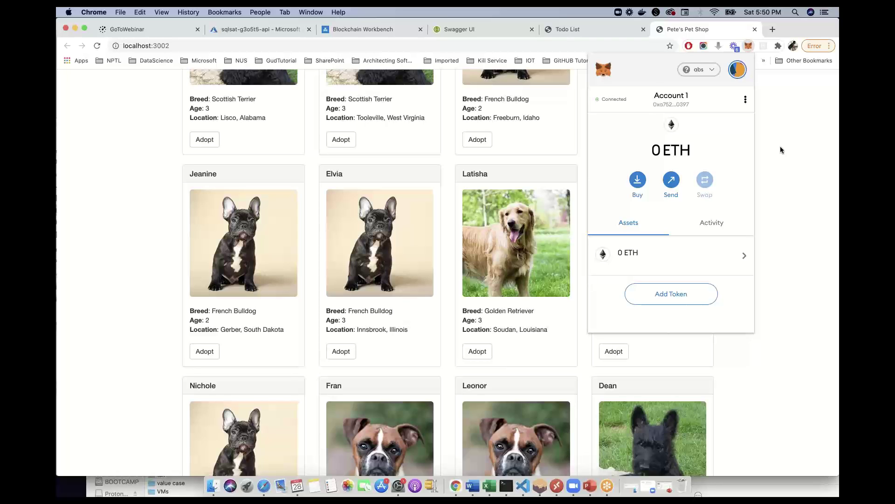
left_click(781, 149)
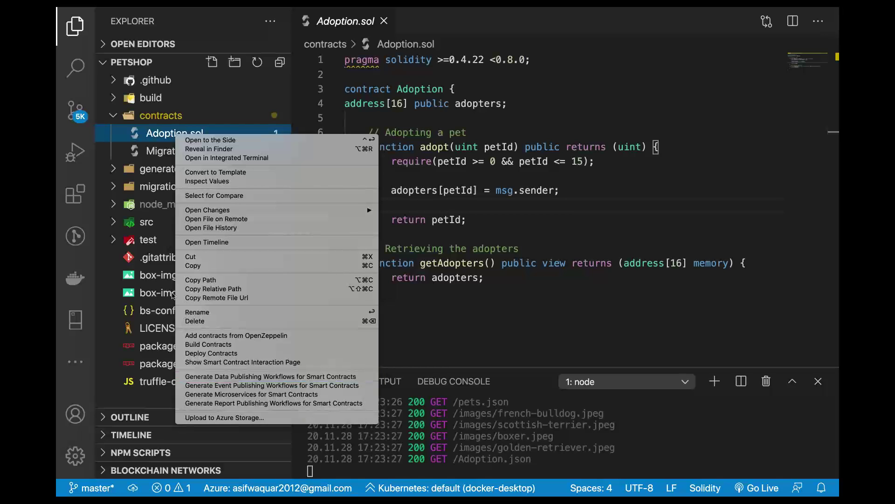
Generate Logic App publishing workflows for the contract and open function.Adopt.logicapp.json.
left_click(218, 376)
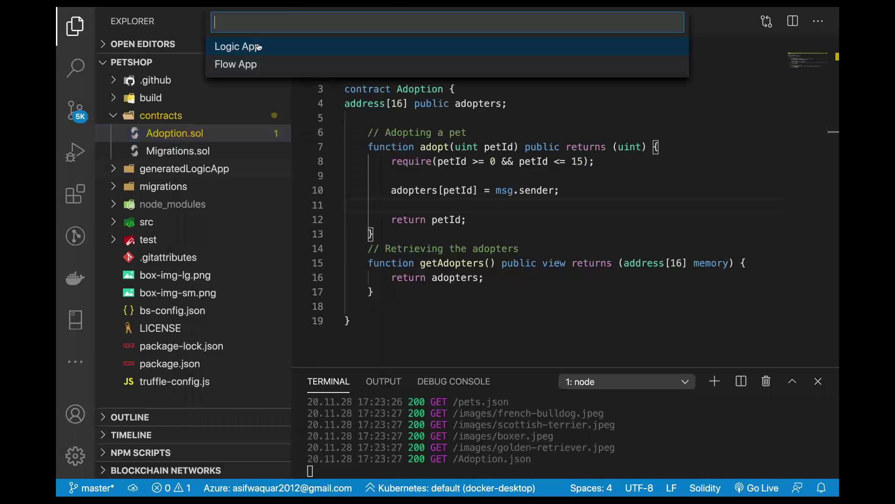
left_click(202, 168)
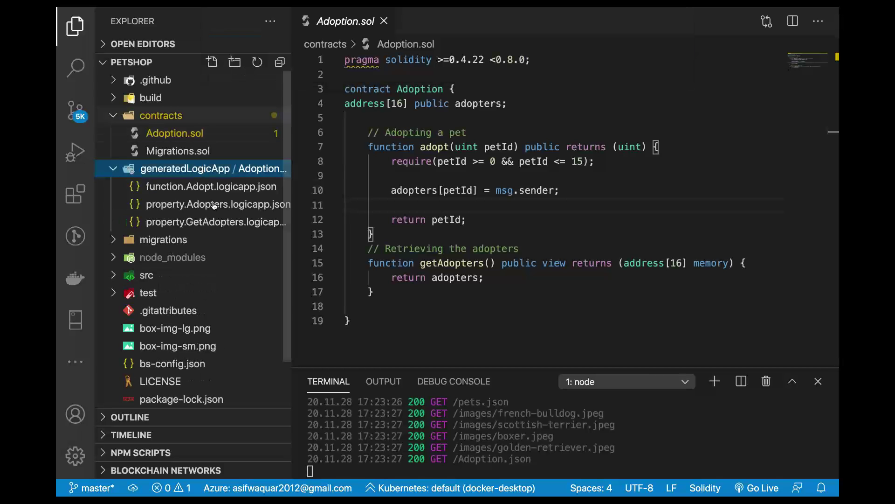
left_click(211, 187)
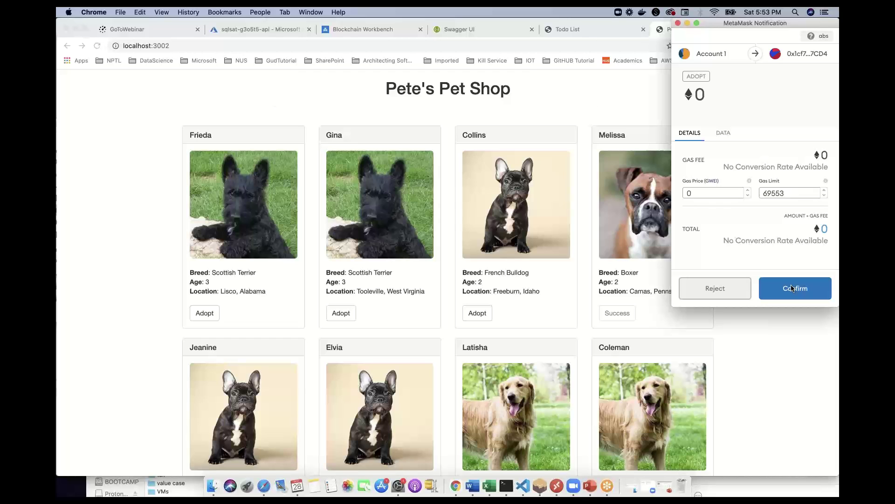
Confirm the Collins and Gina adoption transactions in MetaMask, then return to the Azure portal.
left_click(792, 288)
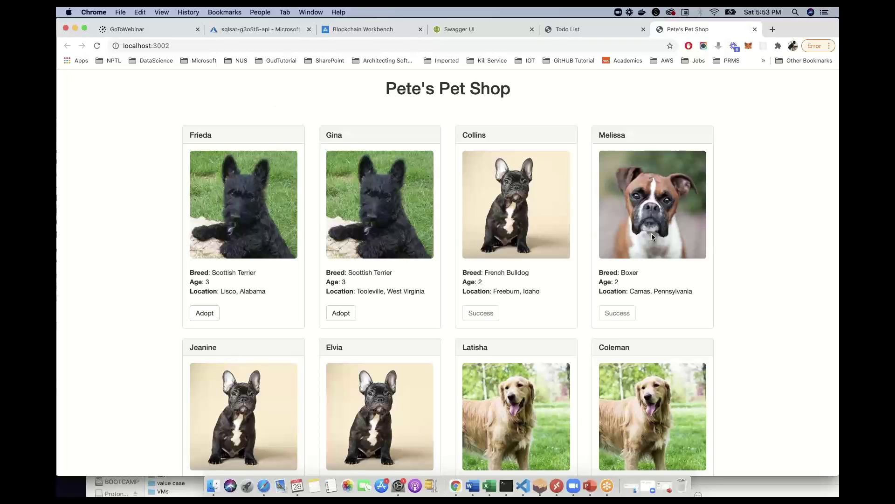
scroll(652, 236, "down", 1)
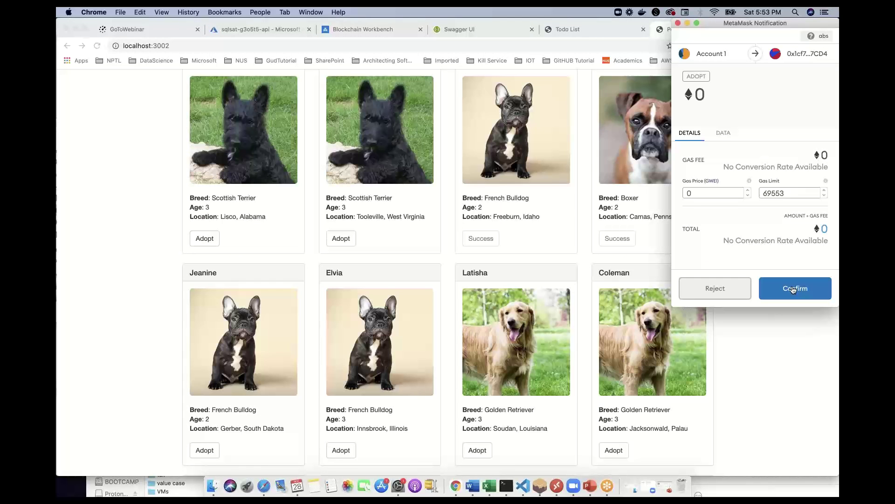
left_click(793, 289)
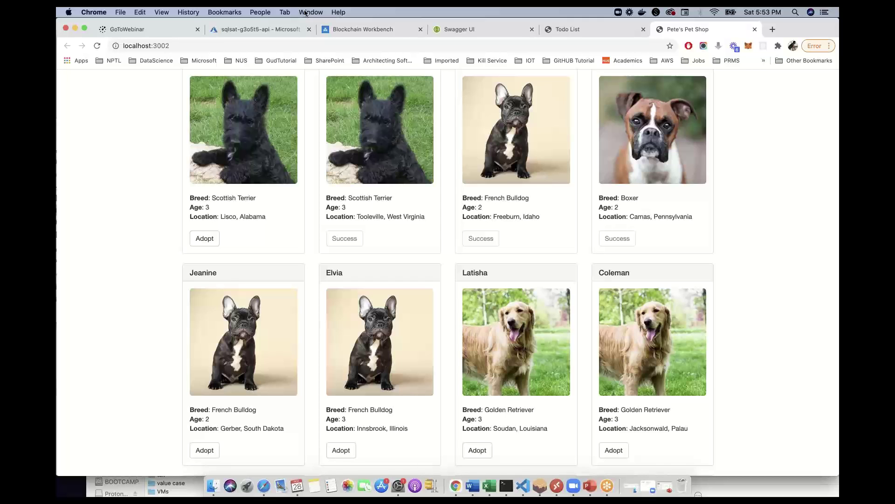
left_click(256, 29)
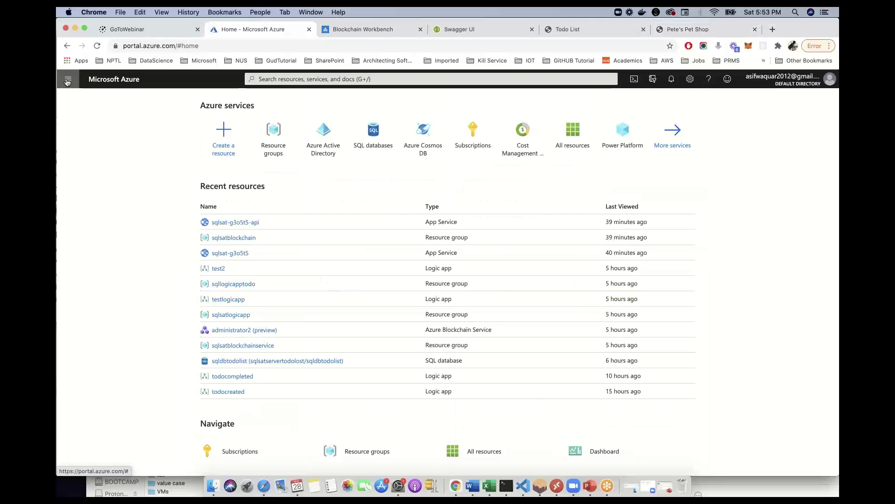
Choose the Blockchain category under Create a resource and start an Azure Blockchain Service member.
left_click(99, 247)
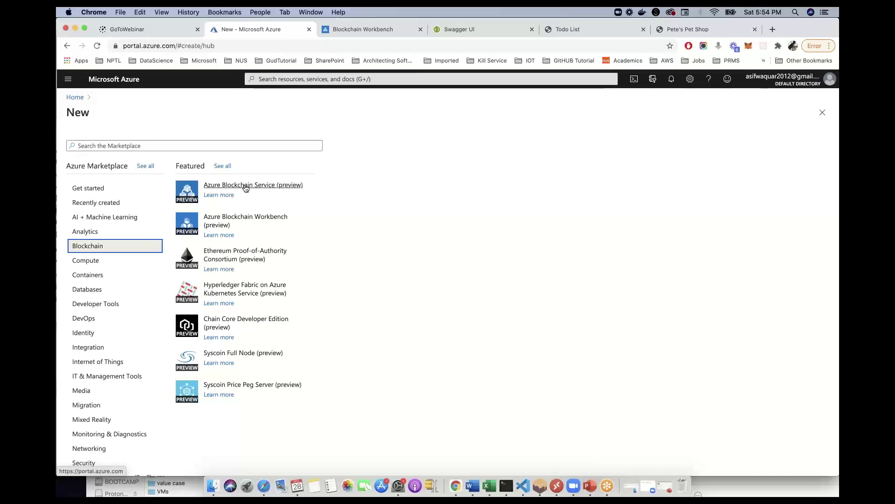
left_click(246, 186)
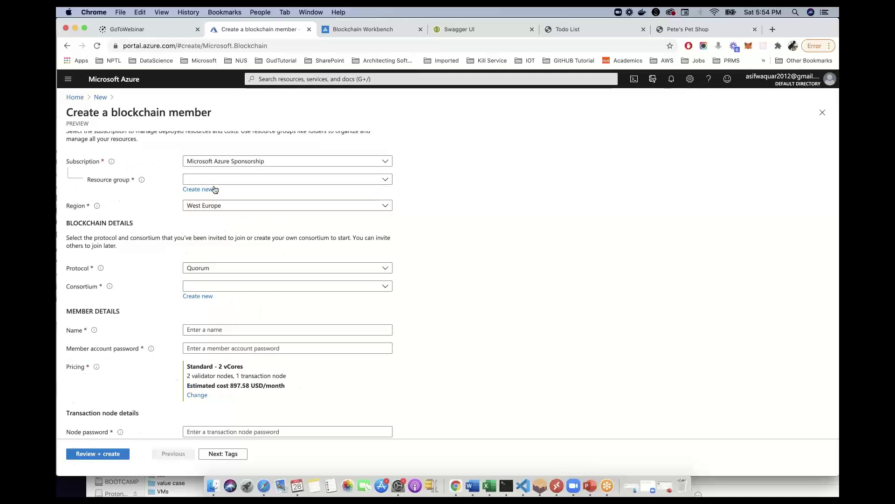
Keep Quorum as the protocol, focus the member name field, and dismiss its autofill suggestions.
left_click(272, 268)
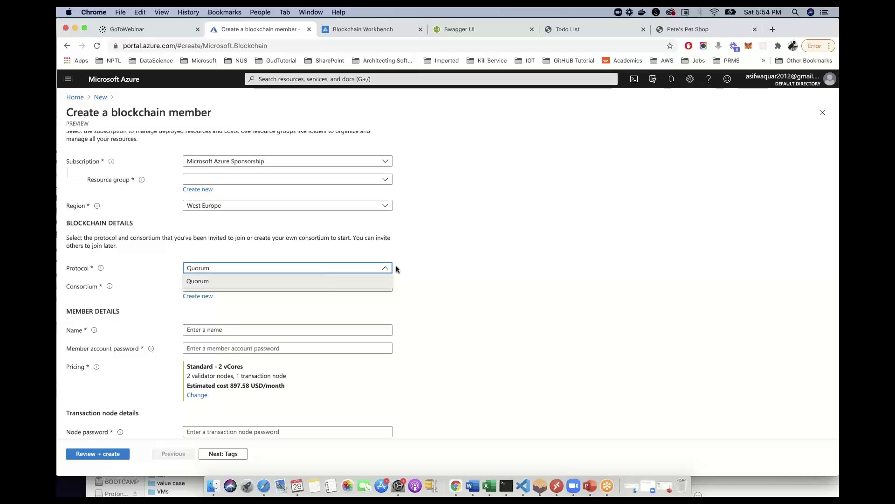
left_click(241, 270)
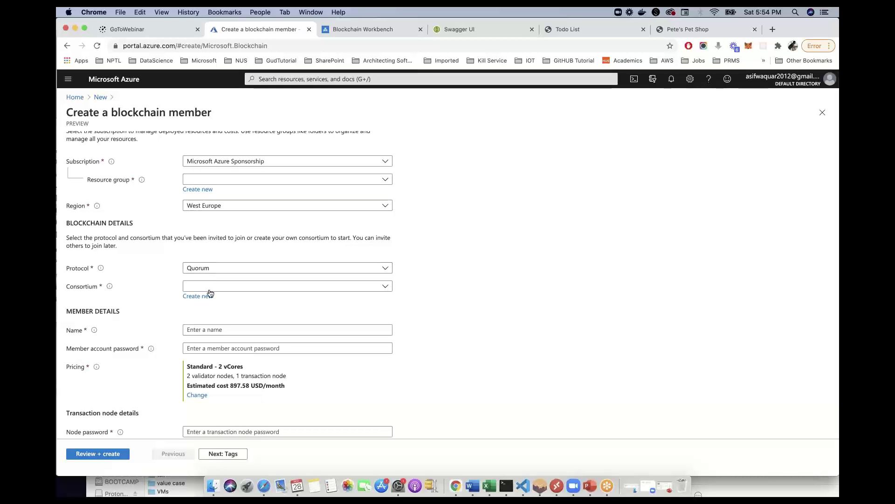
left_click(234, 329)
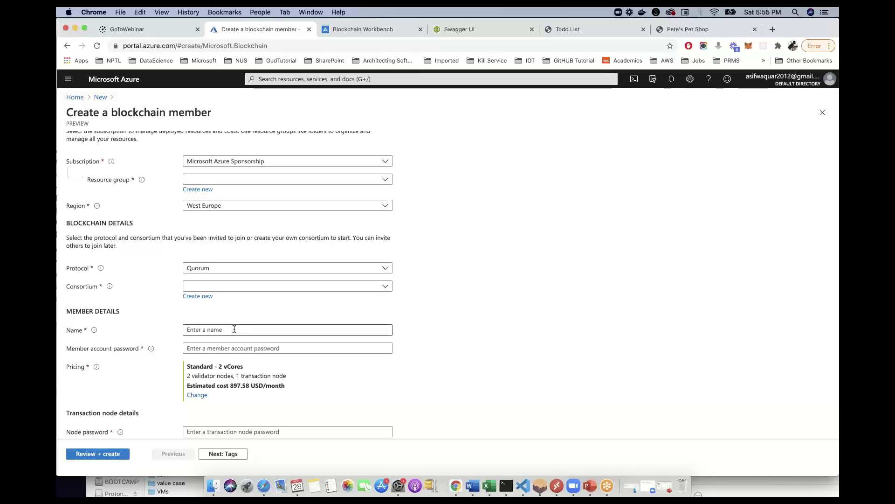
left_click(235, 329)
left_click(306, 308)
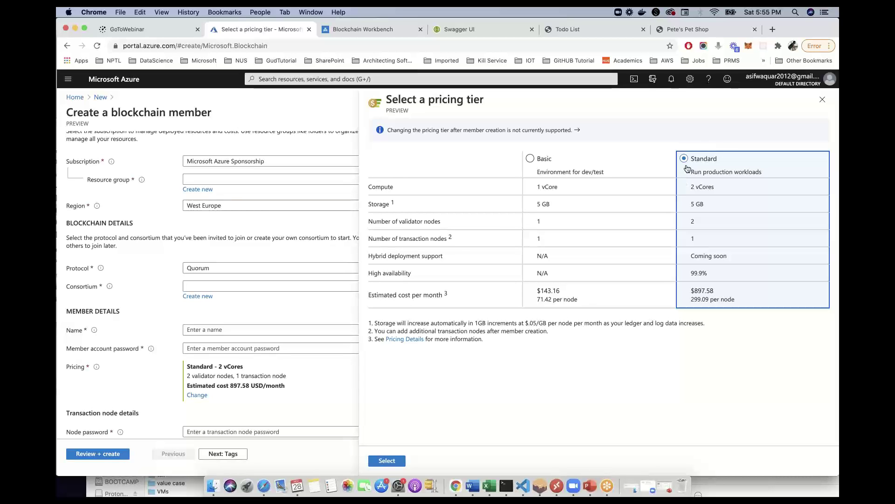
Close the pricing tier panel after trying Basic, leaving Standard, and return to Azure home.
left_click(529, 164)
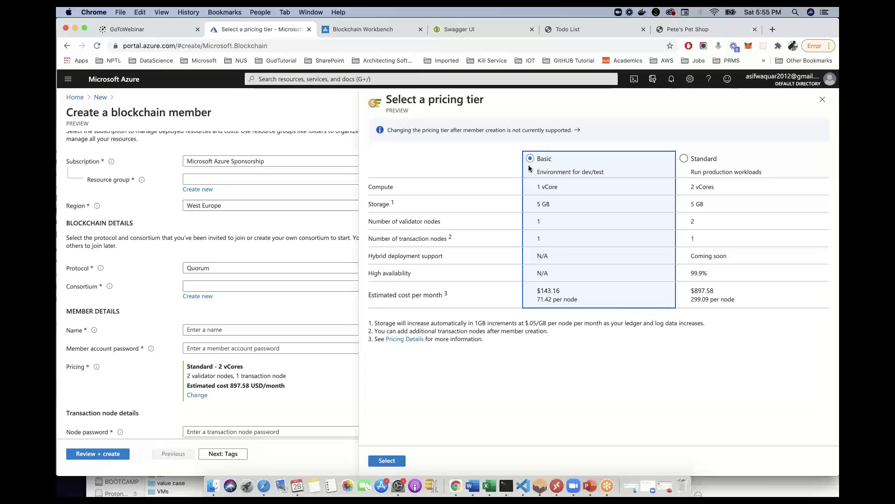
left_click(817, 102)
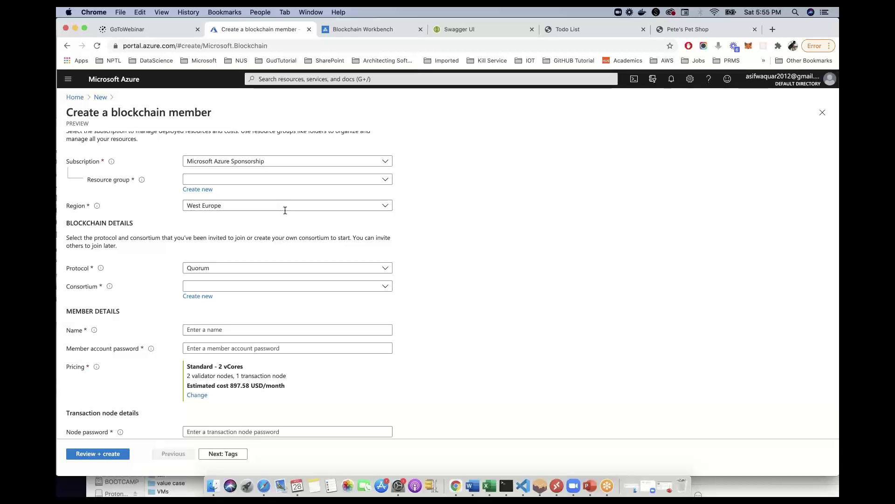
key("super+bracketleft")
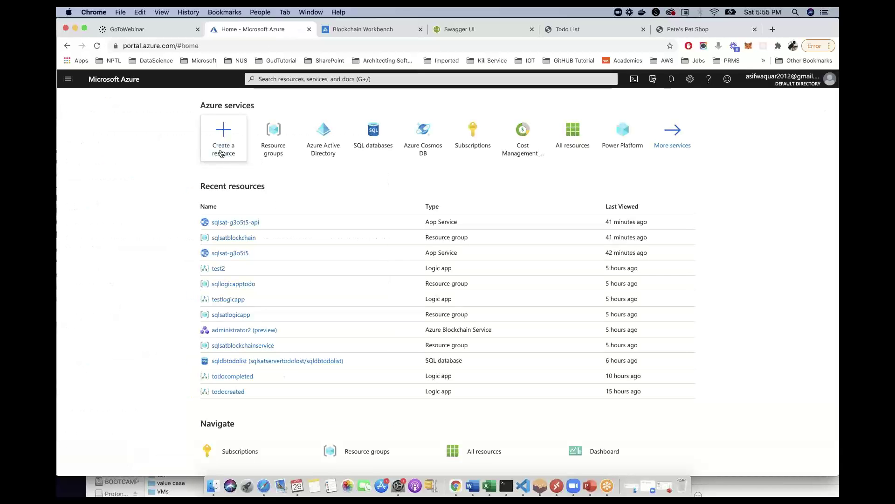
Open the administrator2 member in sqlsatblockchainservice and view its Blockchain Data Manager page.
key("super+bracketleft")
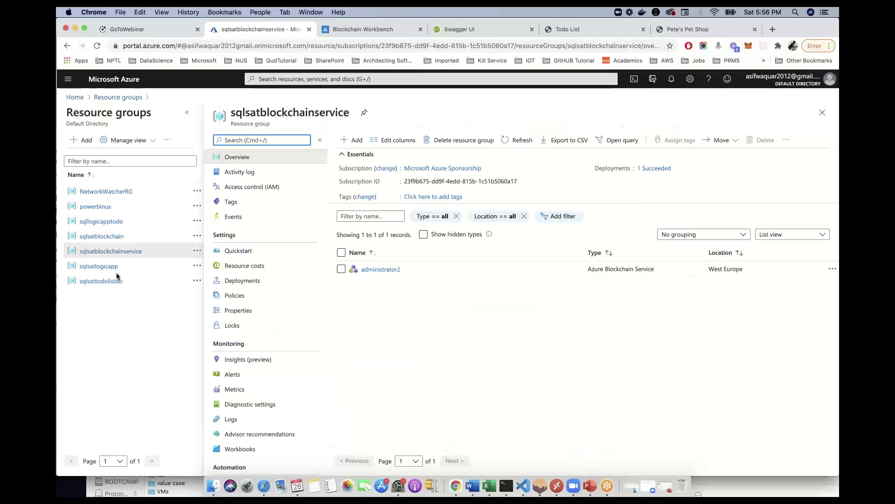
left_click(387, 269)
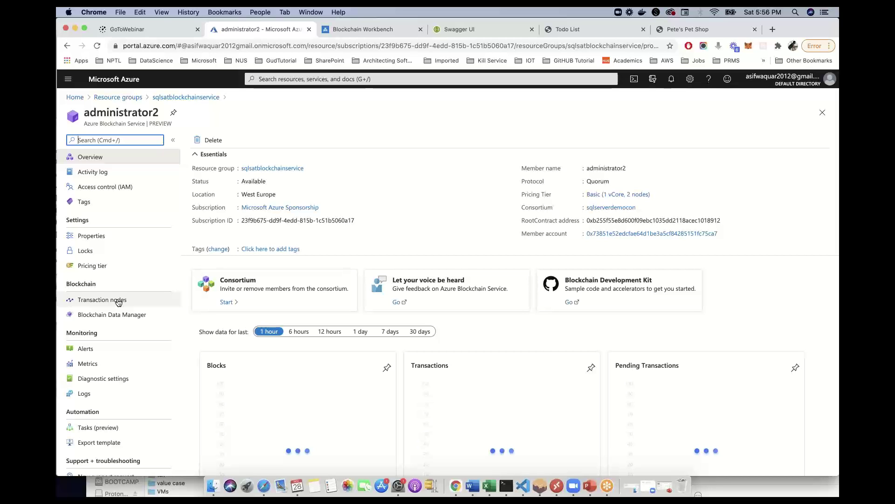
left_click(119, 300)
left_click(206, 140)
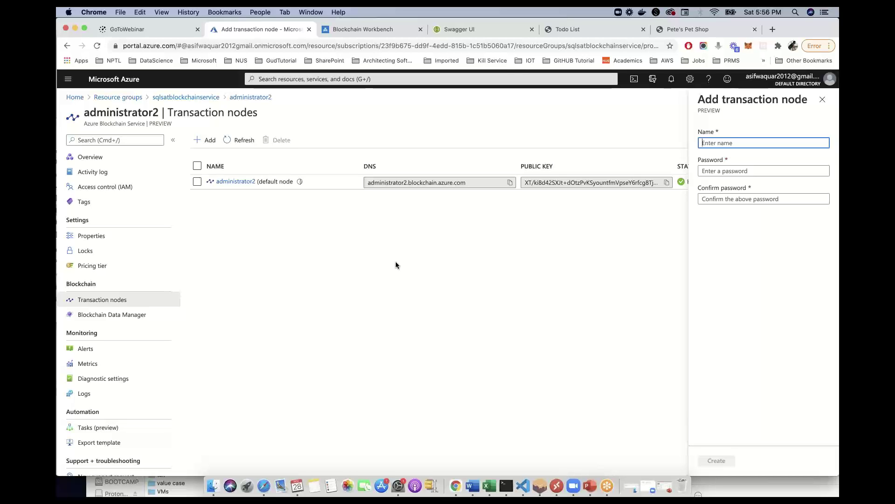
left_click(122, 321)
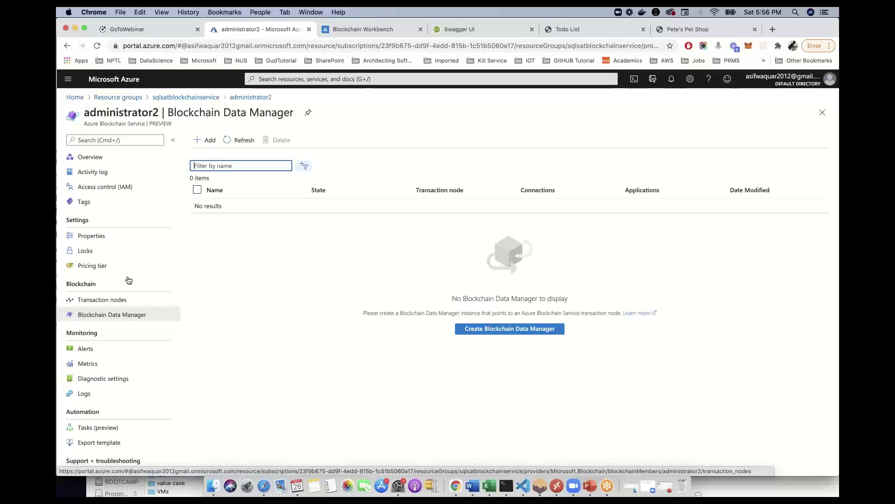
Start adding a Blockchain Data Manager, then cancel the Add panel.
left_click(203, 144)
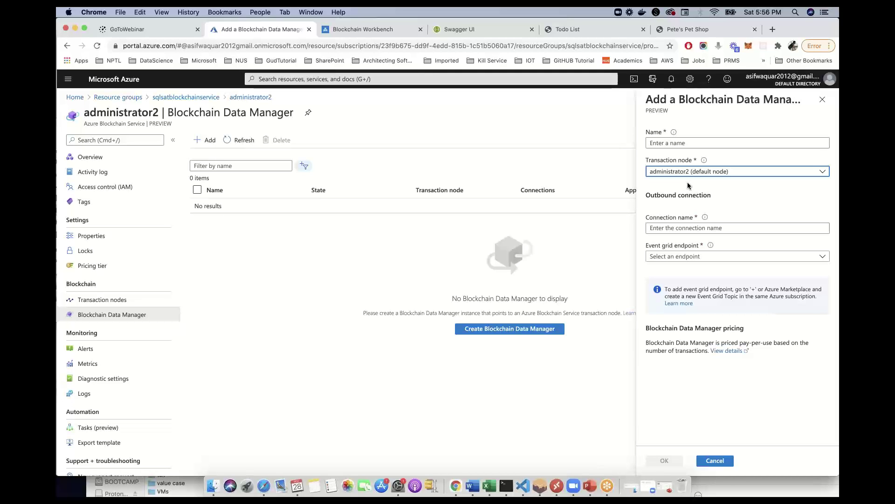
left_click(705, 460)
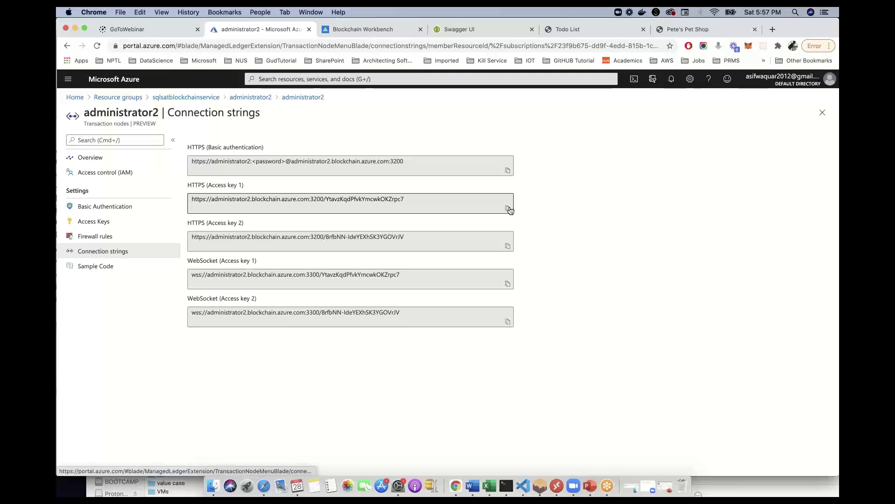
In MetaMask, paste the administrator2 node's connection URL as a network RPC URL.
left_click(749, 45)
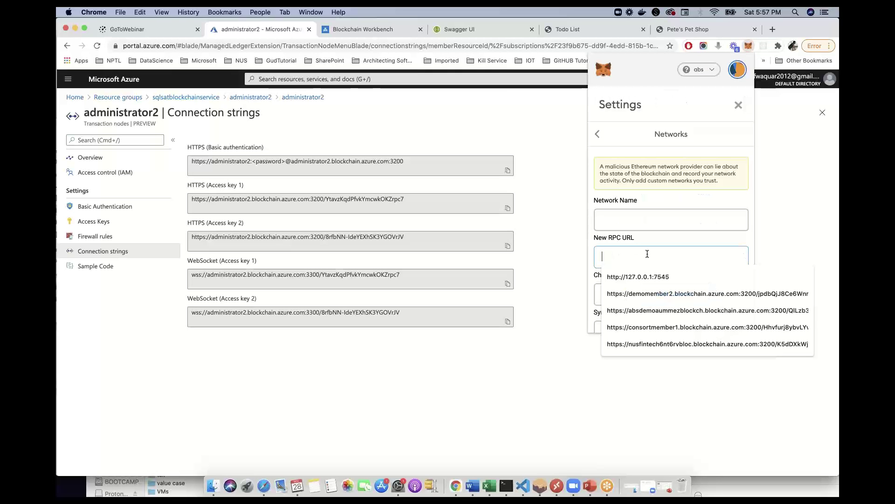
key("super+v")
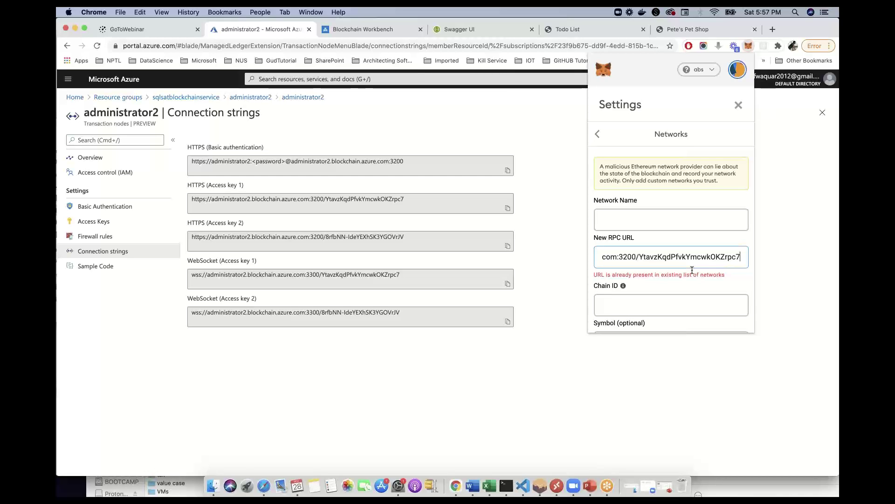
left_click(600, 135)
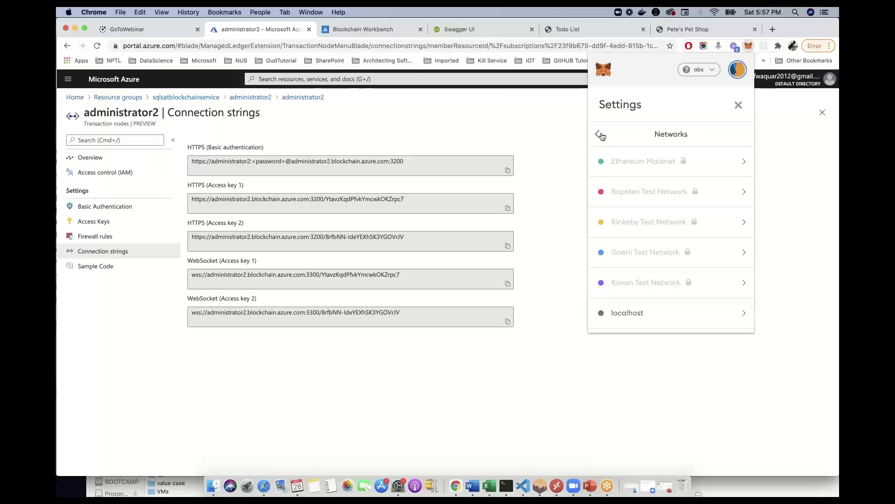
Close MetaMask's network settings and popup, then return to the sqlsatblockchainservice resource group.
left_click(739, 105)
left_click(534, 136)
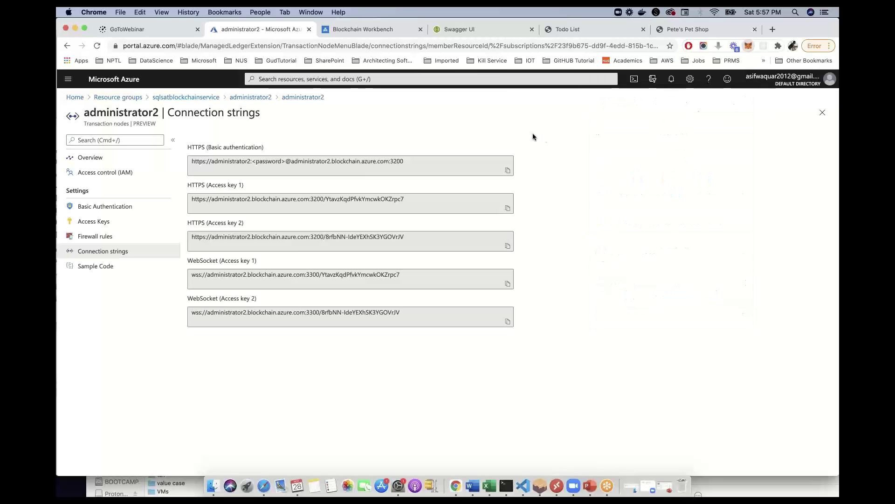
key("Tab")
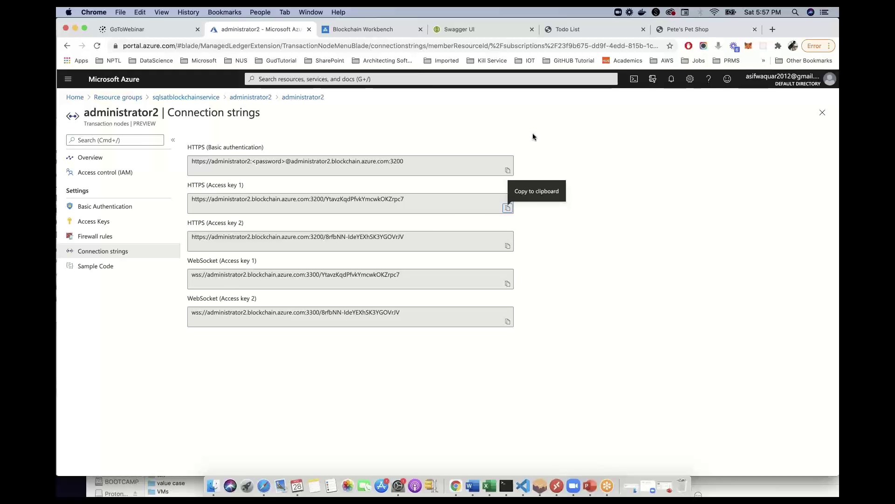
left_click(190, 98)
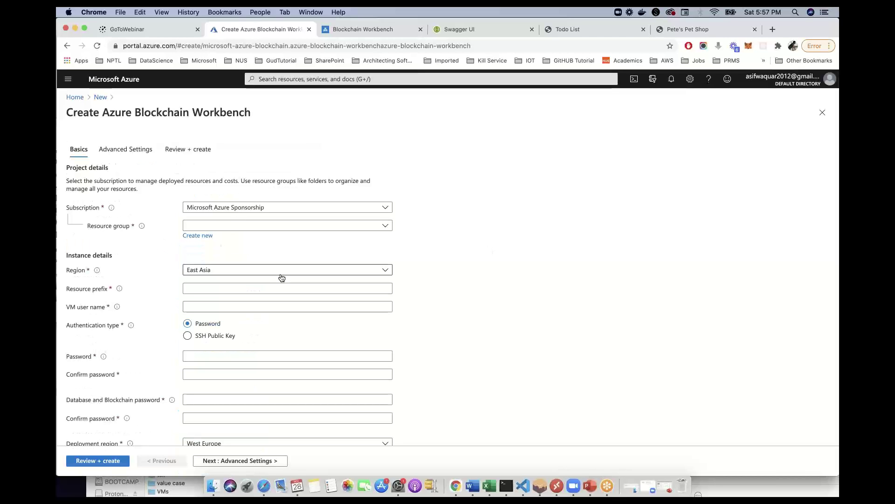
Check the Blockchain Workbench applications page, then open the Workbench create form's Advanced Settings.
scroll(281, 278, "down", 1)
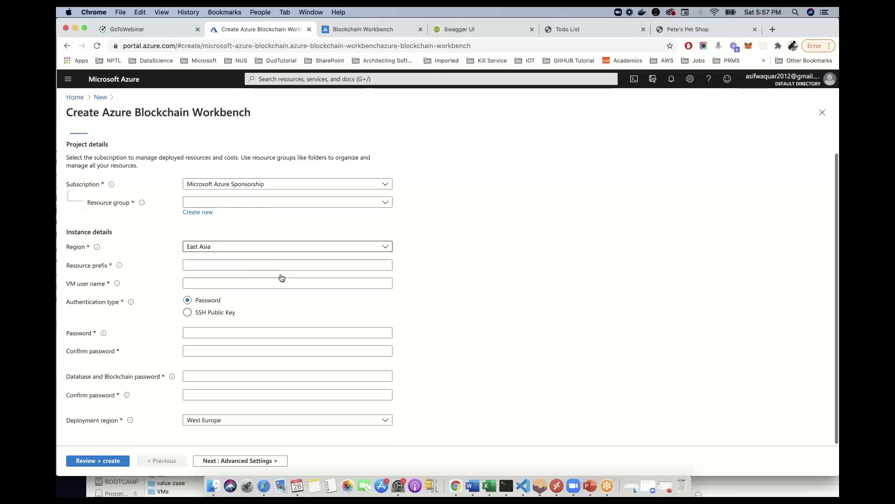
scroll(282, 278, "up", 1)
mouse_move(142, 221)
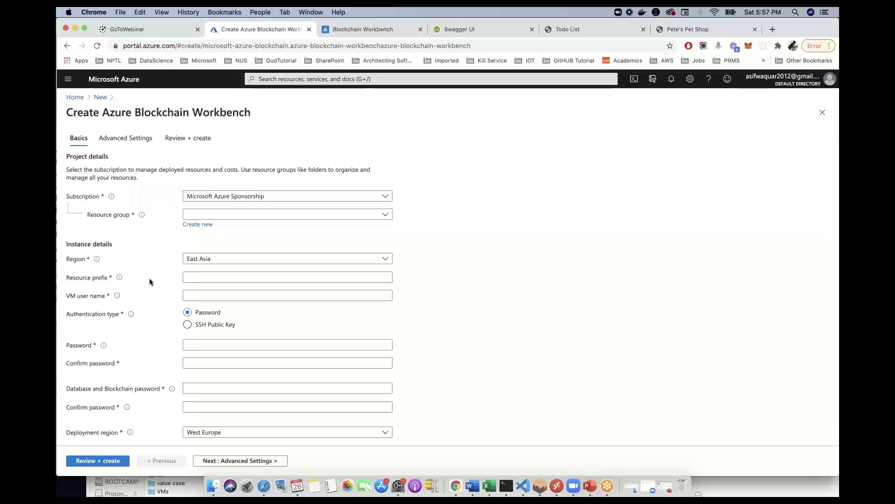
scroll(150, 376, "down", 1)
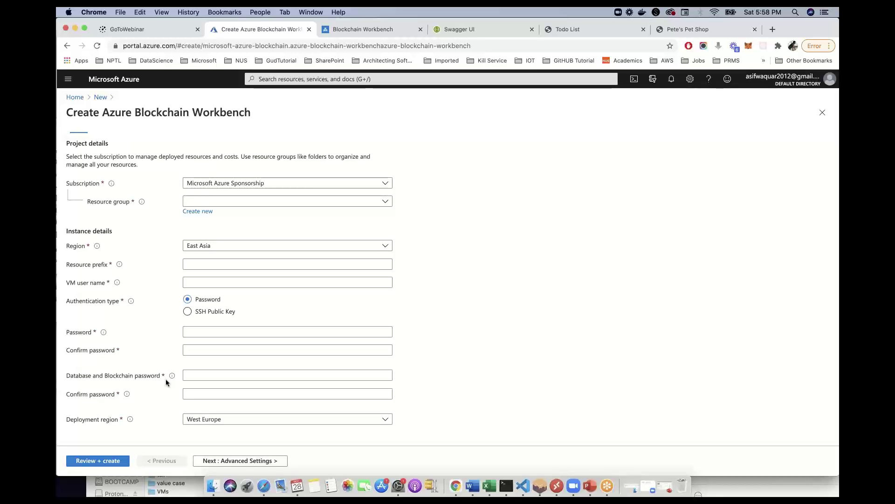
left_click(353, 29)
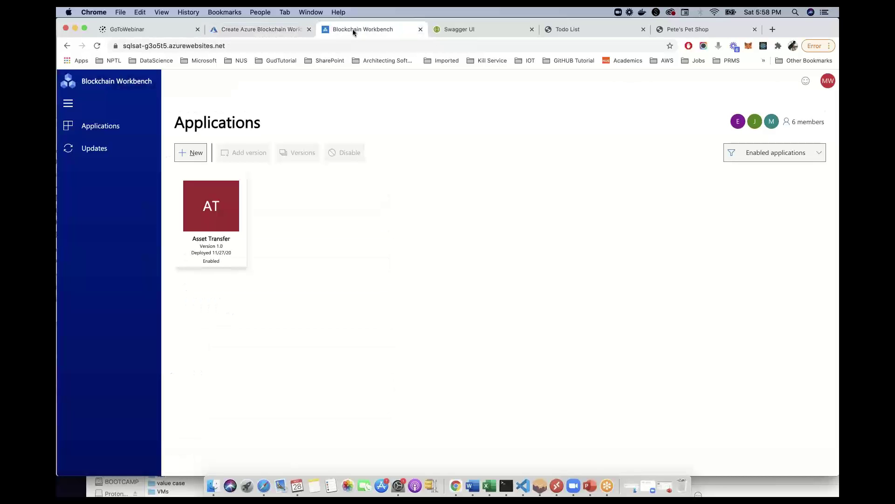
left_click(286, 30)
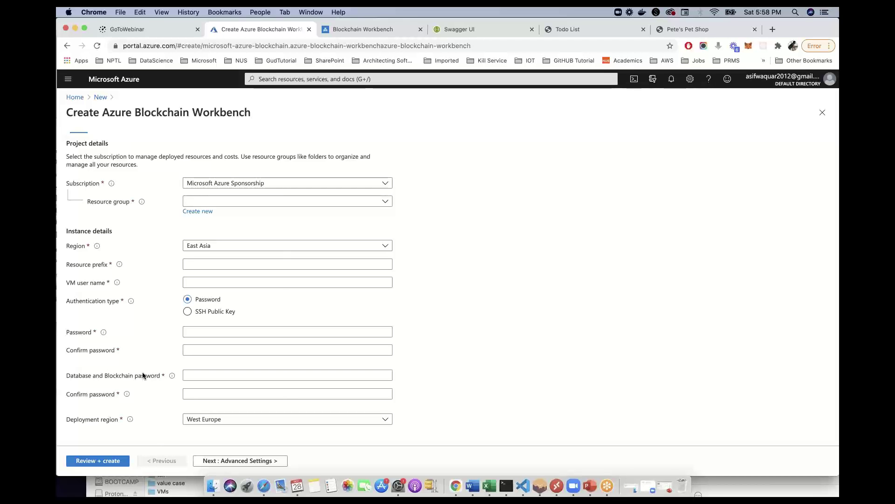
left_click(277, 379)
left_click(224, 150)
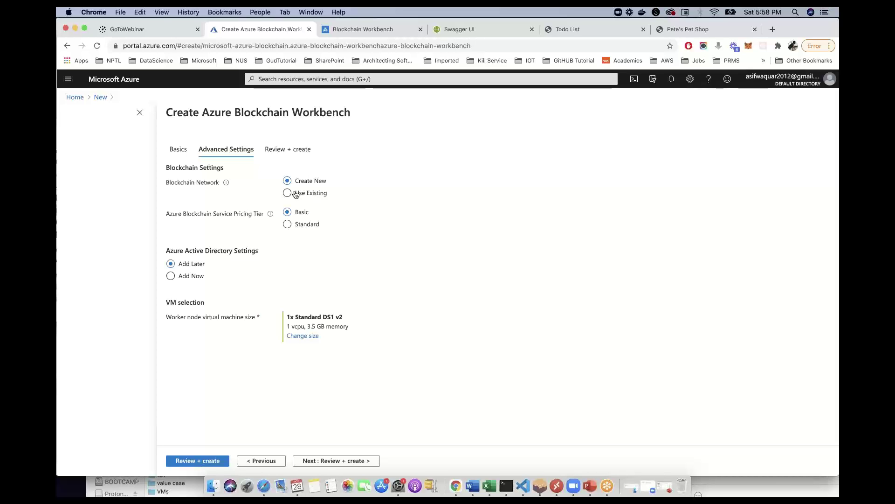
Use an existing blockchain network with the administrator2 HTTPS endpoint as Ethereum RPC Endpoint.
left_click(296, 194)
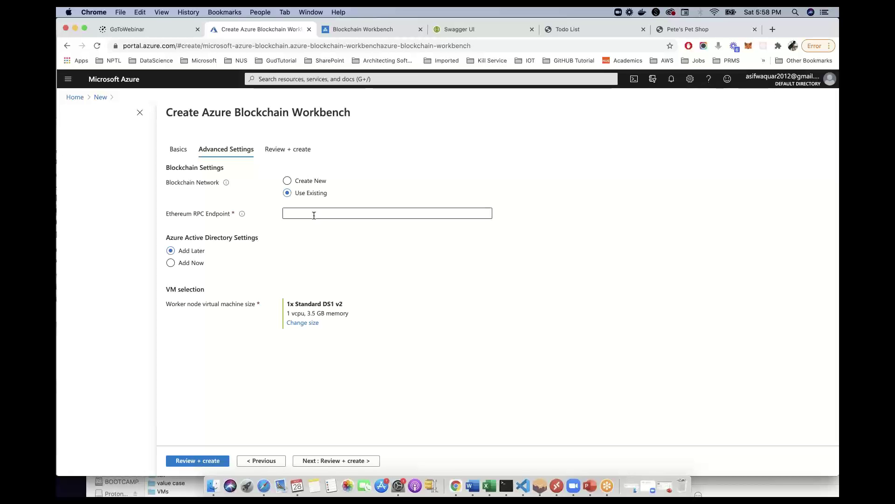
left_click(314, 215)
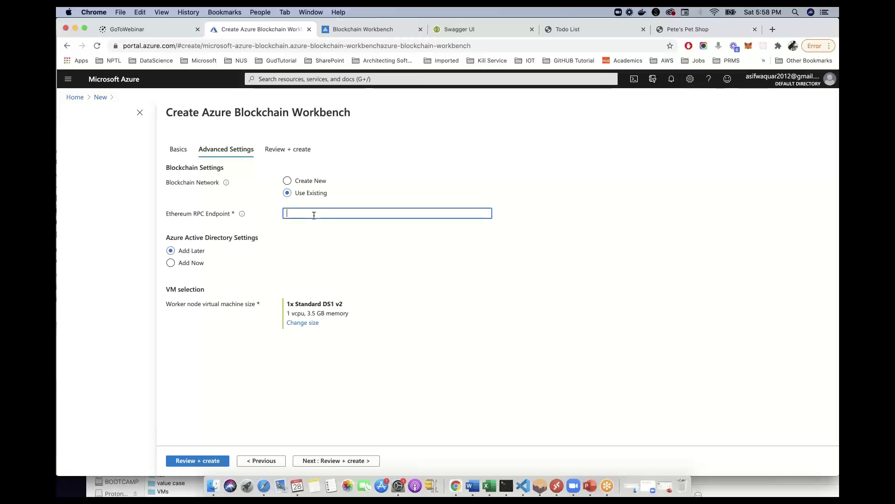
key("super+v")
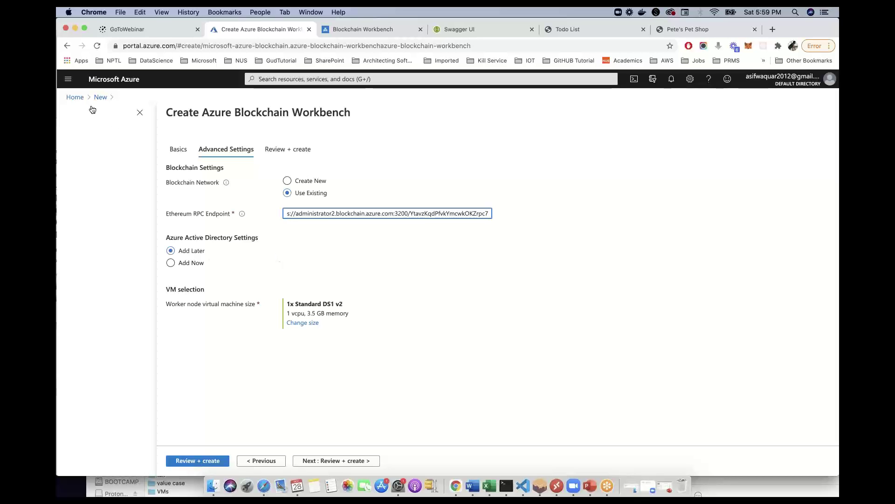
left_click(68, 80)
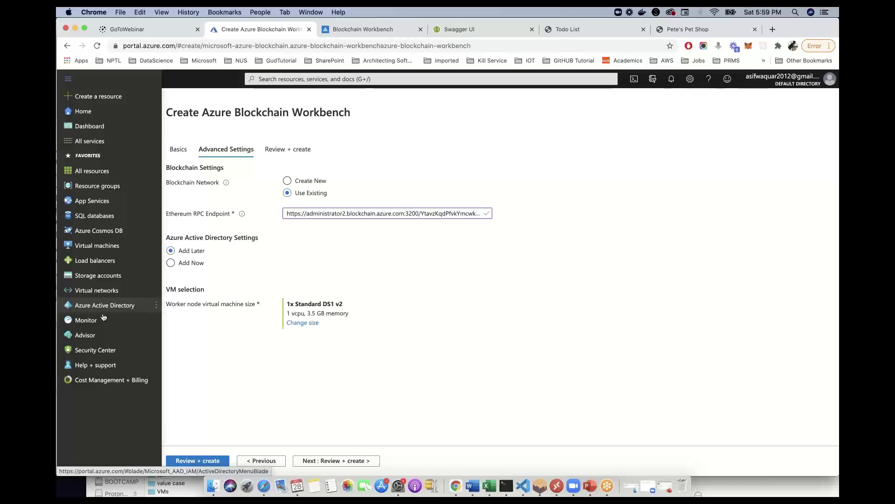
Review the Azure Active Directory Default Directory overview and Users list, then return home.
left_click(104, 317)
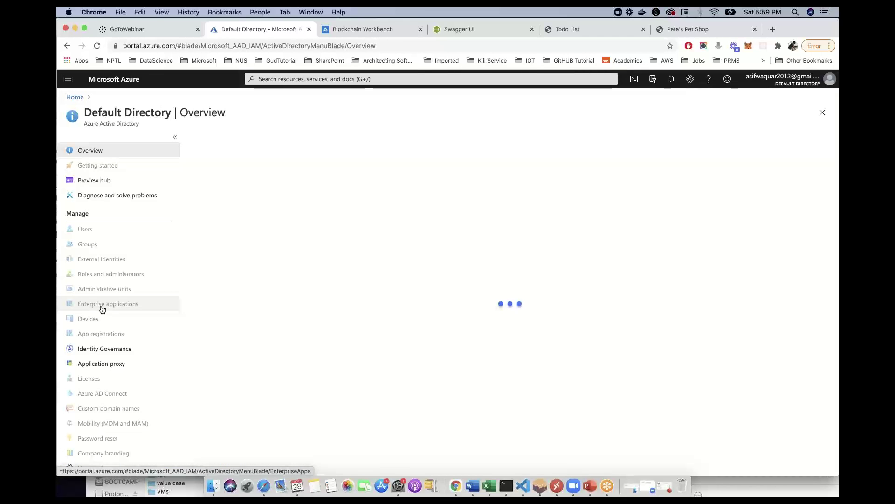
left_click(127, 225)
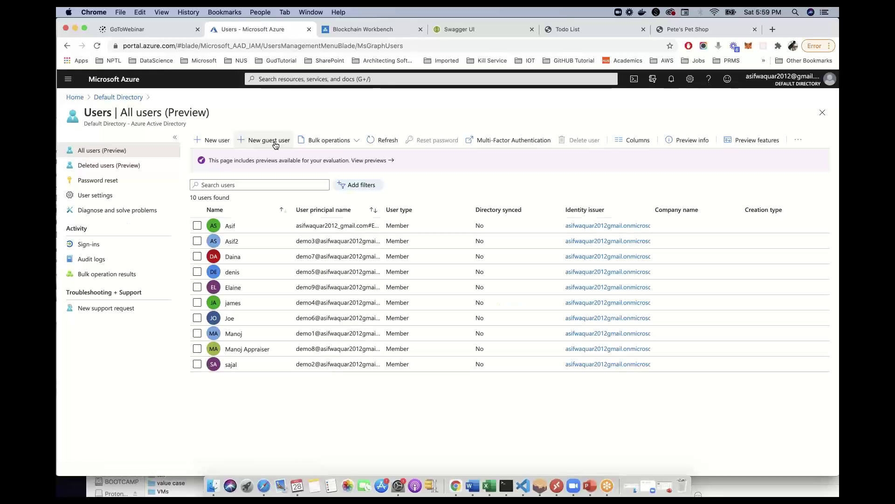
left_click(127, 97)
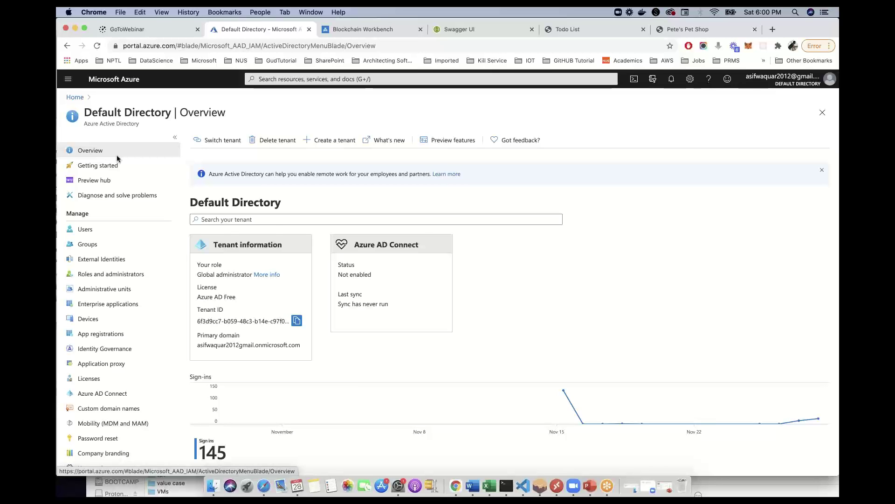
left_click(81, 98)
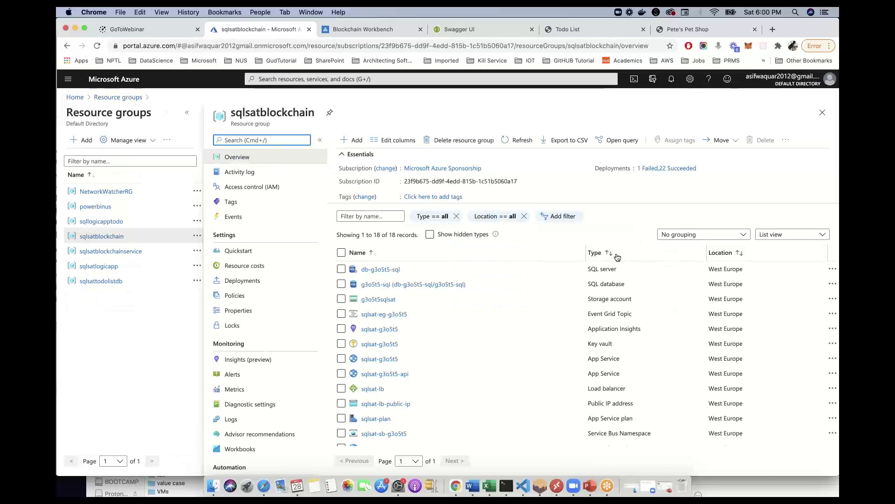
Sort the resources by Type and open Query editor for the g3o5t5-sql database.
left_click(617, 257)
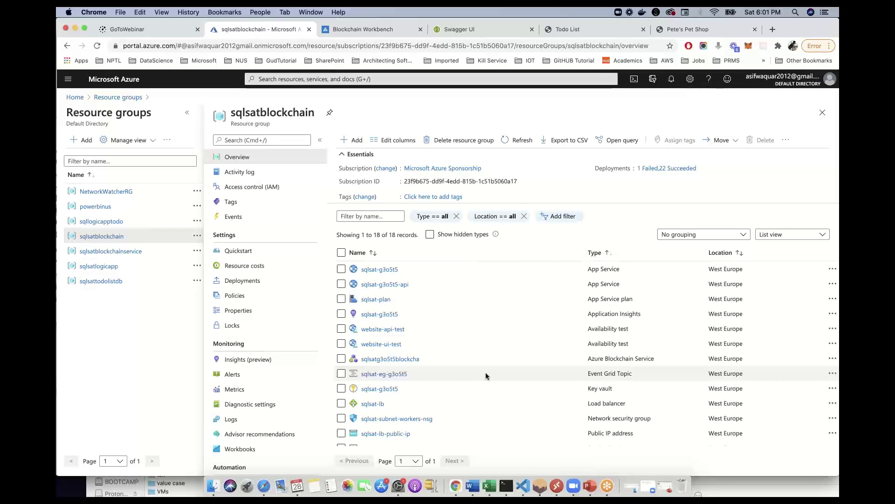
scroll(486, 375, "down", 2)
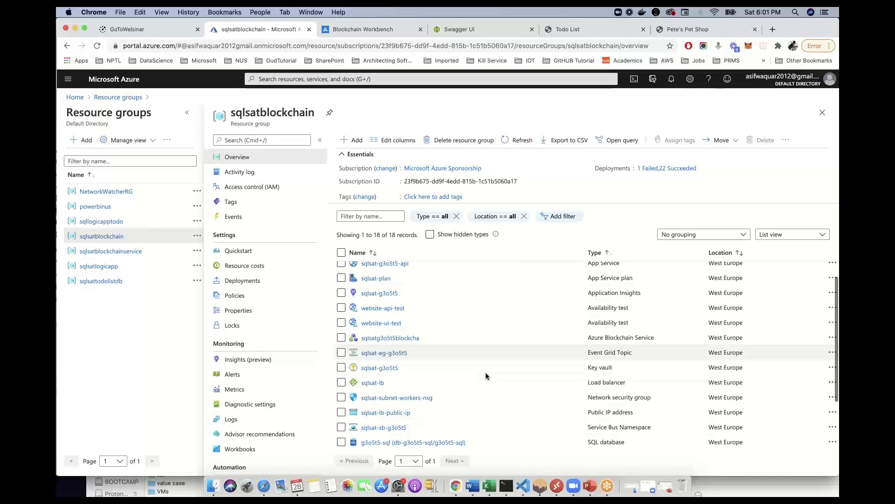
scroll(408, 381, "down", 3)
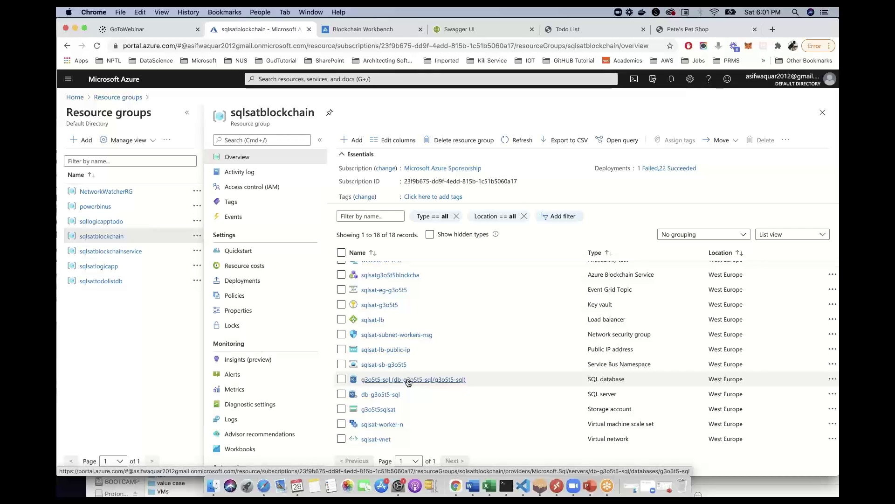
left_click(408, 382)
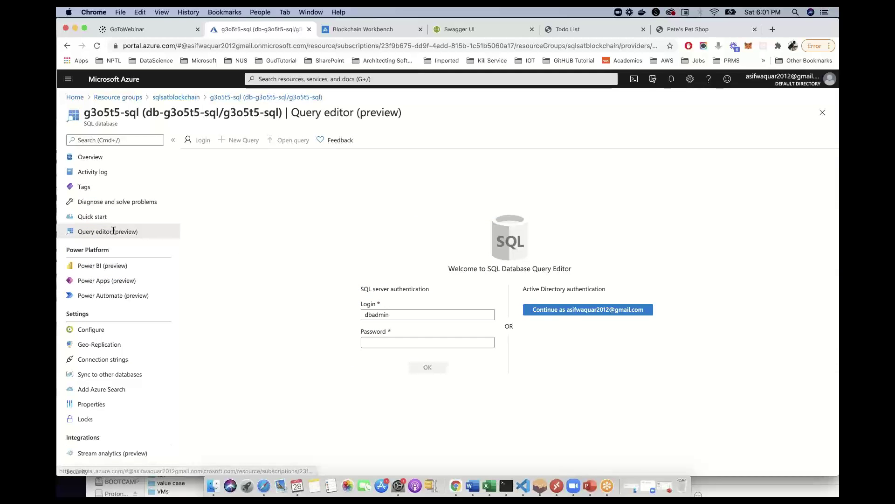
Sign in to the query editor with the SQL password, query dbo.Contract, then view Blockchain Workbench.
left_click(427, 342)
key("super+v")
left_click(420, 368)
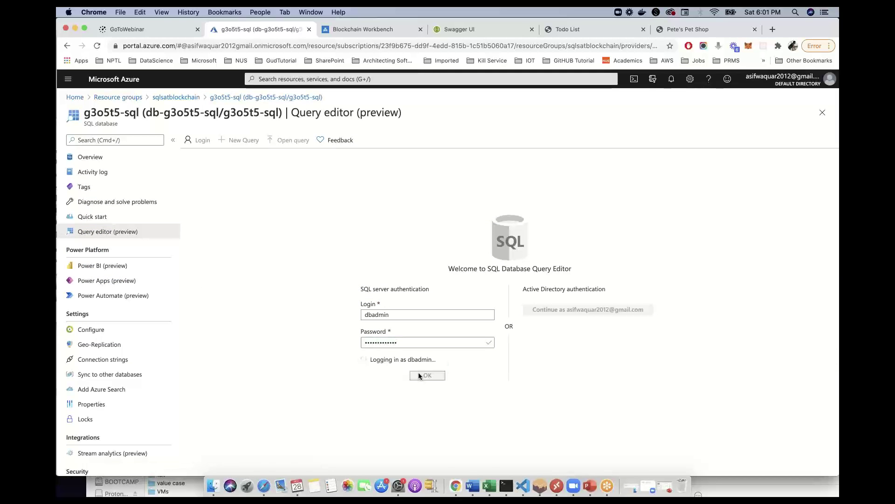
left_click(190, 231)
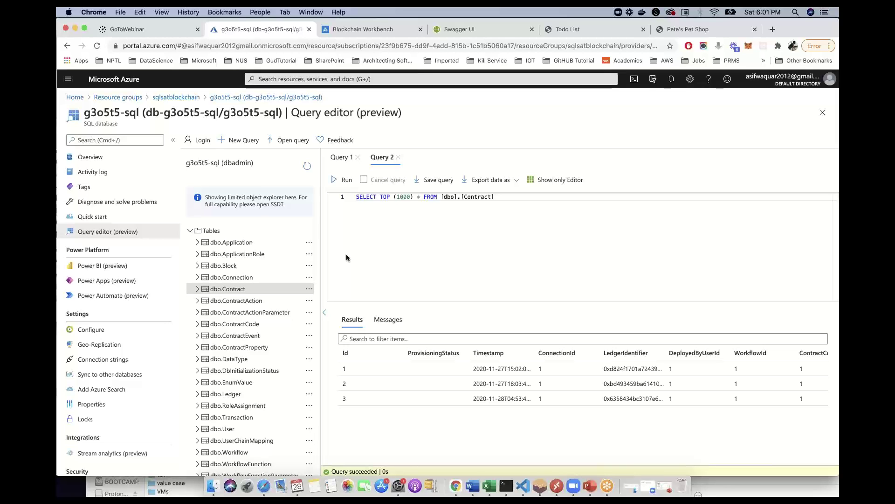
left_click(366, 30)
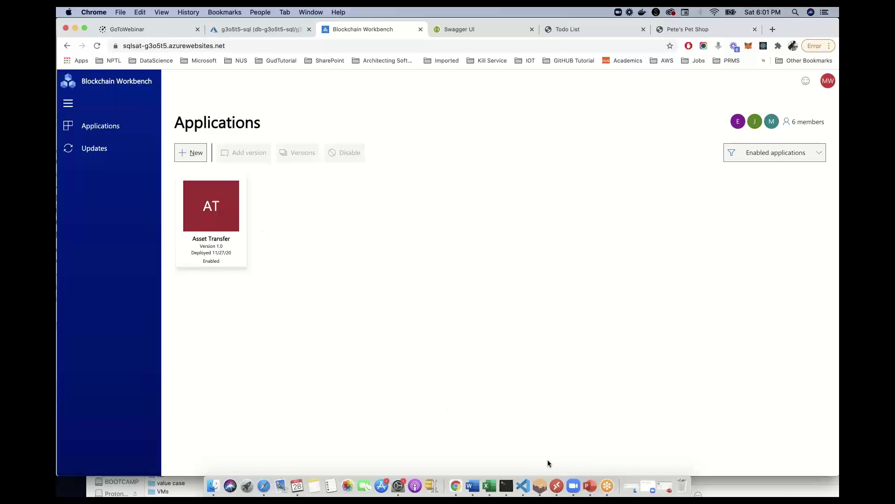
Bring the dhakasqlsat2020 PowerPoint deck forward, showing the Azure Blockchain pipeline slide.
left_click(590, 489)
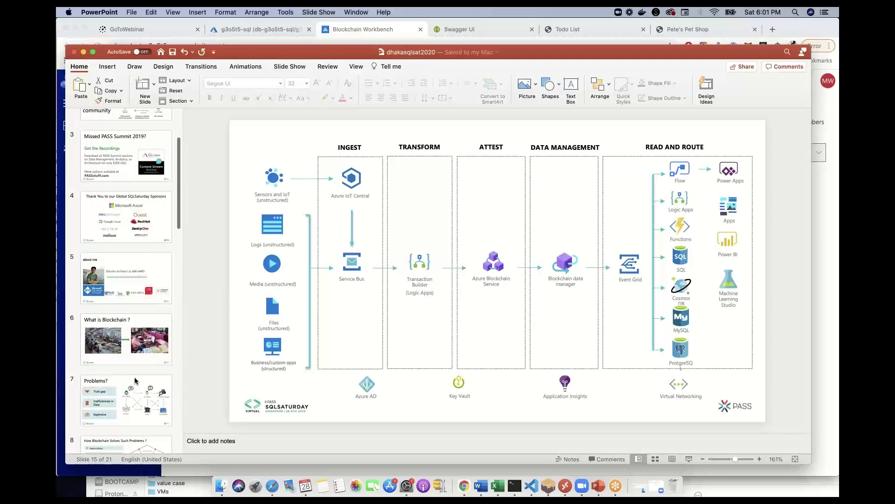
Show slide 8, 'How Blockchain Solves Such Problems?', then return to Chrome.
left_click(126, 443)
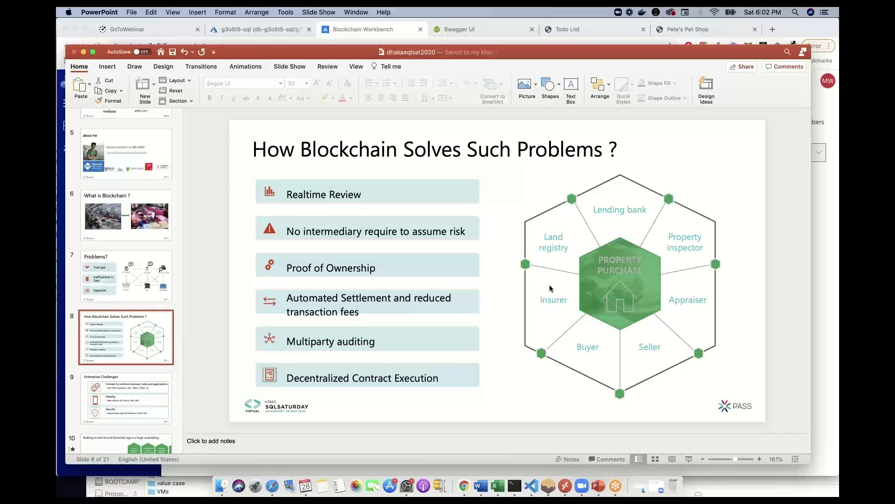
key("super+Tab")
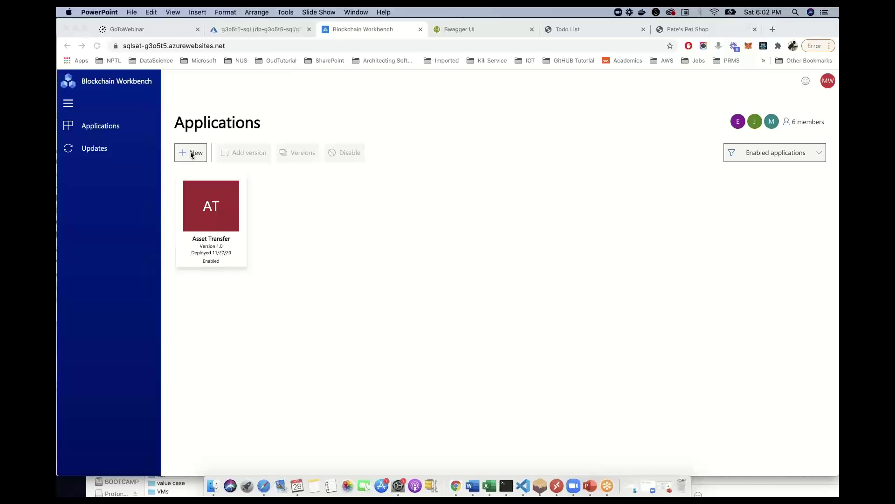
left_click(191, 152)
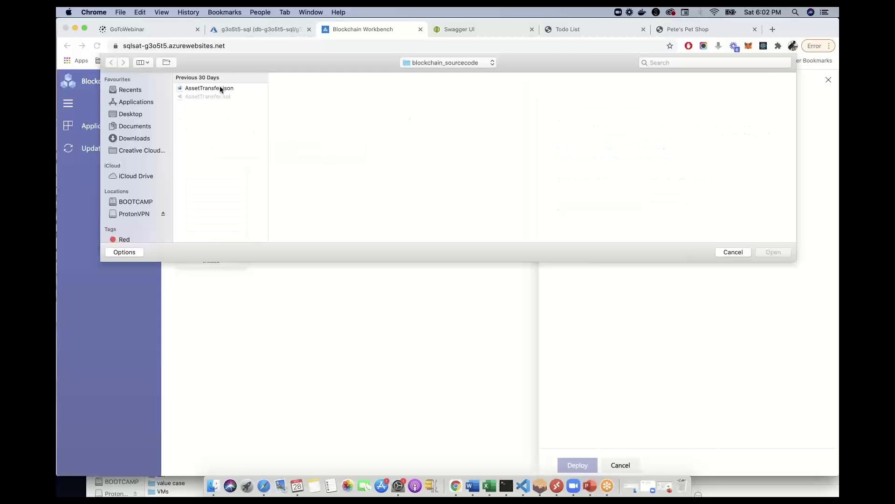
double_click(220, 88)
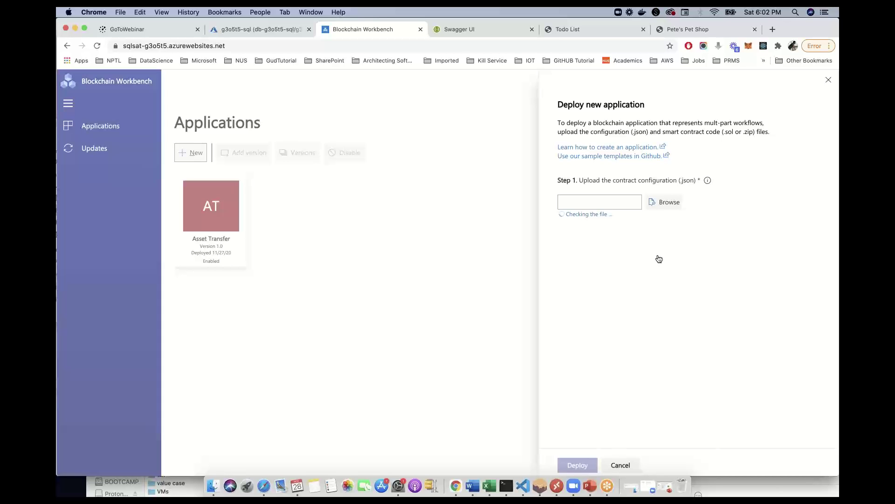
left_click(659, 259)
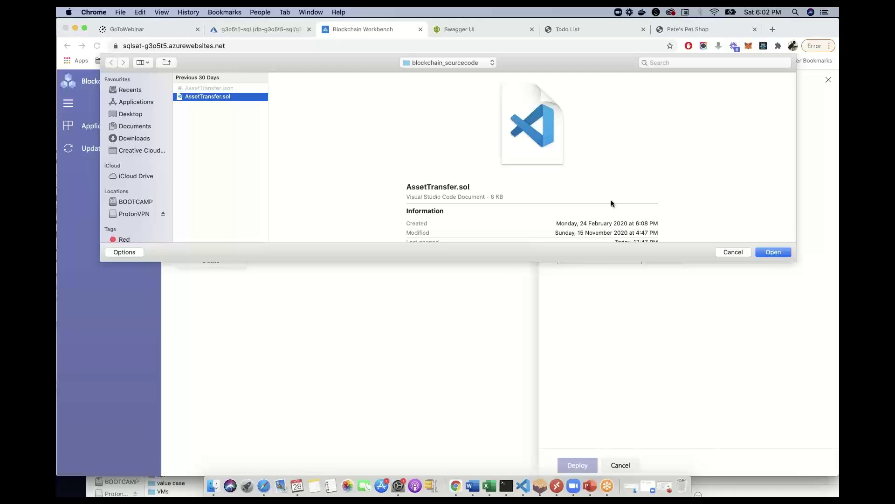
key("Return")
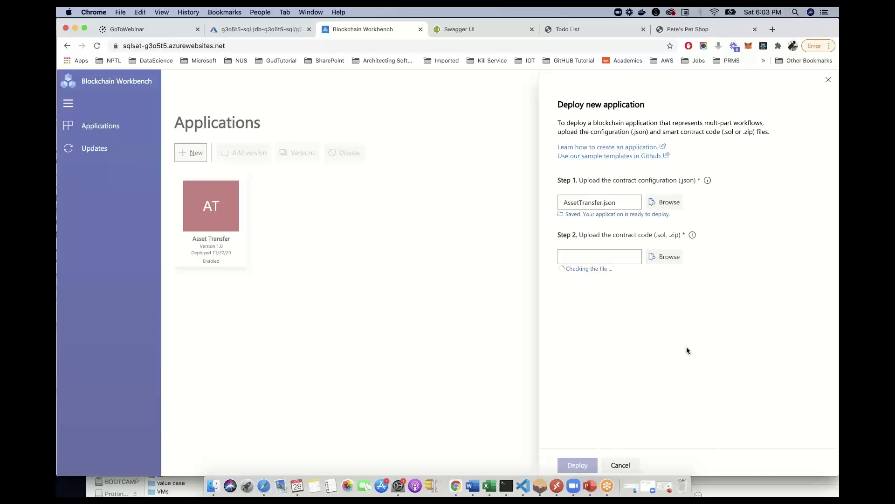
left_click(625, 461)
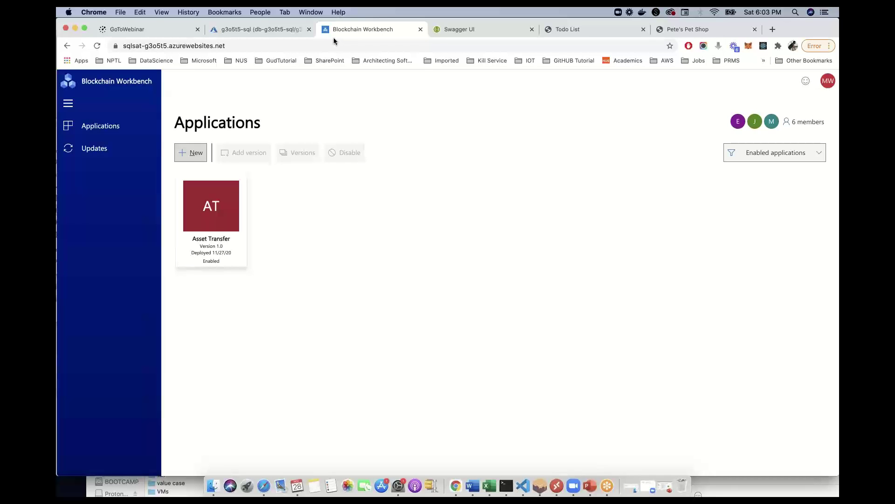
left_click(212, 206)
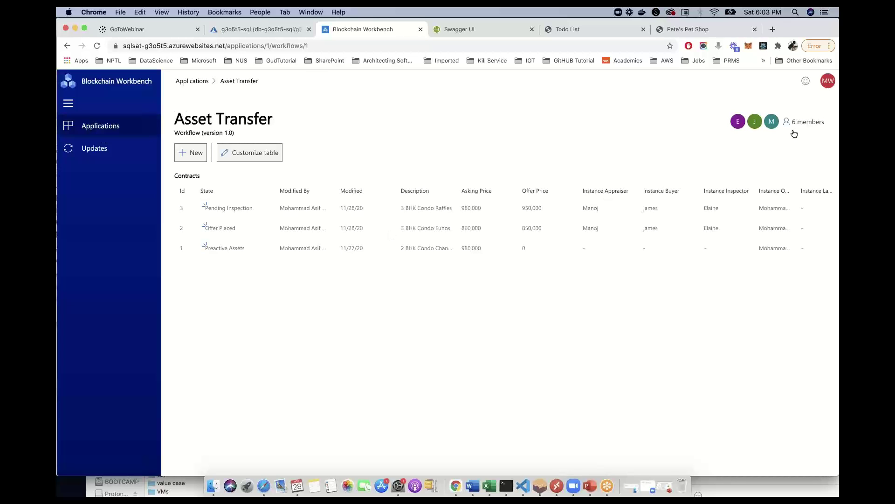
Add the suggested user to the Asset Transfer application with the Inspector role.
left_click(794, 132)
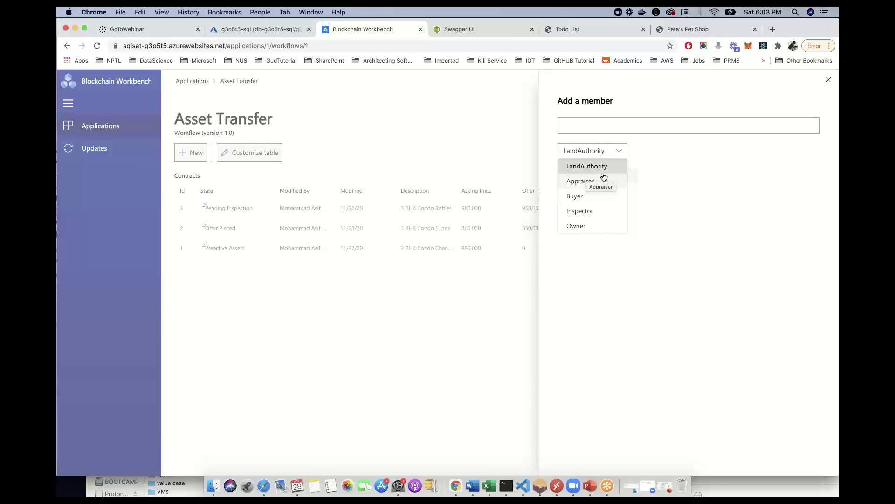
left_click(592, 124)
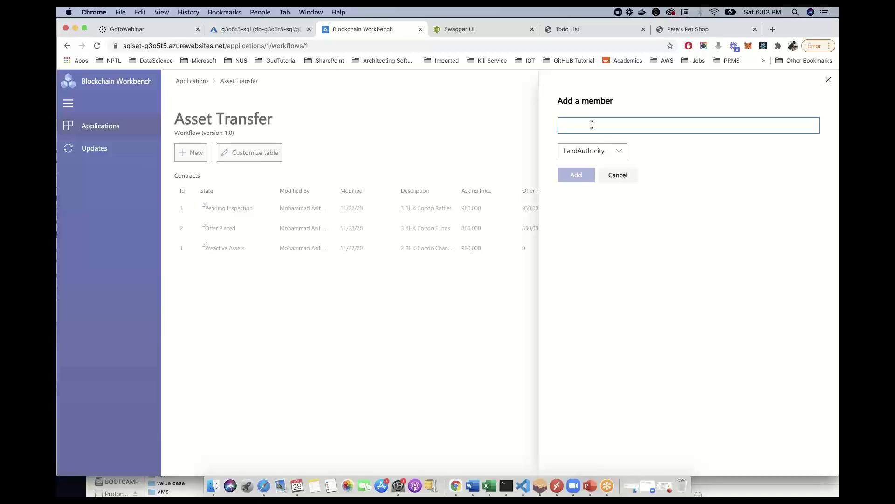
type("asi")
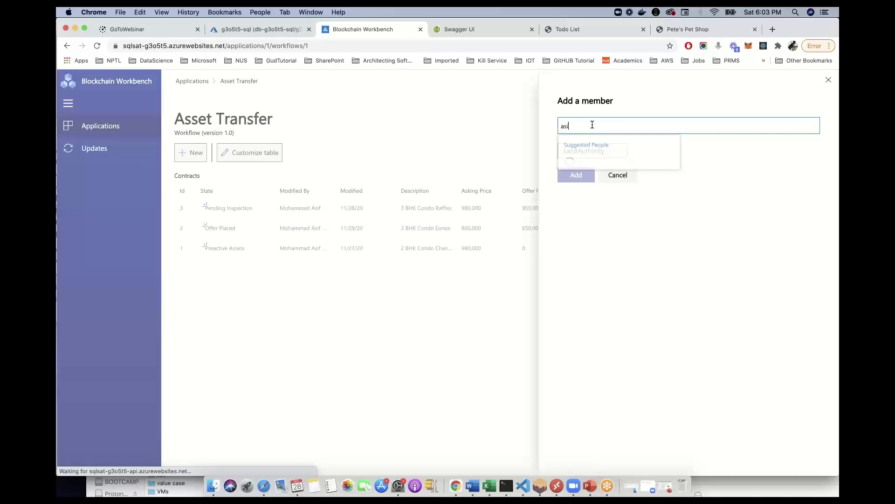
type("f")
left_click(599, 192)
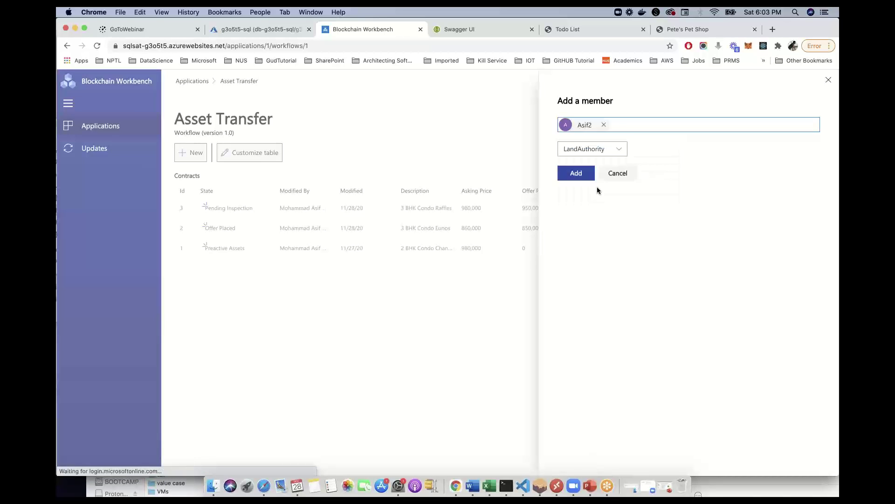
left_click(592, 149)
left_click(578, 208)
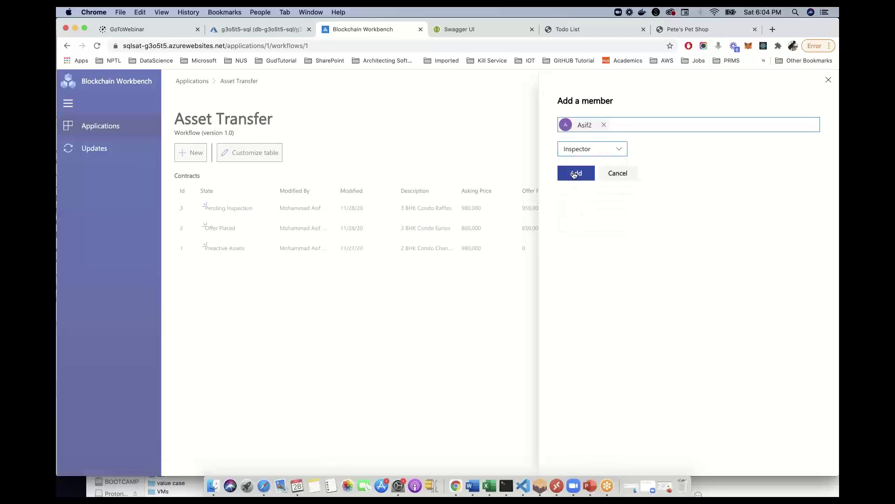
left_click(574, 173)
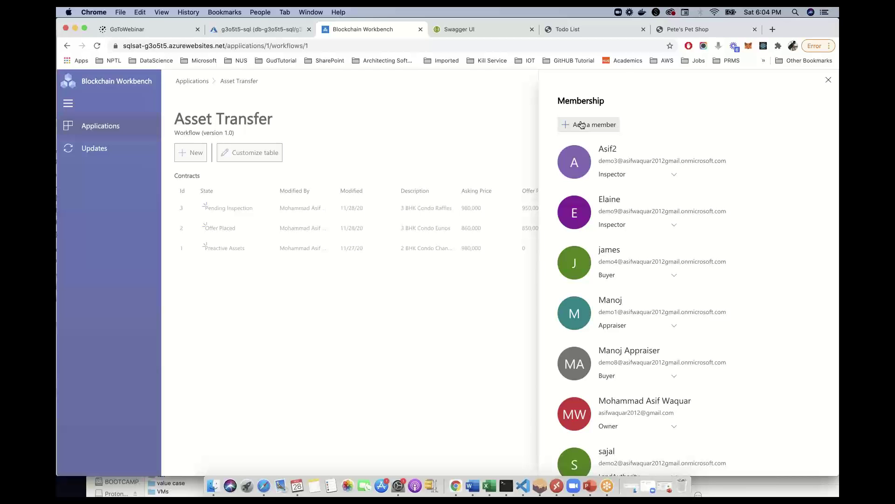
Close the membership list and start a new contract described as '2 BHK Condo Eunos'.
left_click(582, 125)
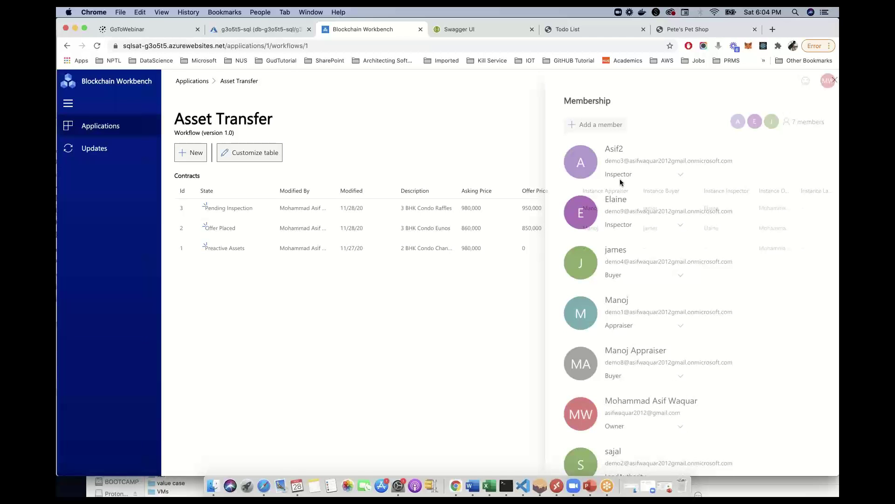
left_click(601, 140)
type("2 BHK C")
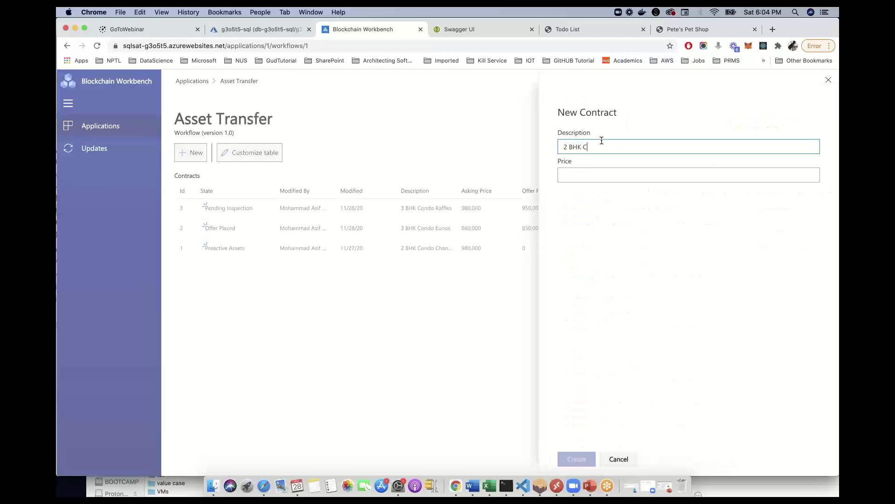
type("ondo Eunos")
Give the new contract a price of 650000, create it, and go to the SQL query editor.
left_click(596, 176)
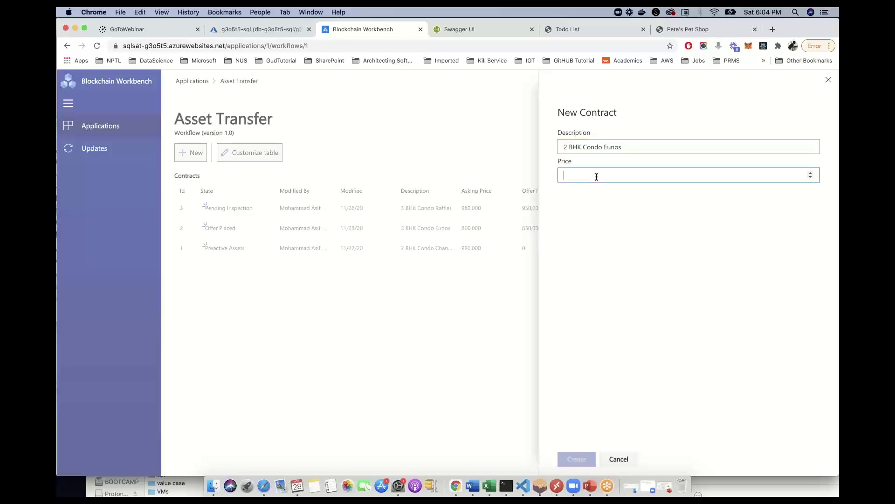
type("650000")
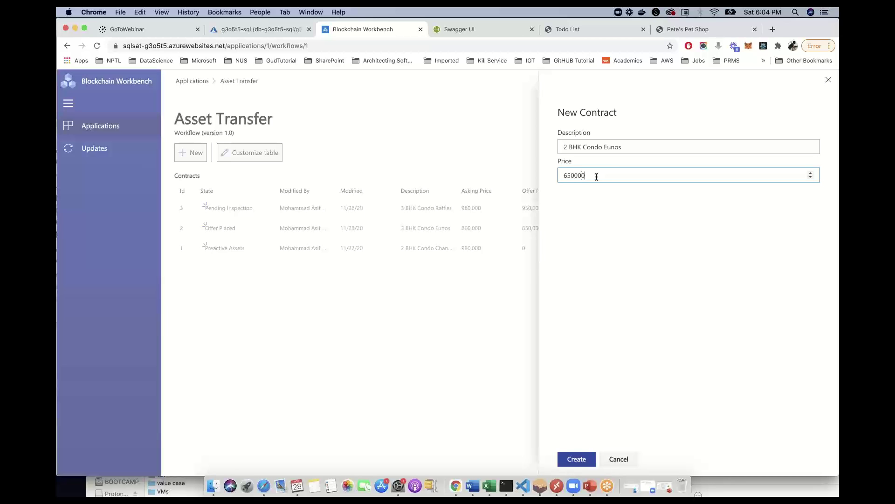
left_click(576, 459)
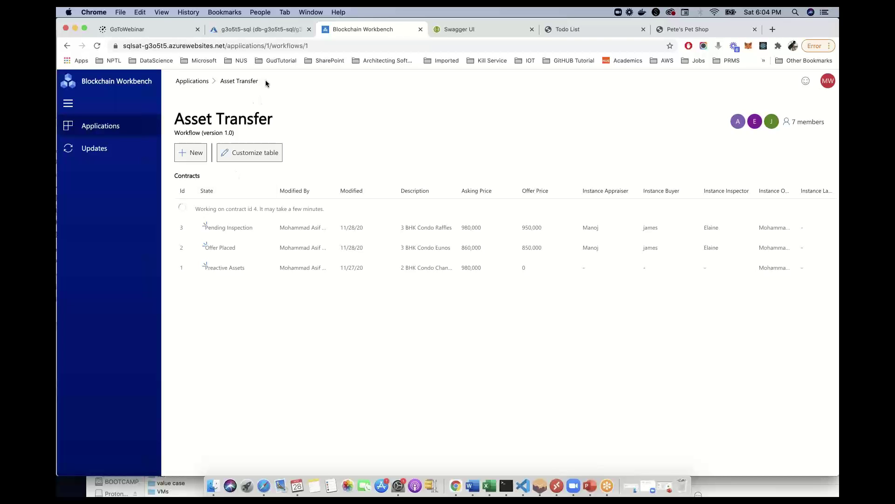
left_click(263, 30)
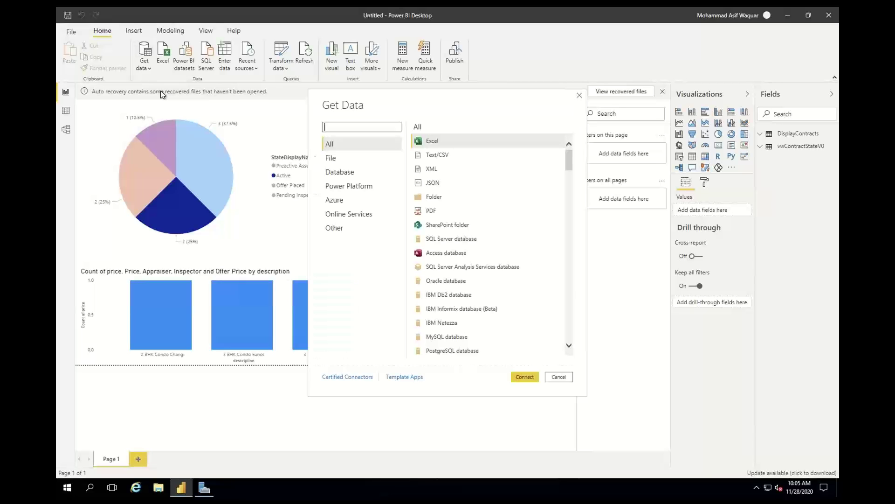
Filter Get Data to Database connectors and choose SQL Server database.
left_click(335, 172)
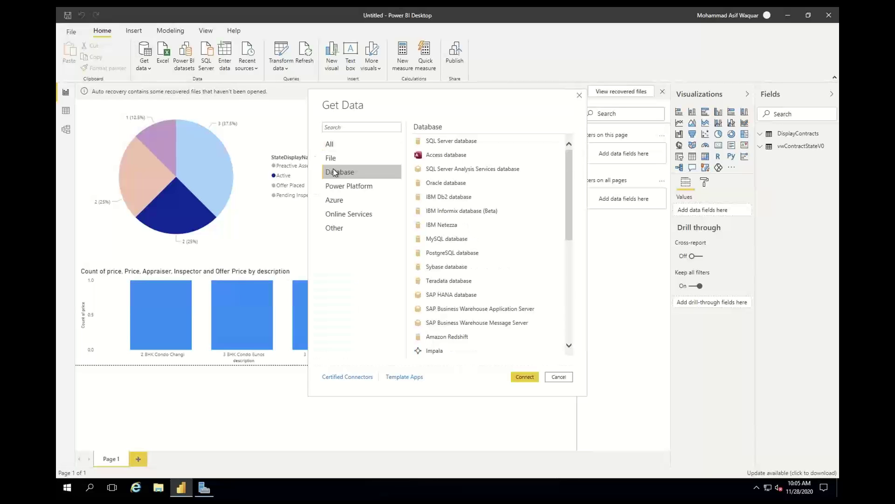
left_click(446, 141)
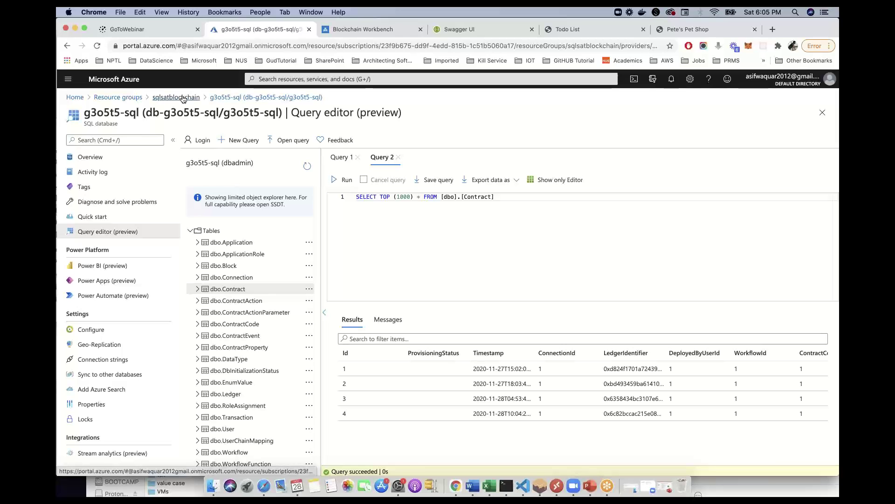
Open the sqlsatblockchain resource group overview in a new browser tab.
left_click(183, 98, "super")
left_click(320, 31)
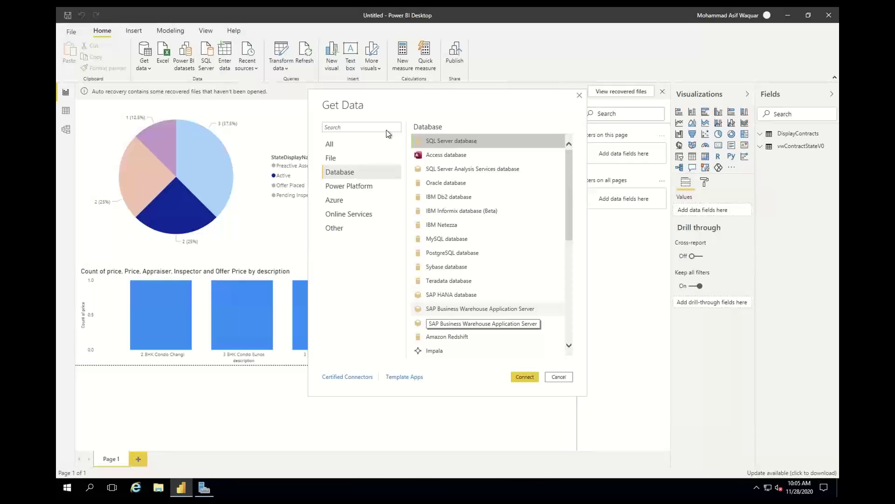
Close Get Data and expand the DisplayContracts and vwContractStateV0 tables in the Fields pane.
key("Escape")
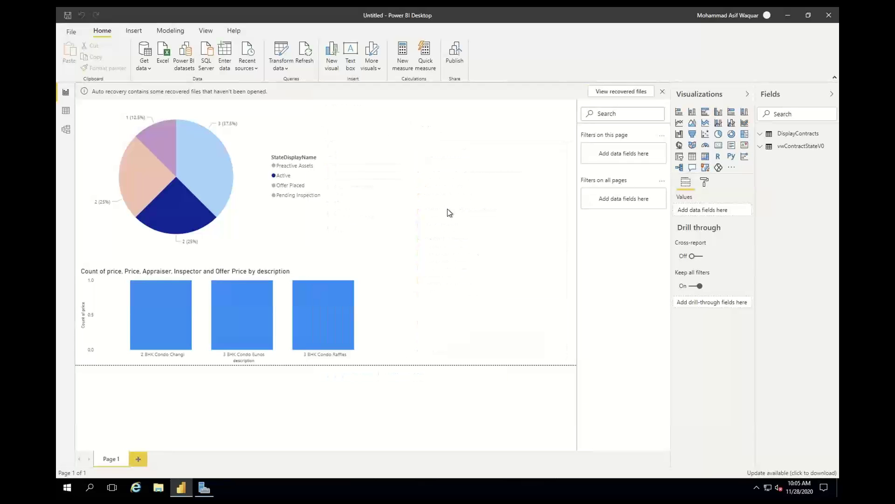
left_click(761, 135)
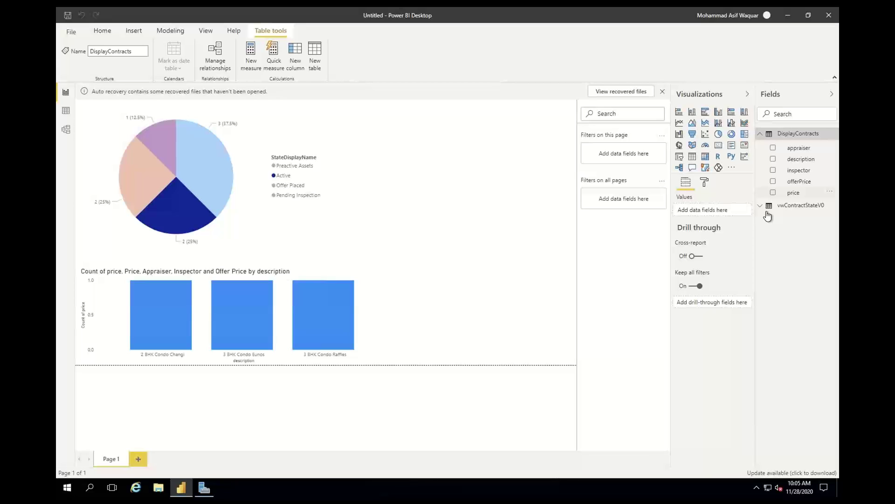
left_click(763, 207)
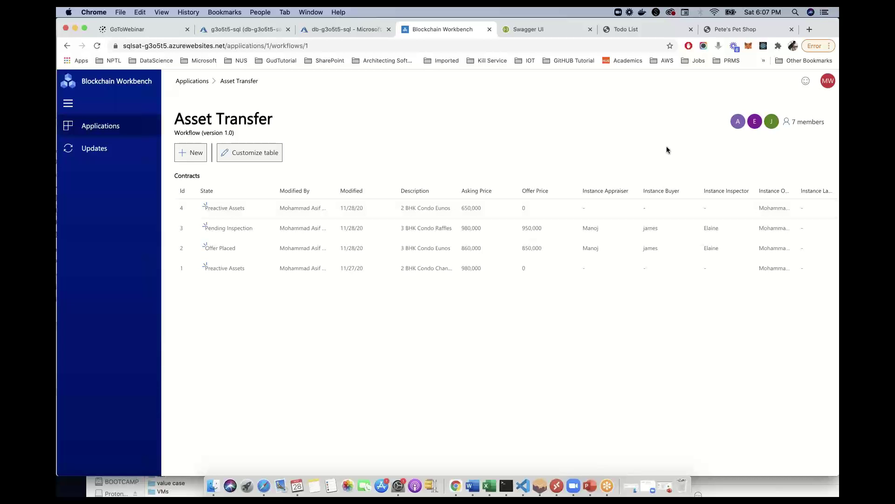
Open the Blockchain Workbench site from Chrome's address bar in Safari.
scroll(692, 230, "down", 1)
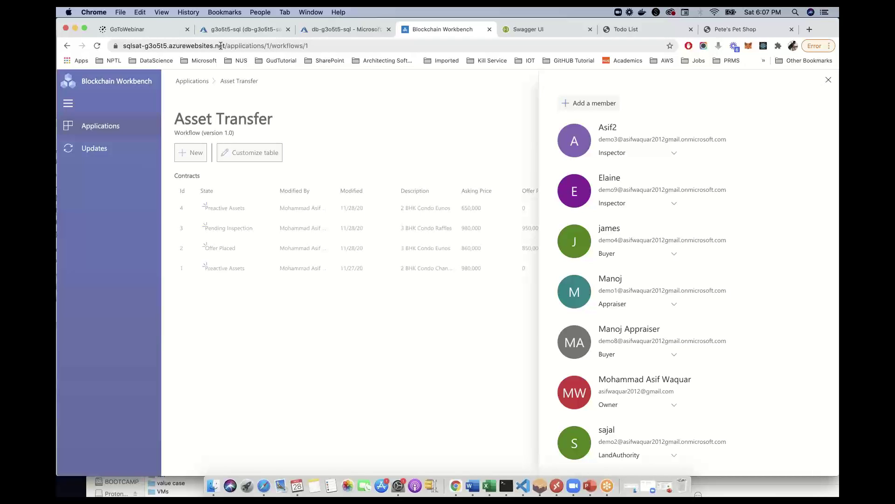
left_click(221, 46)
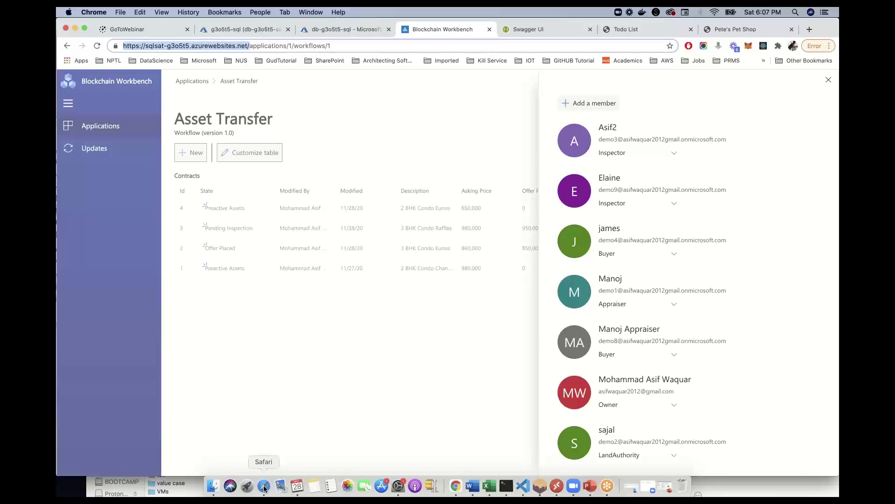
left_click_drag(264, 488, 264, 487)
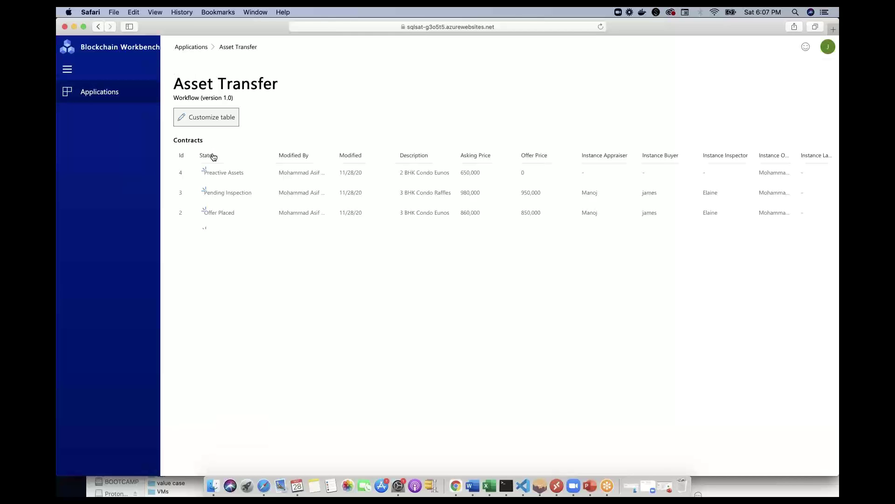
Open contract 4, then sign out and sign in with a different account and its password.
left_click(223, 175)
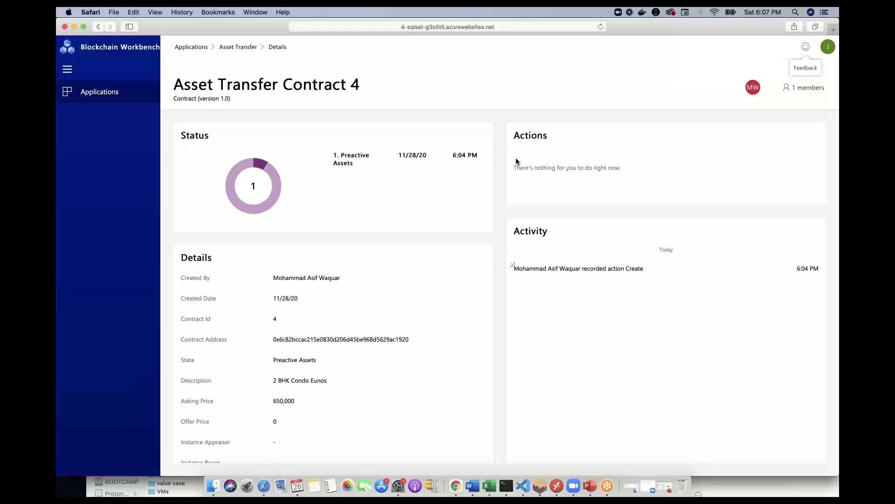
left_click(84, 27)
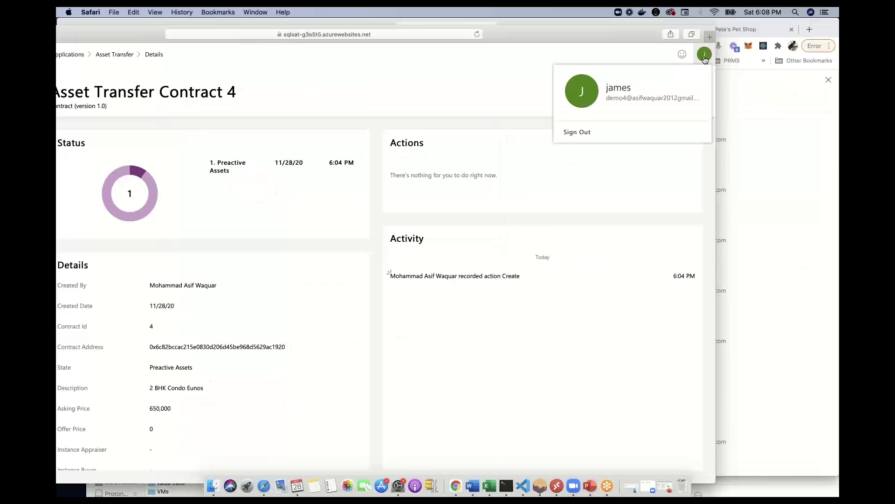
left_click(592, 130)
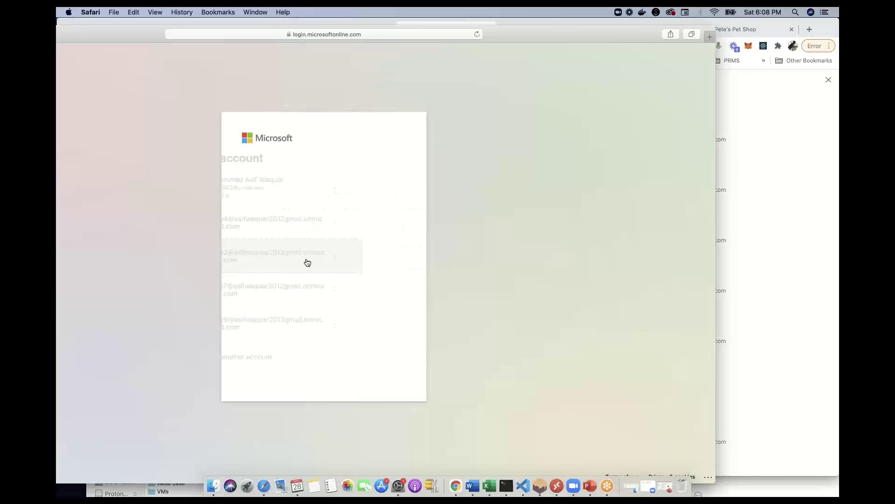
left_click(306, 260)
type("••••••••••••")
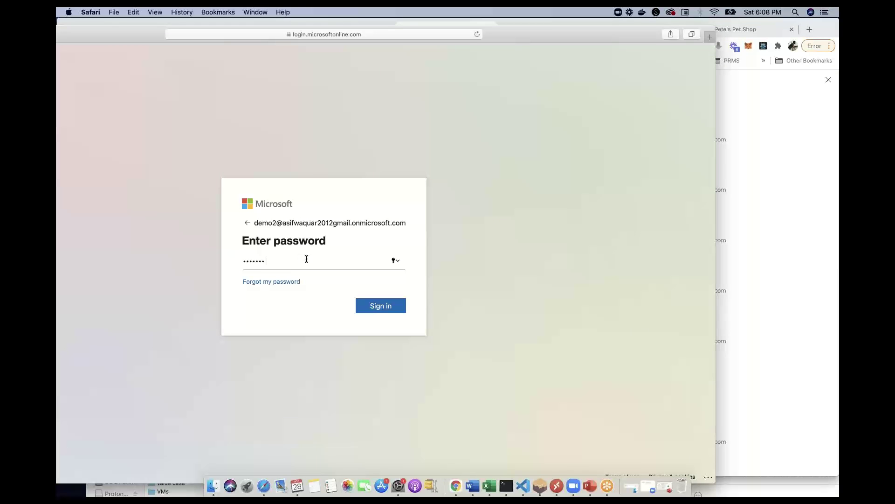
type("•••")
left_click(373, 307)
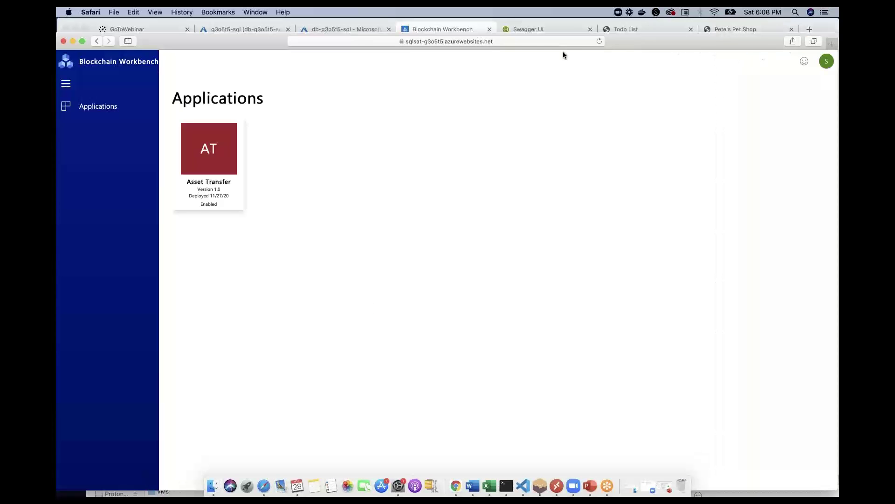
Accept Property on Asset Transfer contract 4 to make it Active, then sign out.
left_click(210, 153)
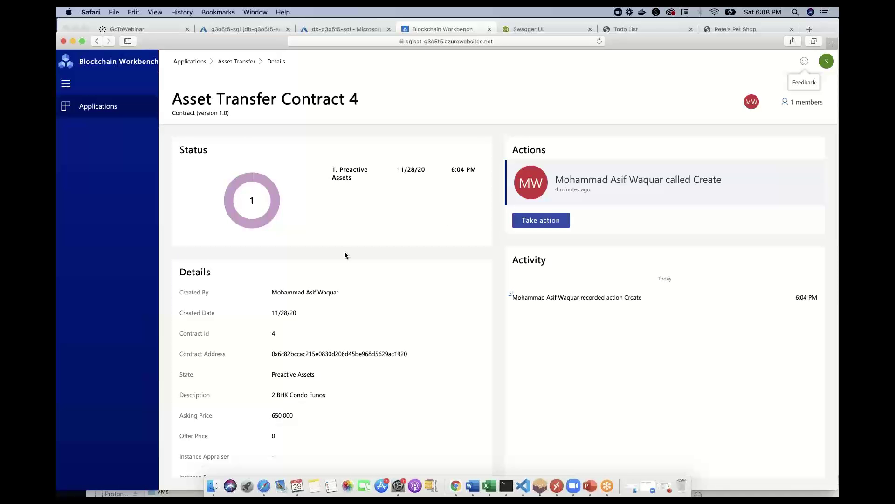
left_click(541, 220)
left_click(592, 444)
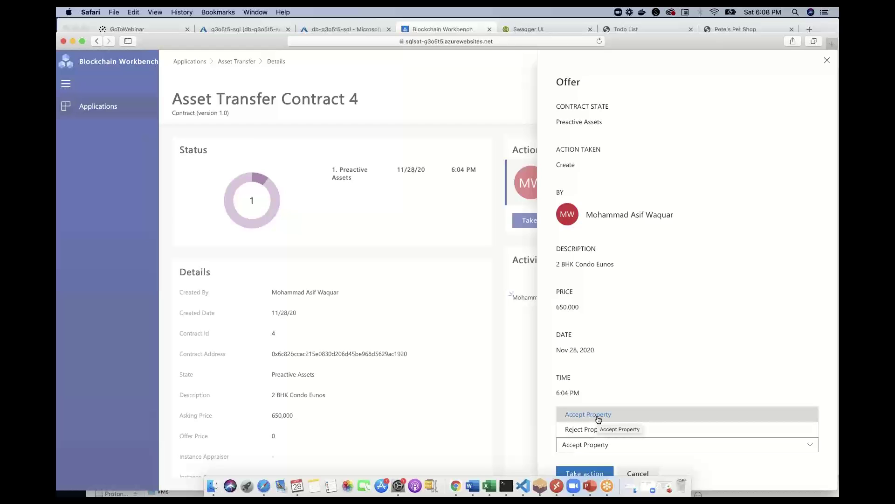
left_click(598, 419)
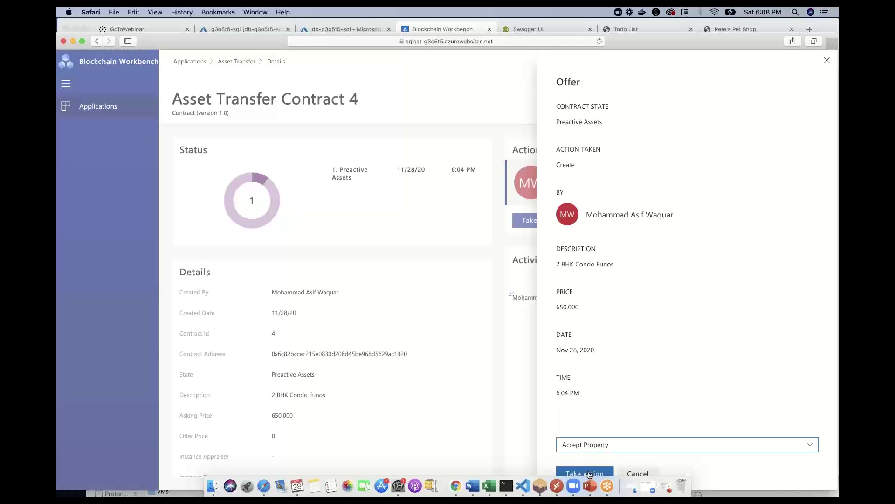
left_click(589, 473)
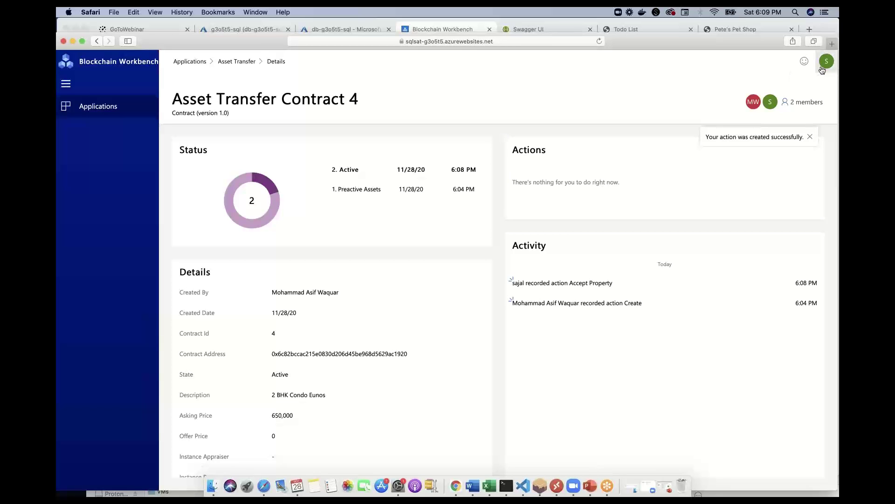
left_click(823, 65)
left_click(738, 140)
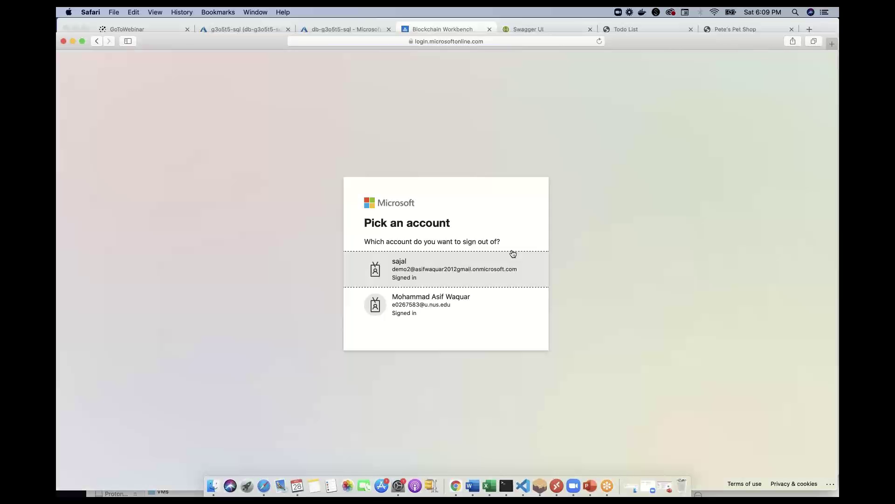
Sign in as the demo user with its password and open the Asset Transfer application.
left_click(513, 253)
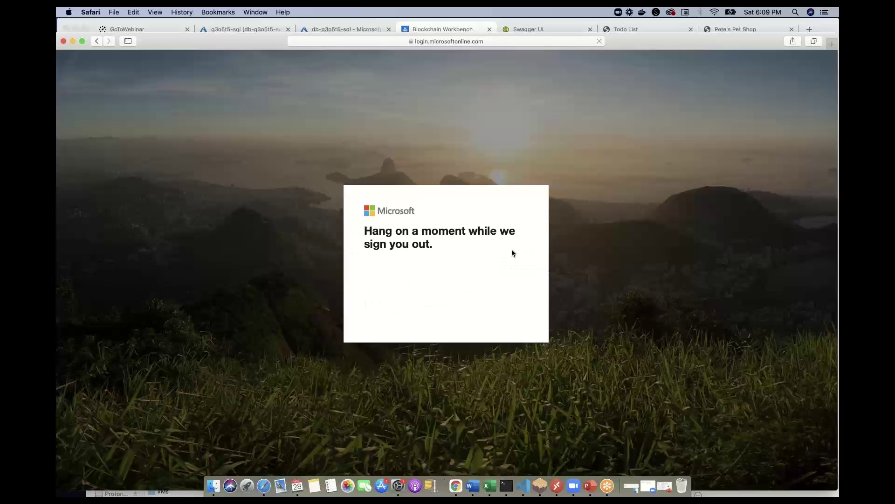
left_click(456, 486)
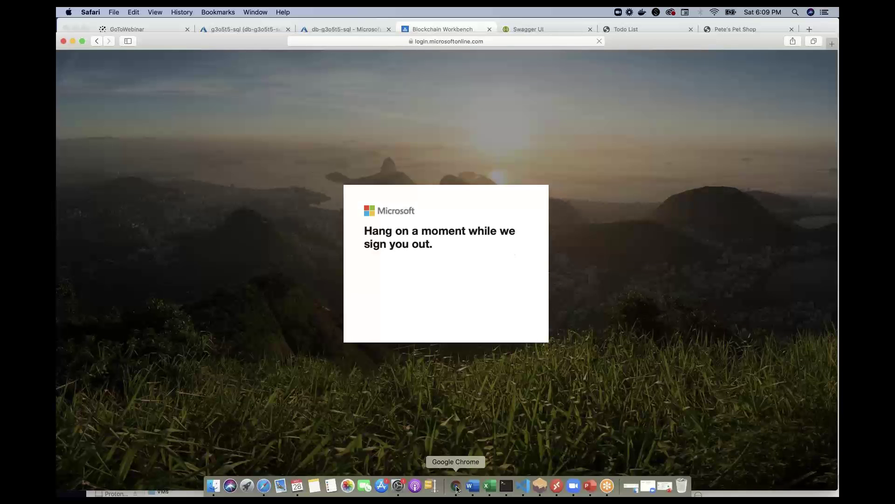
left_click(453, 371)
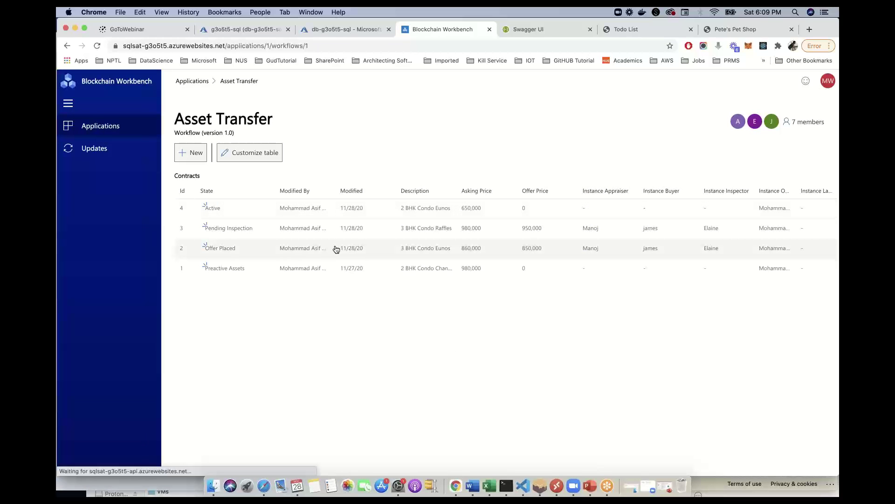
left_click(264, 486)
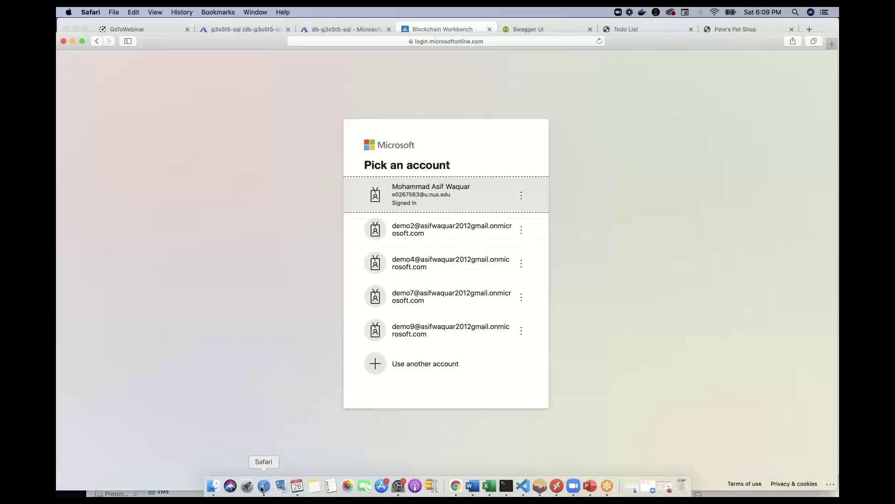
left_click(414, 268)
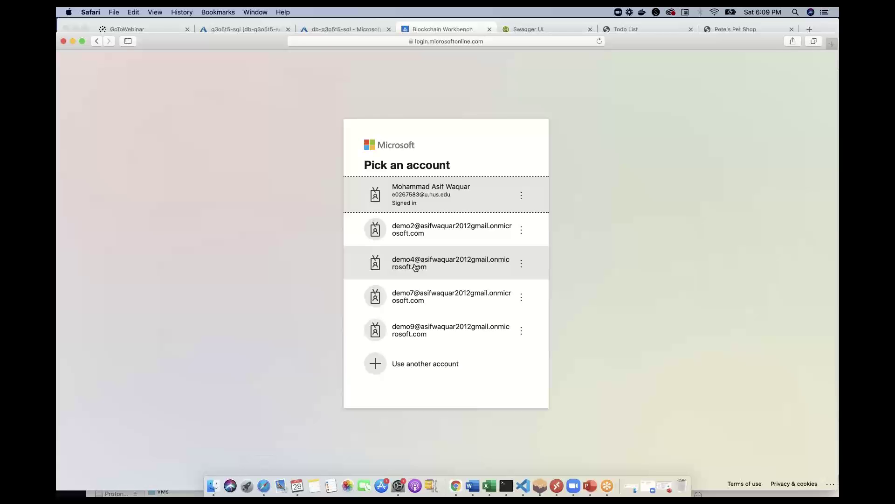
type("•••")
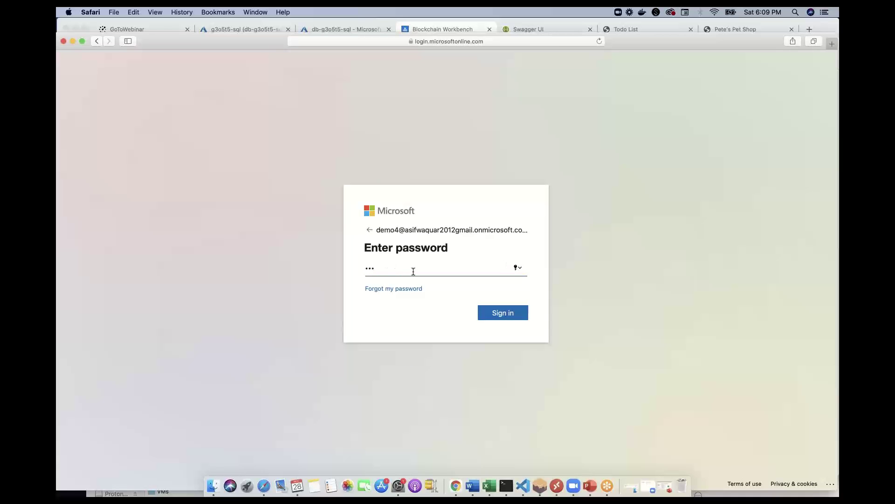
type("•••••••••••")
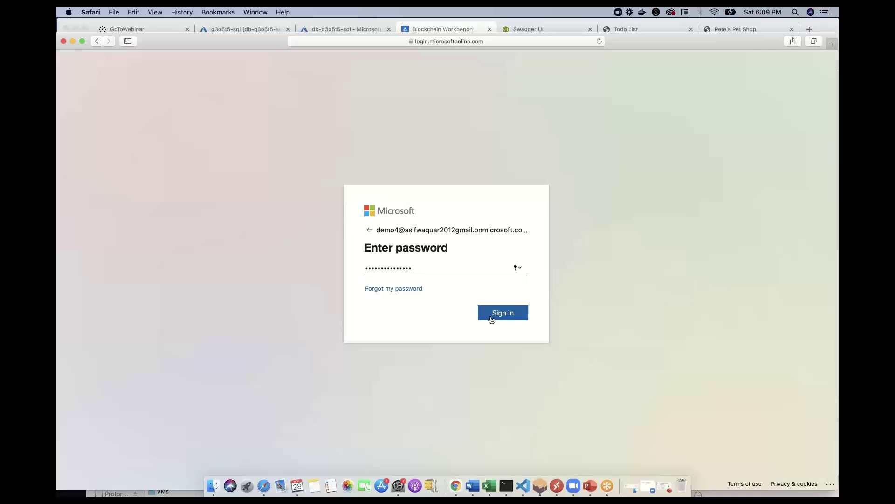
left_click(495, 318)
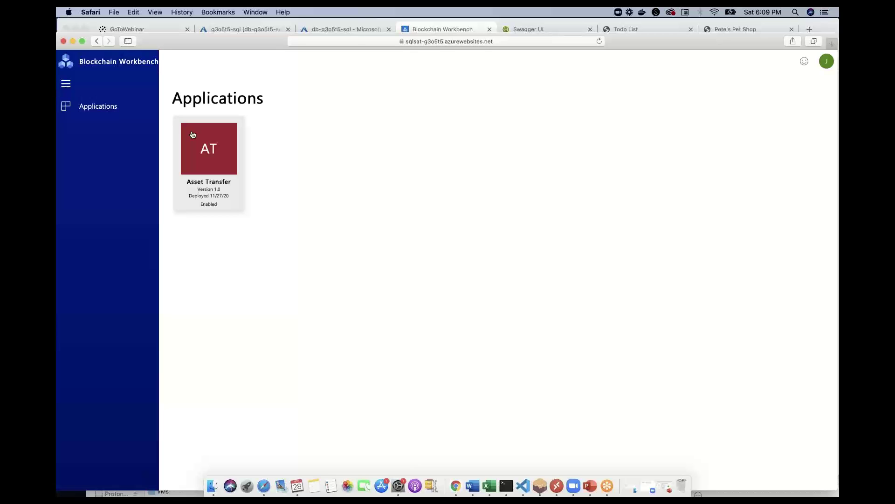
left_click(193, 135)
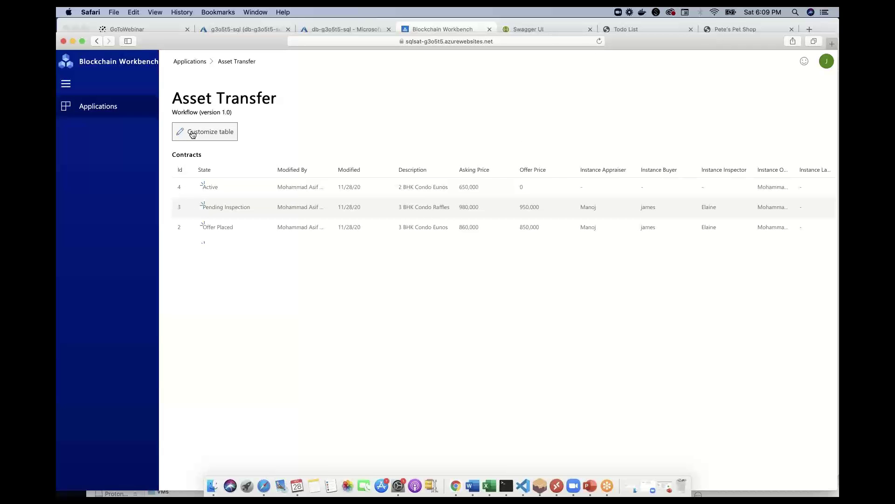
Open Asset Transfer contract 4 and start its Make Offer action.
left_click(298, 188)
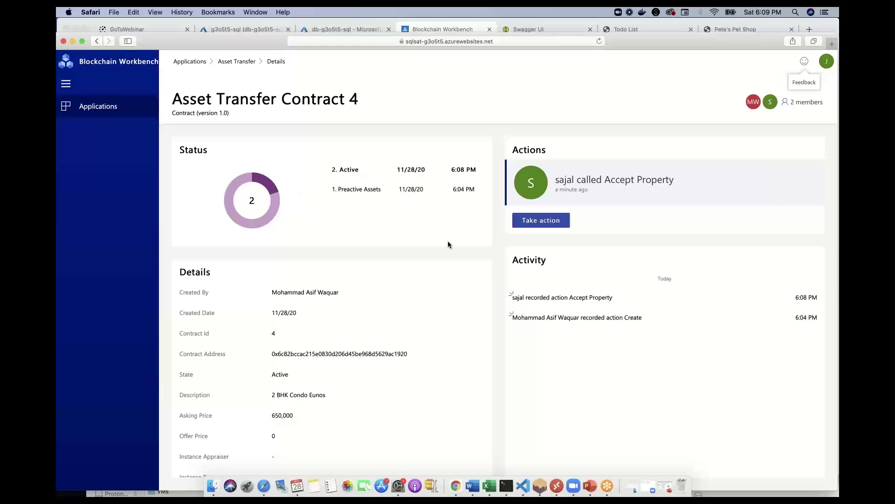
left_click(541, 220)
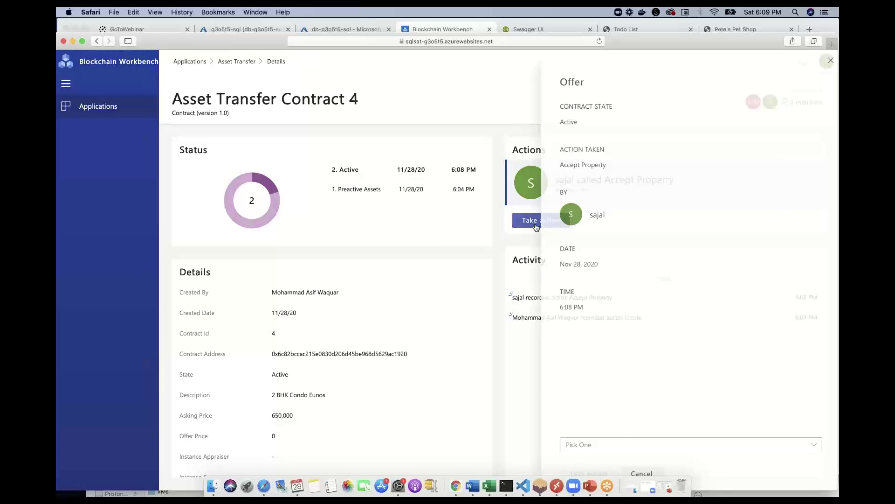
left_click(570, 446)
left_click(577, 429)
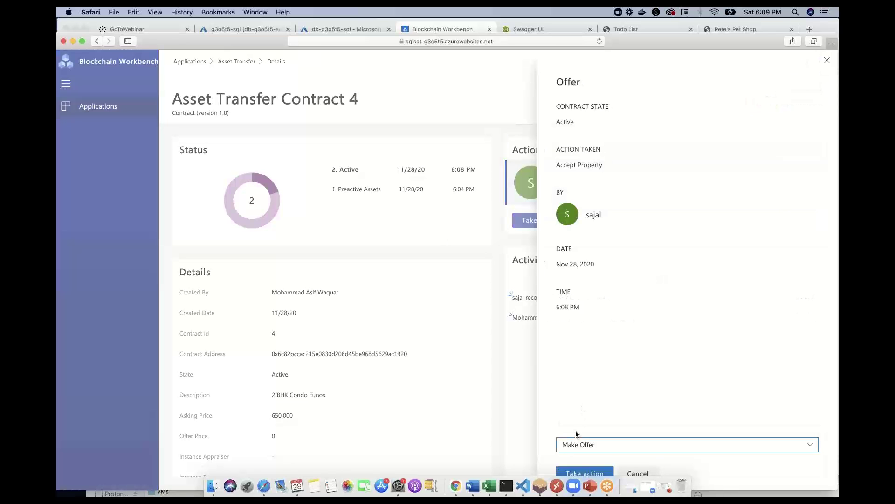
left_click(580, 472)
Assign the suggested inspector and appraiser and submit a 580000 offer price.
left_click(575, 117)
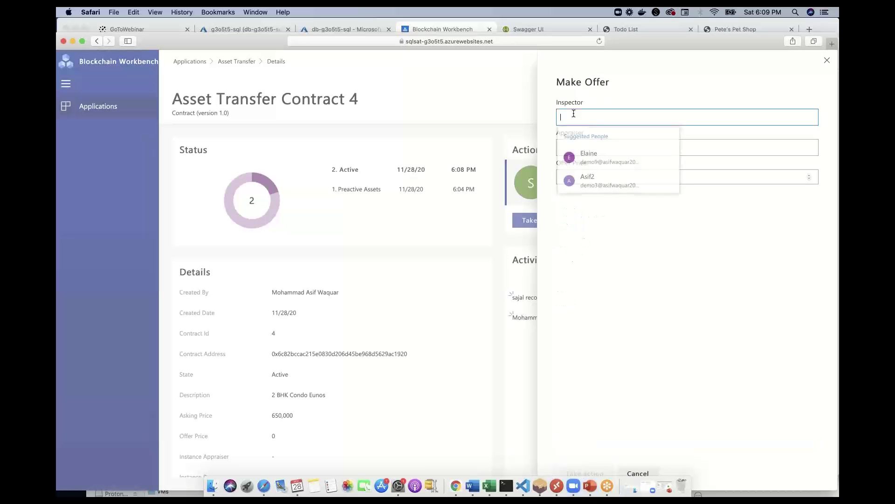
left_click(588, 159)
left_click(584, 146)
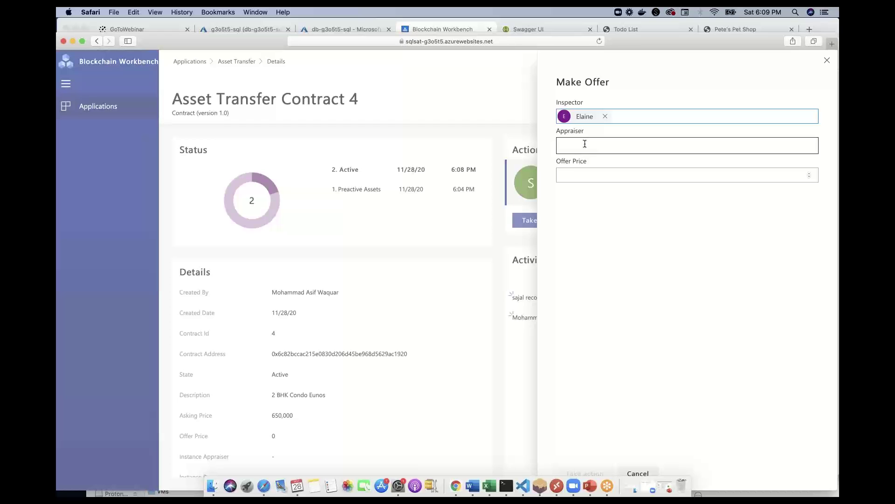
left_click(590, 186)
left_click(580, 173)
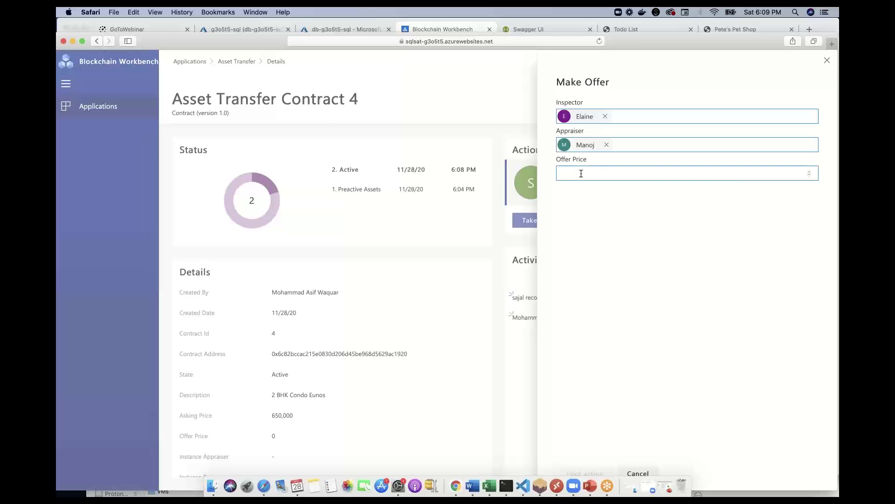
type("5800")
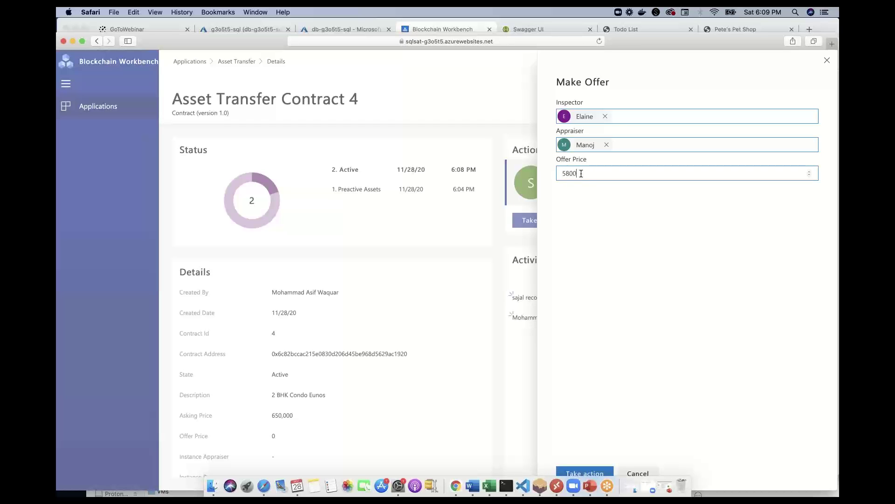
type("00")
left_click(597, 472)
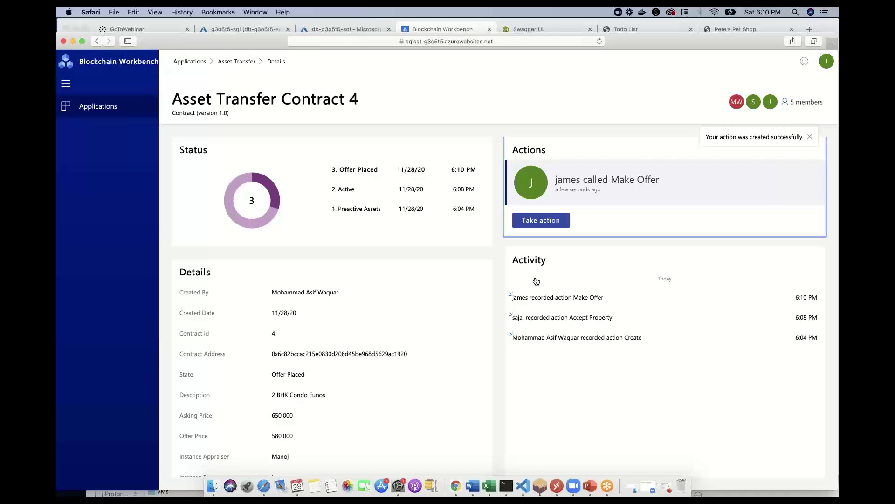
left_click(456, 486)
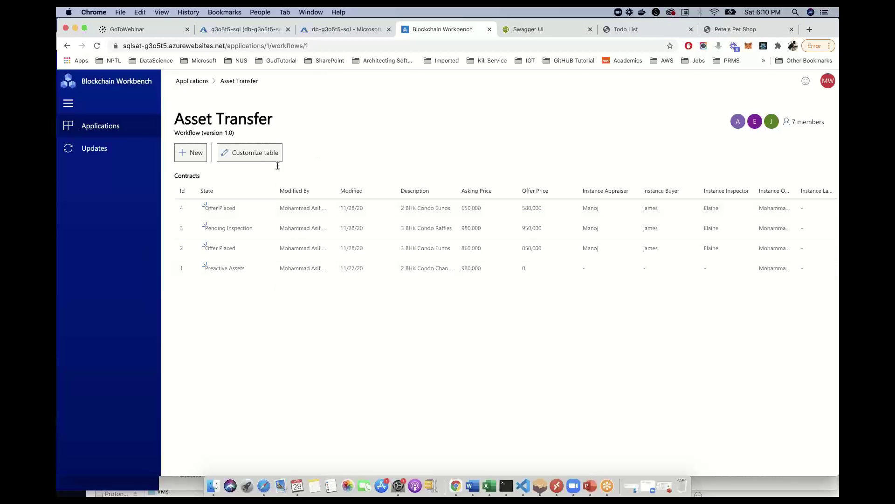
Check the SQL server overview, then bring up the Power BI contract-state pie chart report.
left_click(344, 32)
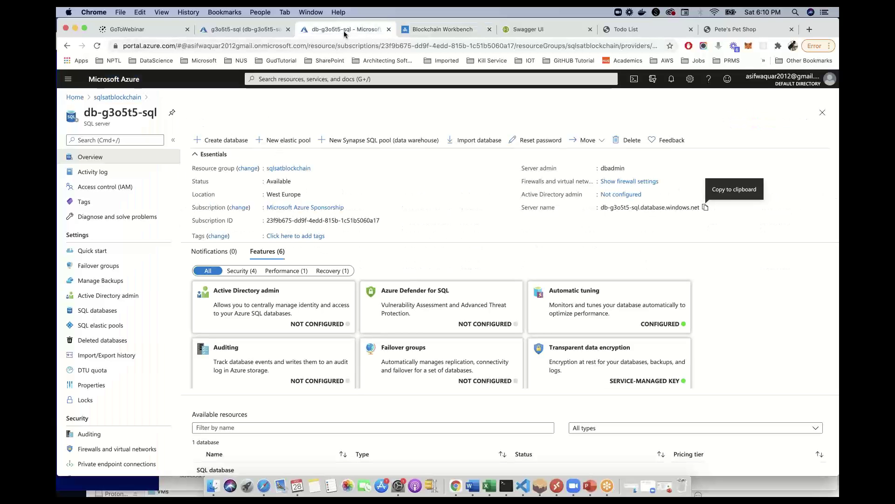
key("ctrl+Tab")
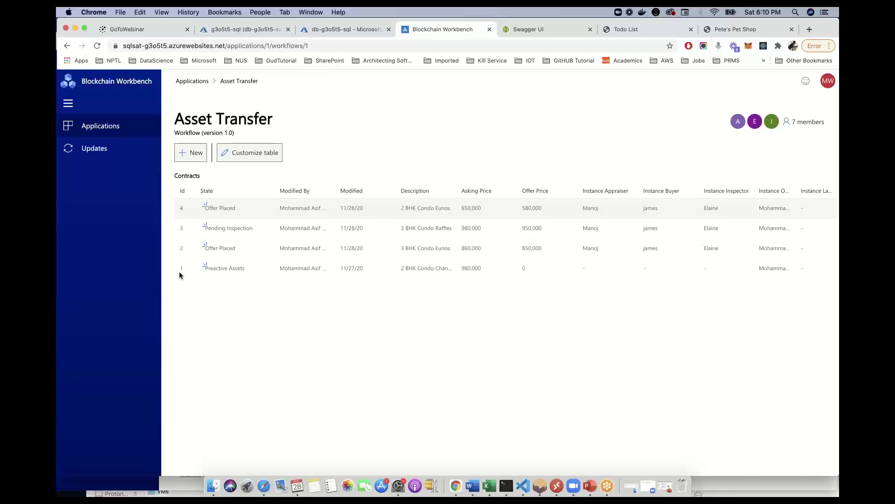
key("ctrl+Right")
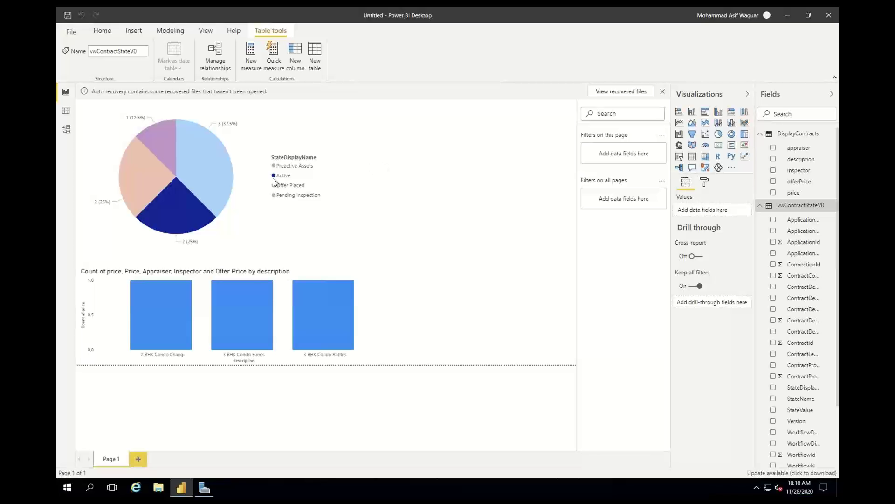
left_click(273, 178)
left_click(272, 178)
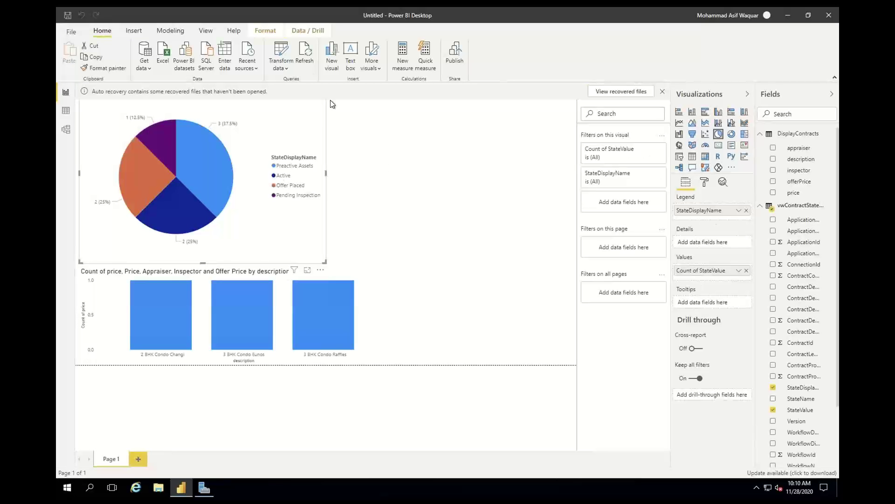
Refresh the report data and highlight the Active contracts in the pie chart.
left_click(306, 54)
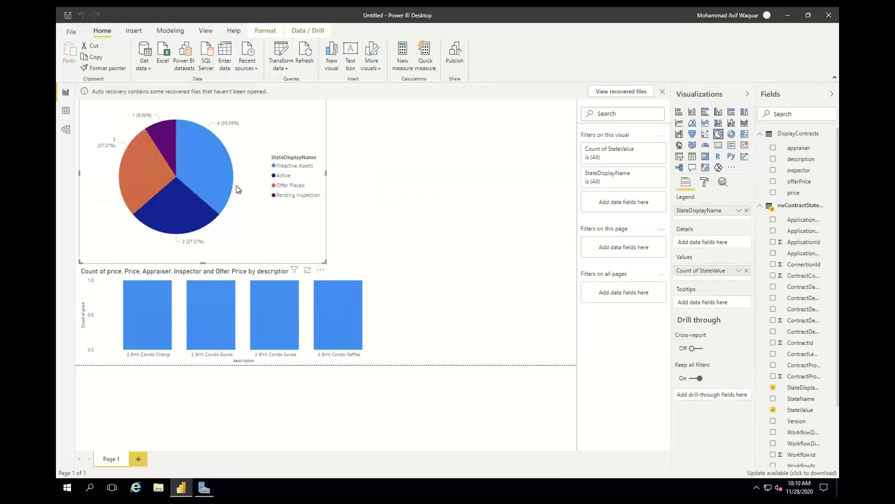
left_click(180, 207)
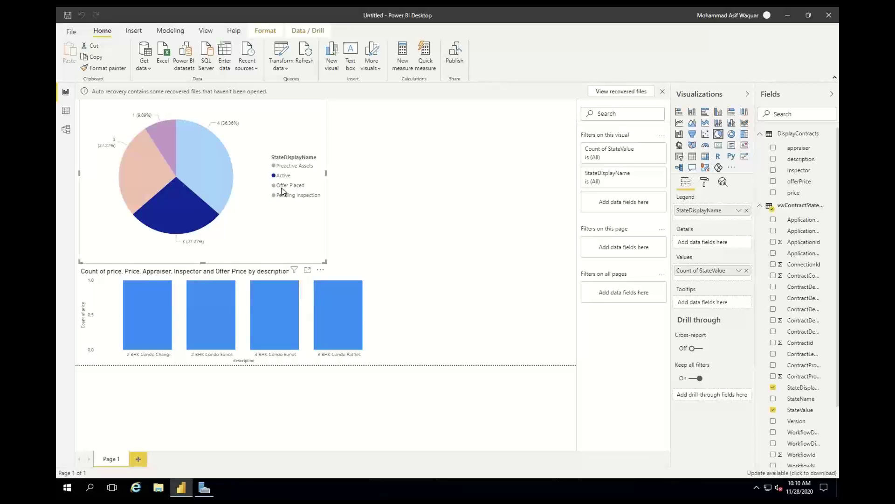
left_click(212, 132)
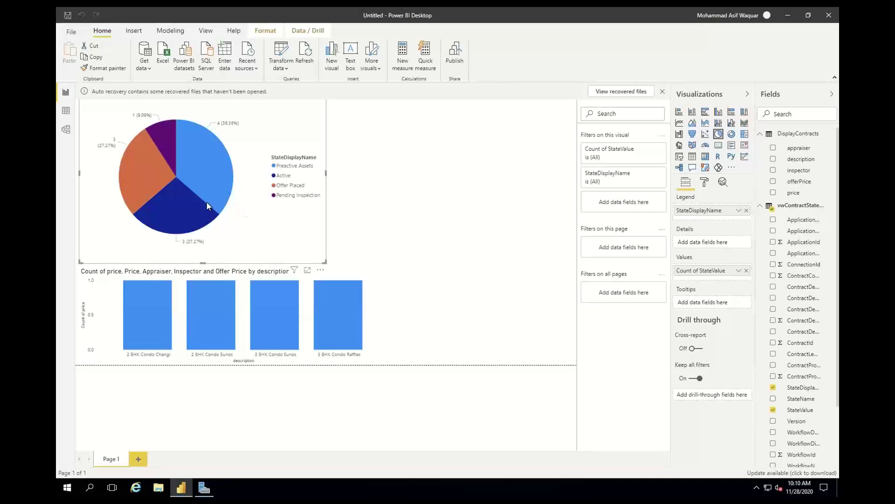
Cross-highlight the Preactive Assets, Active and Offer Placed contract states.
left_click(218, 158)
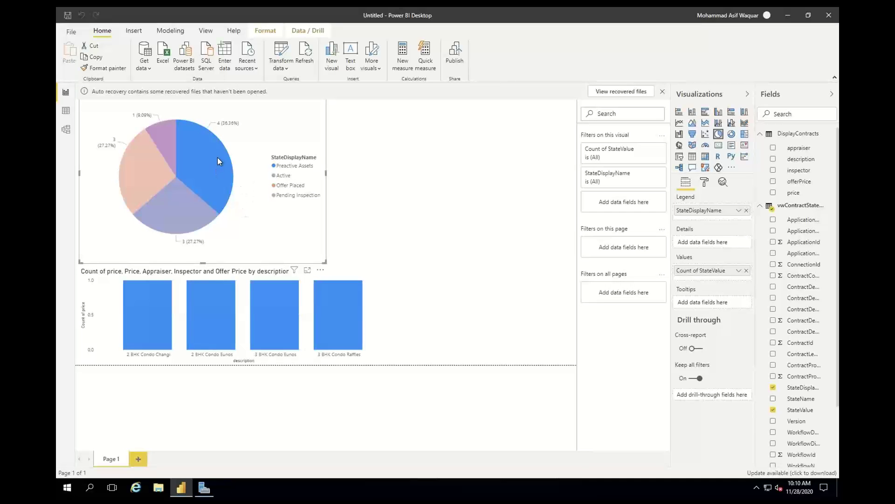
left_click(178, 203)
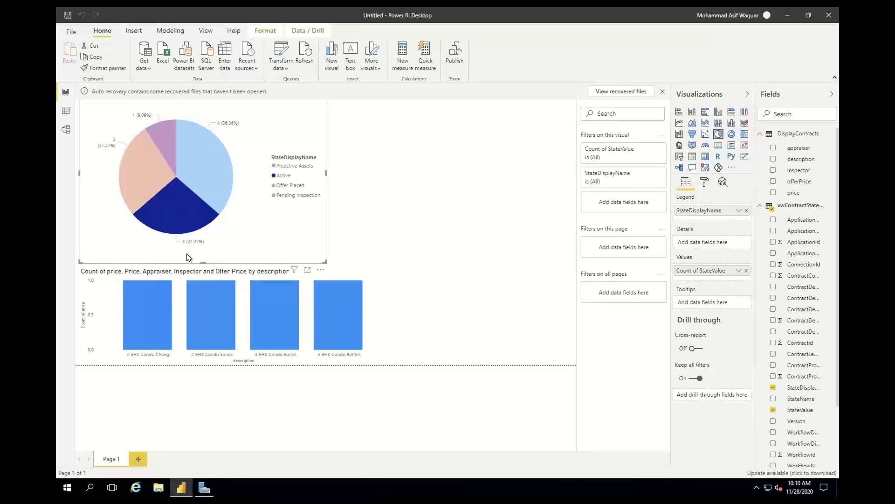
left_click(447, 252)
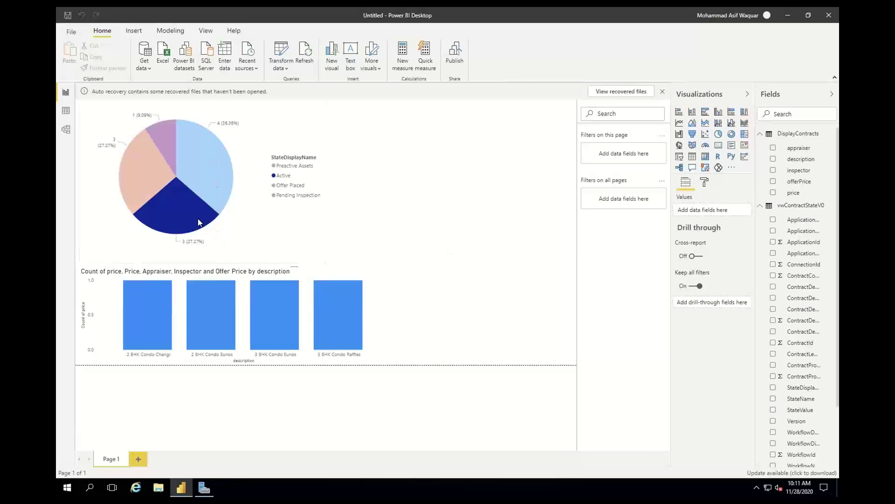
left_click(290, 167)
left_click(295, 189)
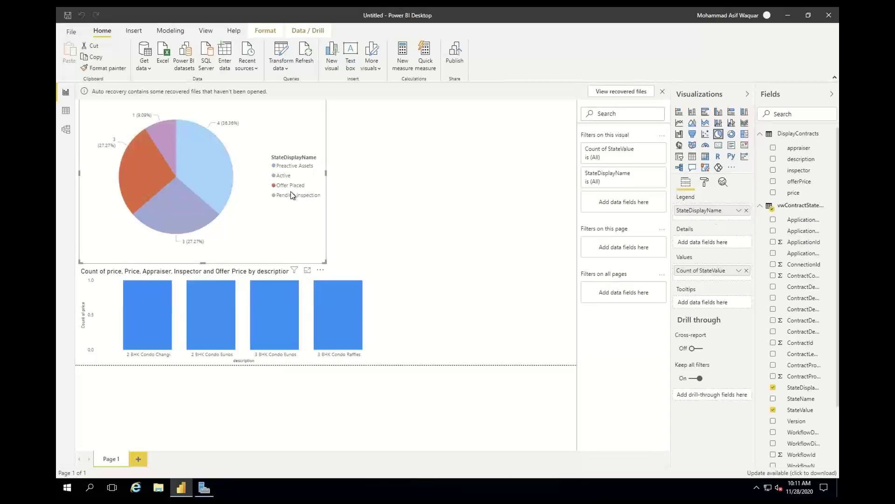
Highlight Pending Inspection contracts, then move to the VS Code space with TodoList.json.
left_click(292, 197)
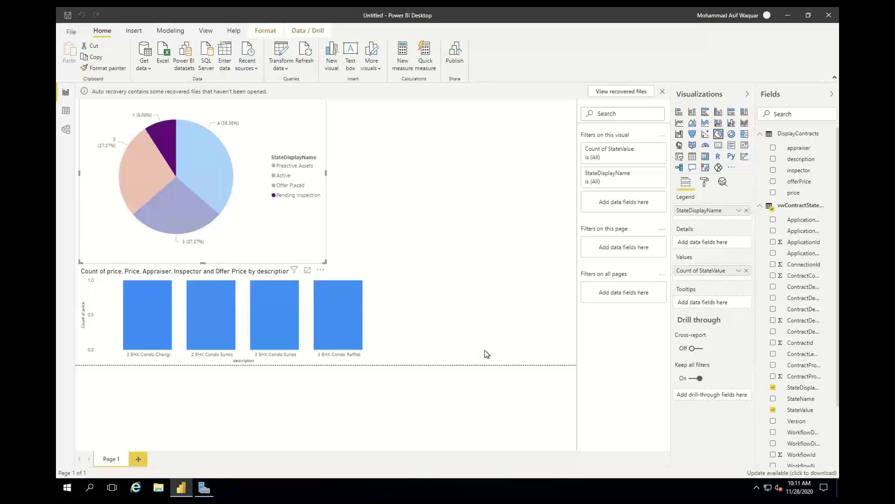
key("ctrl+Left")
key("ctrl+Left")
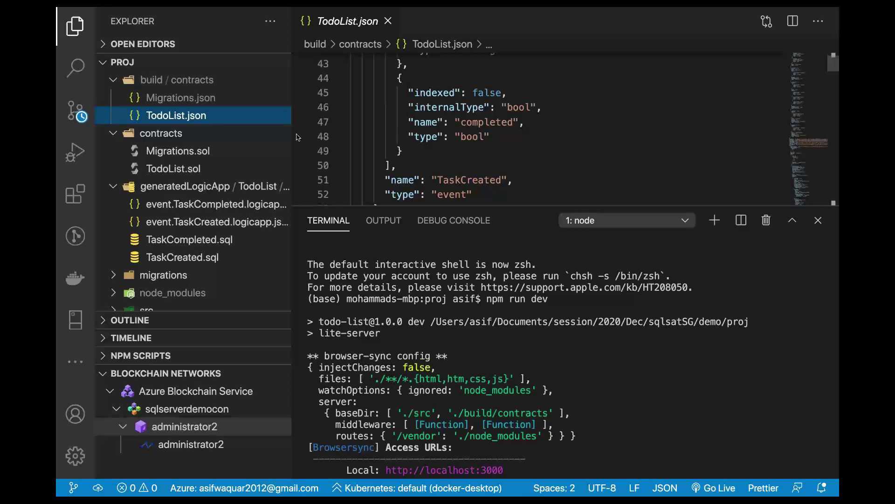
Add the task 'Test 6 Created' in the Todo List dApp and confirm its MetaMask transaction.
key("ctrl+Left")
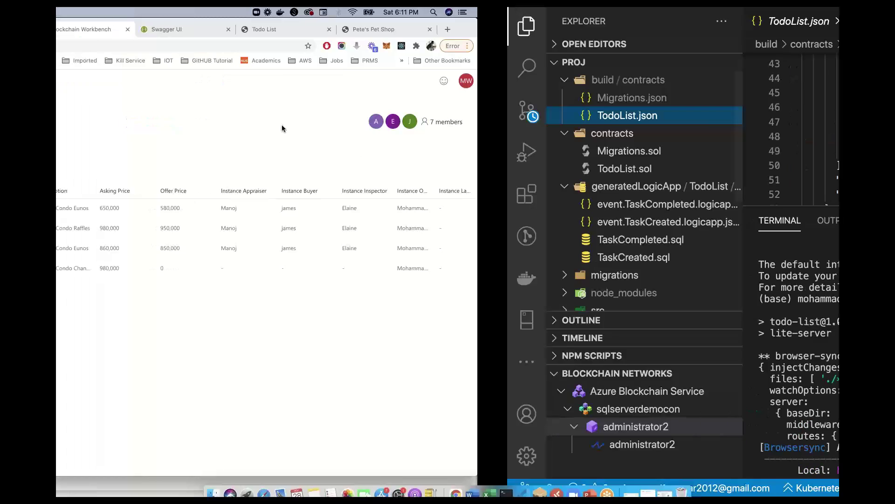
left_click(623, 30)
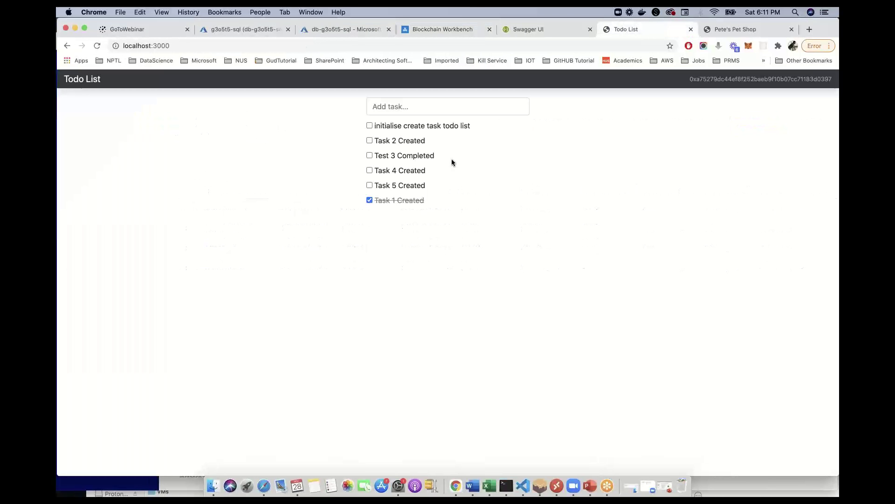
left_click(469, 108)
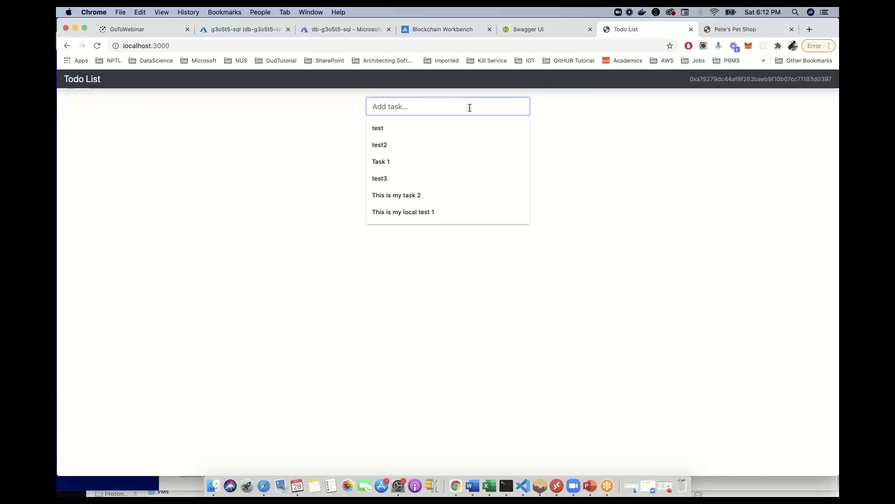
type("Test ")
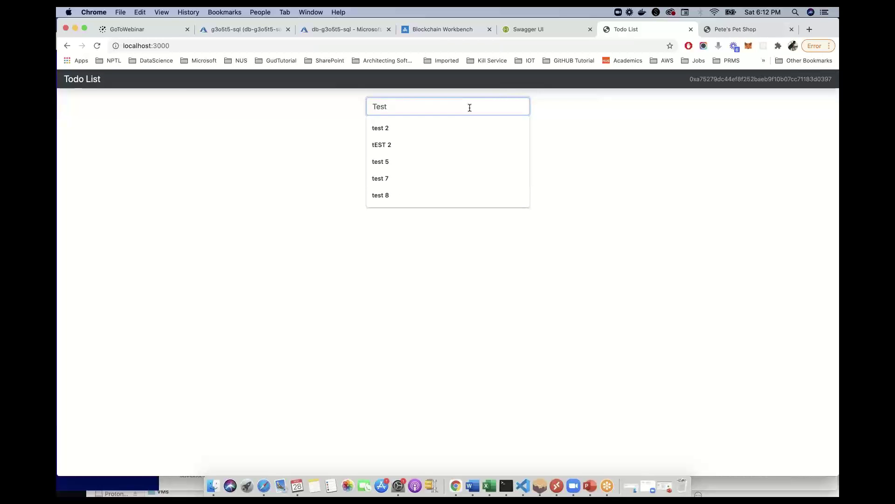
type("6 Created")
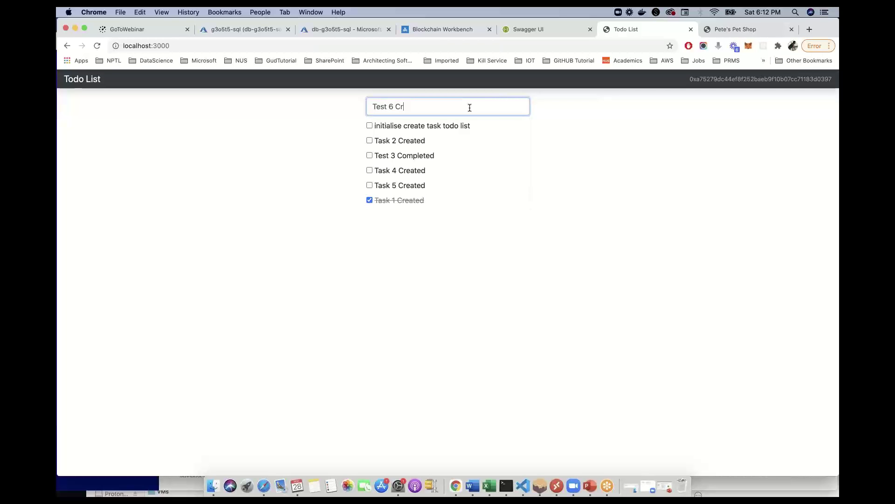
key("Return")
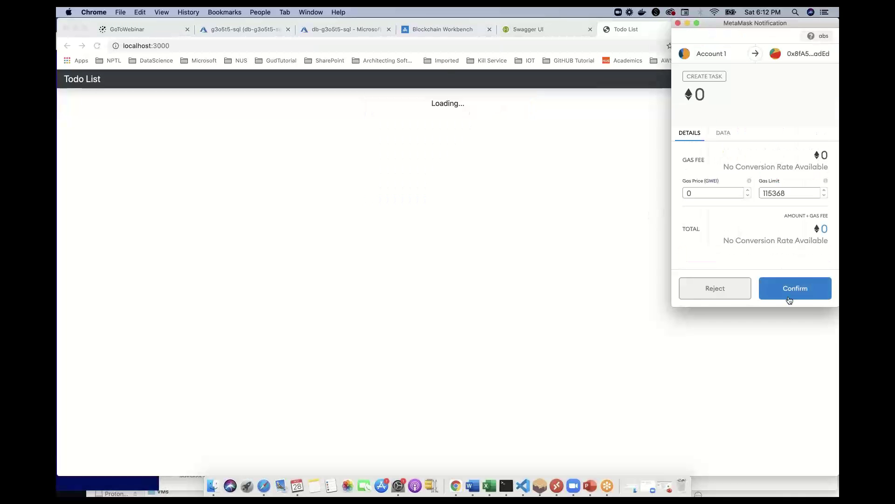
left_click(788, 294)
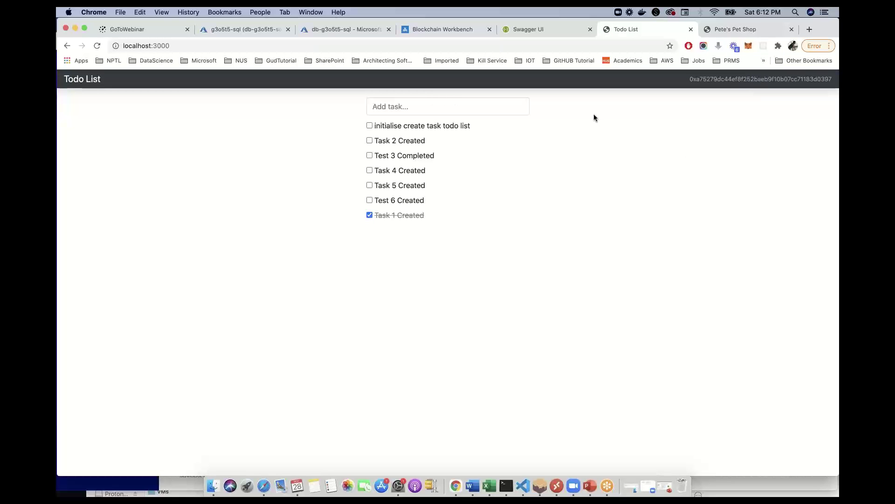
left_click(419, 29)
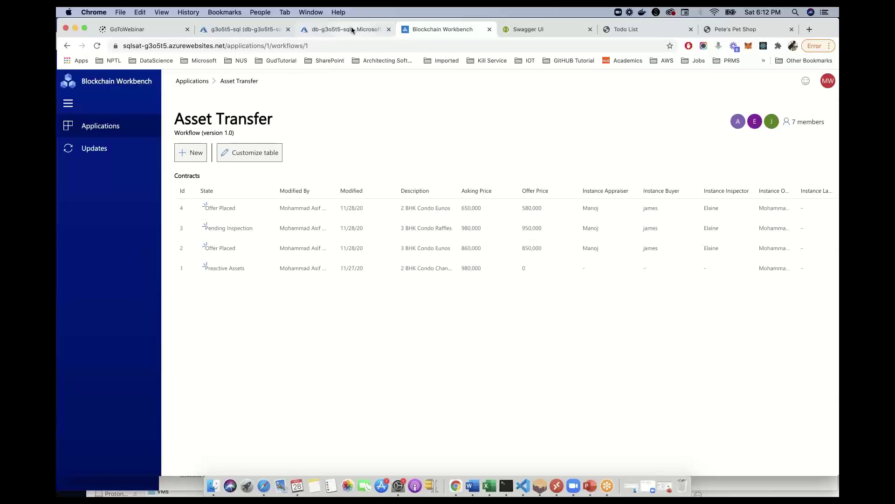
Navigate through resource group sqlsattodolistdb to the sqldbtodolist database's Query editor.
left_click(351, 28)
left_click(74, 97)
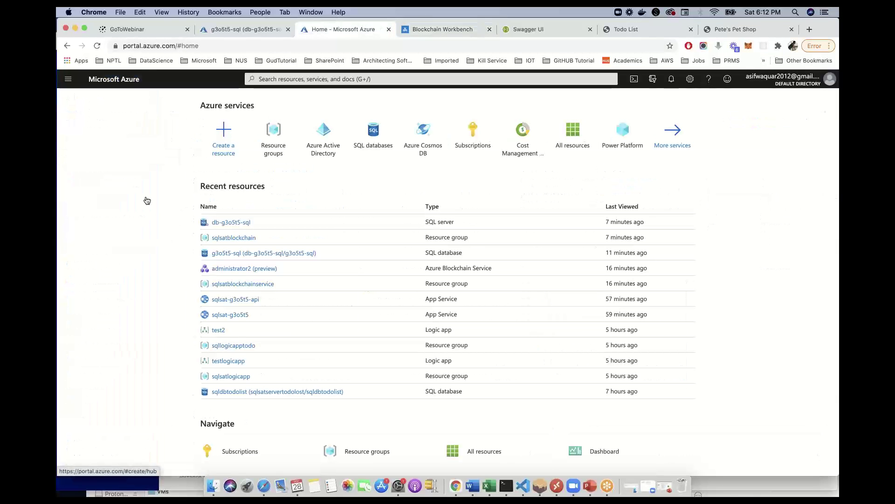
left_click(274, 134)
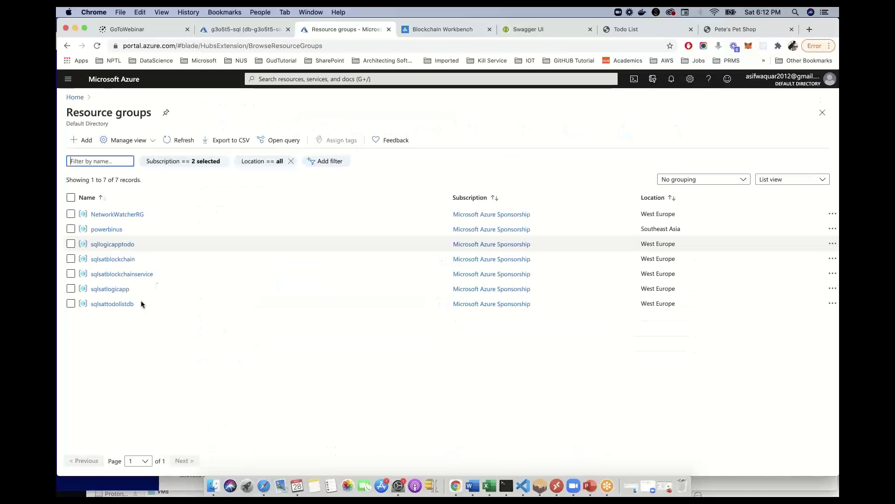
left_click(123, 304)
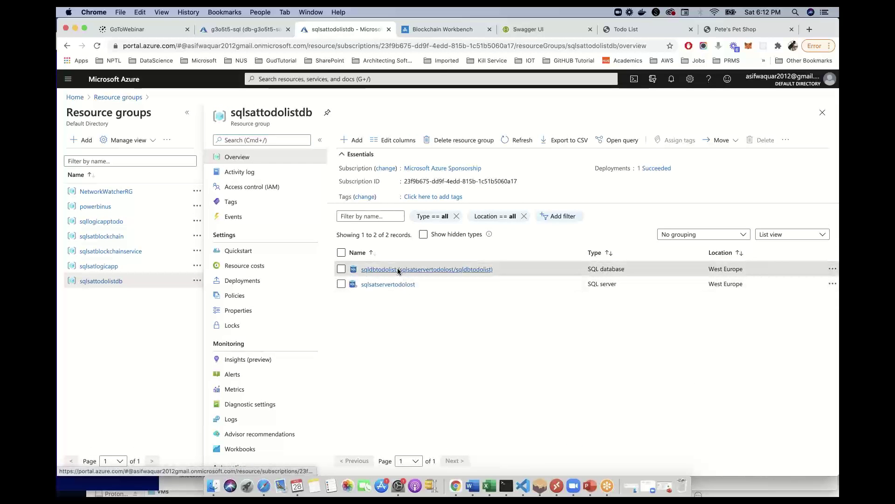
left_click(397, 268)
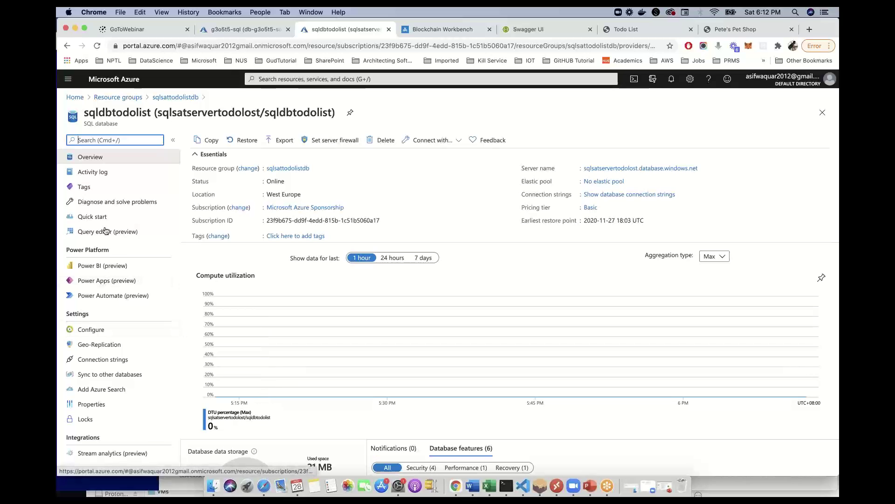
left_click(104, 230)
Sign in with the SQL password and select the top 1000 TaskCreated rows, finding 'Test 6 Created'.
left_click(400, 345)
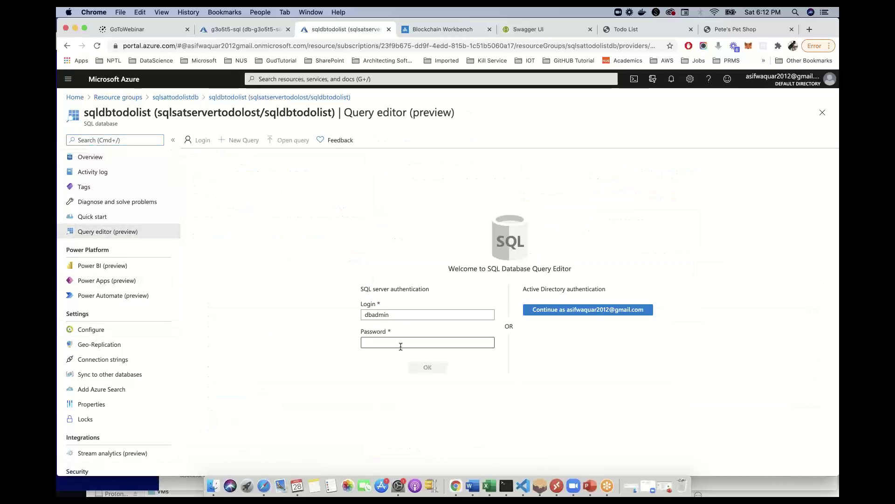
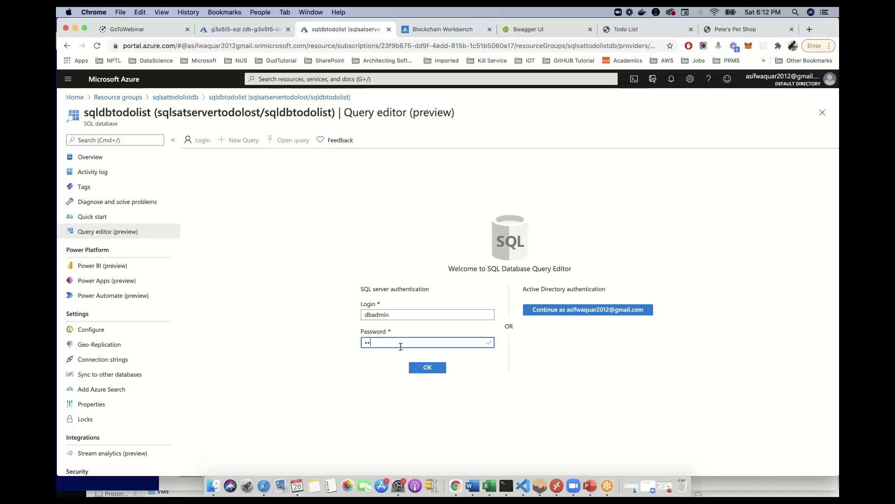
left_click(423, 370)
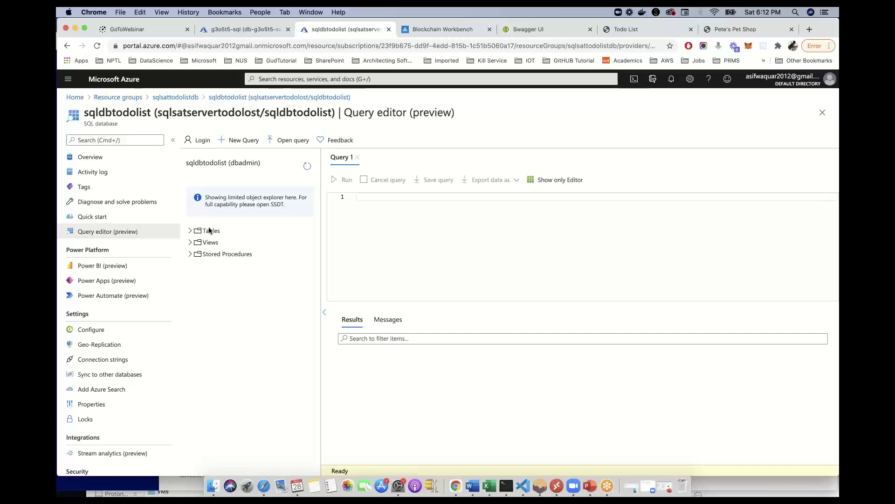
left_click(209, 229)
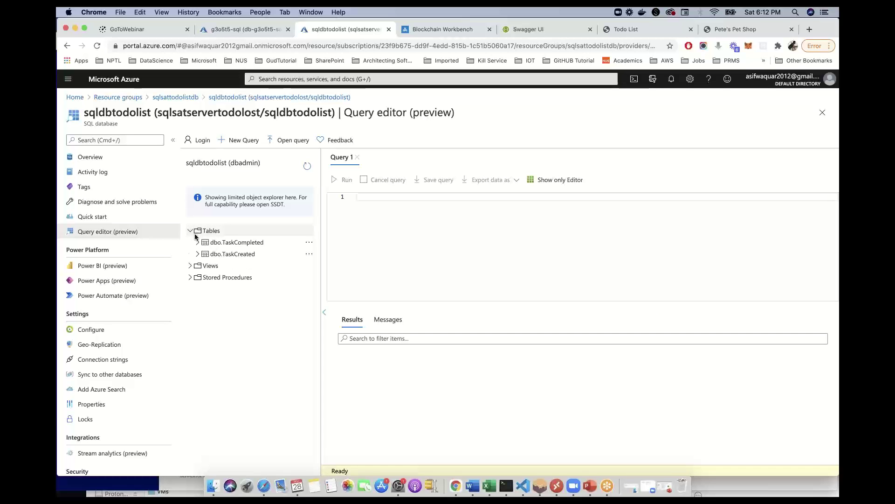
right_click(229, 255)
left_click(256, 265)
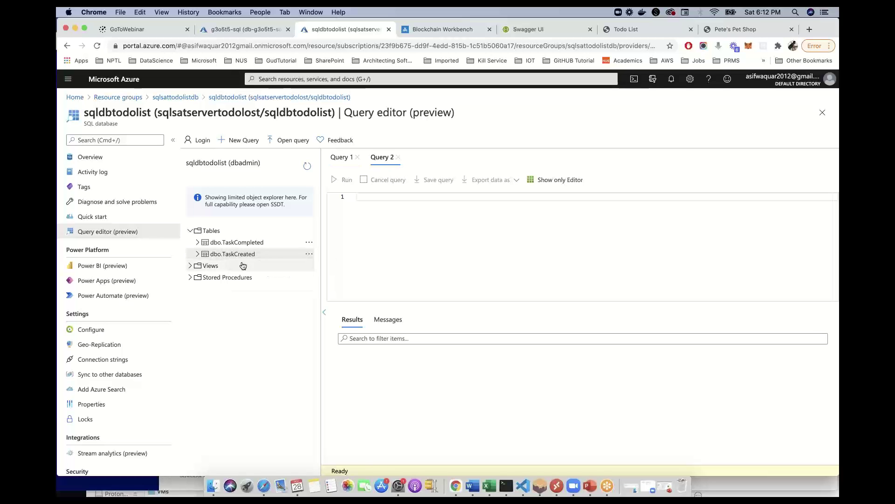
scroll(491, 410, "down", 2)
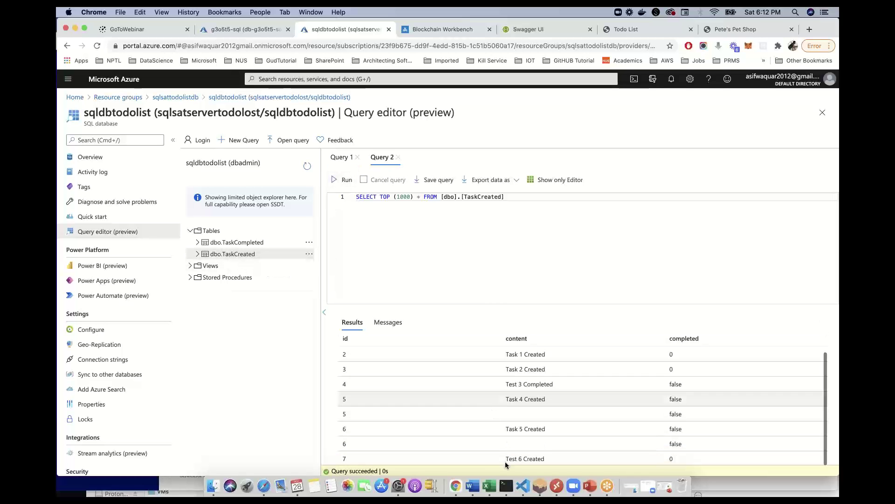
left_click_drag(507, 459, 556, 458)
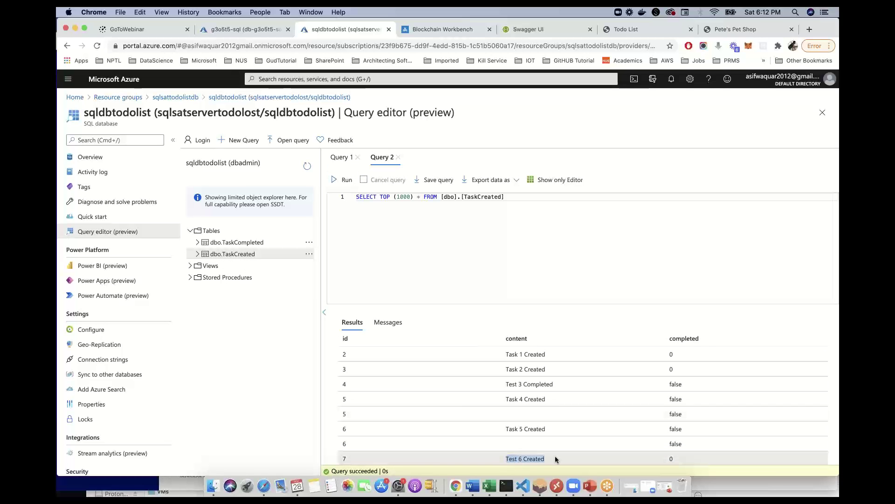
Add the task 'Test 7 Created' to the Todo List and confirm its MetaMask transaction.
left_click(635, 31)
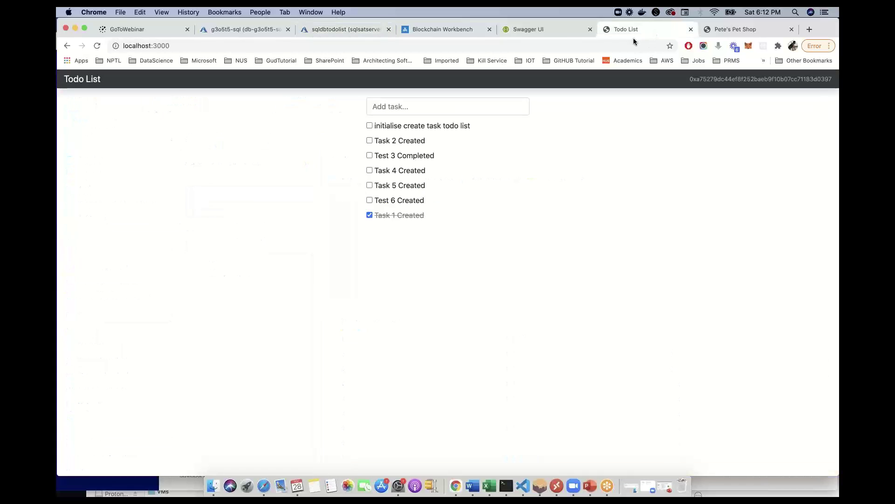
left_click(447, 108)
type("Test")
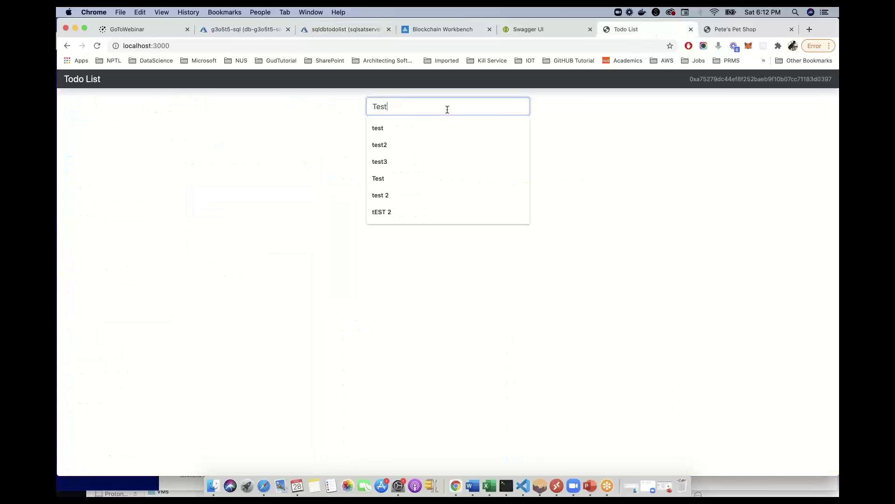
type(" 7 Created")
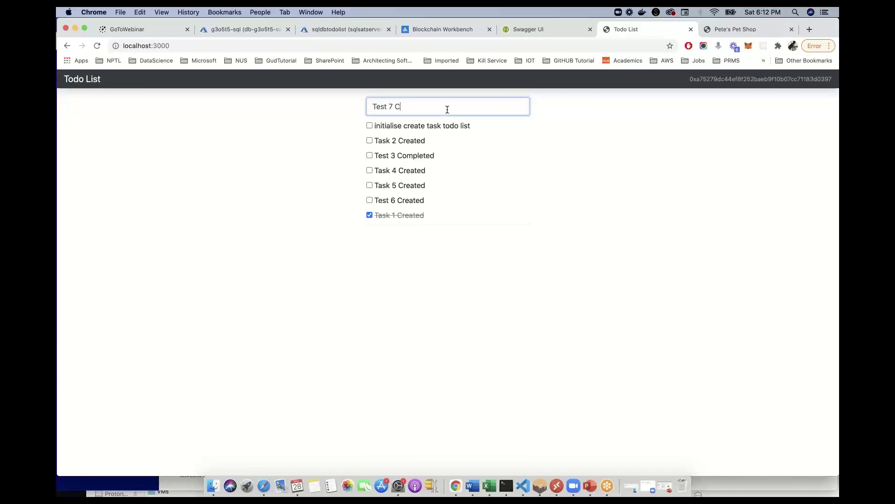
key("Return")
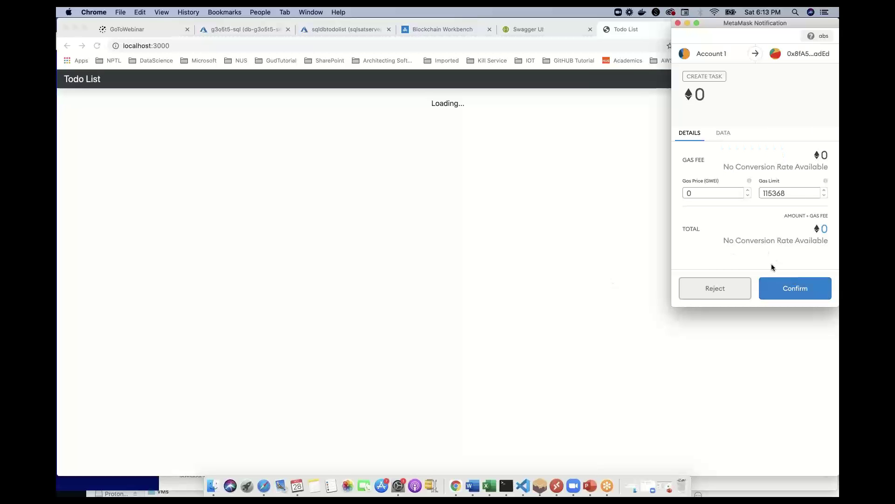
left_click(784, 289)
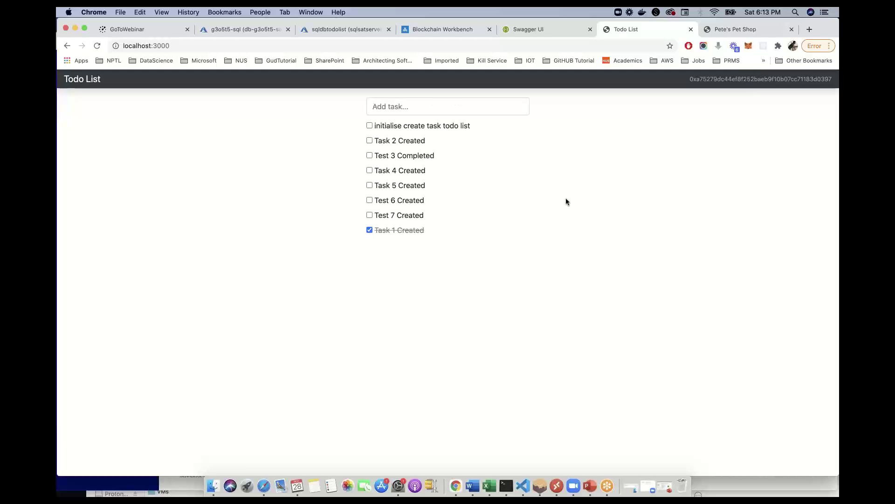
left_click(424, 29)
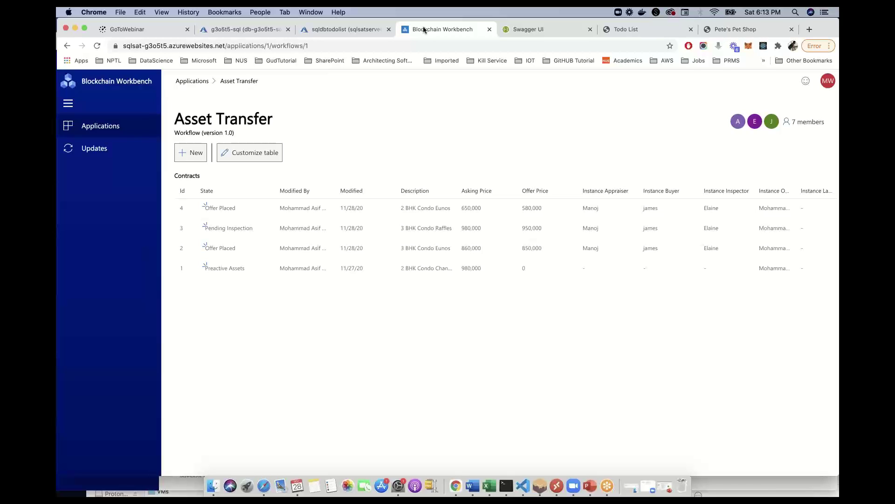
Return to the Todo List app tab in Chrome.
left_click(628, 29)
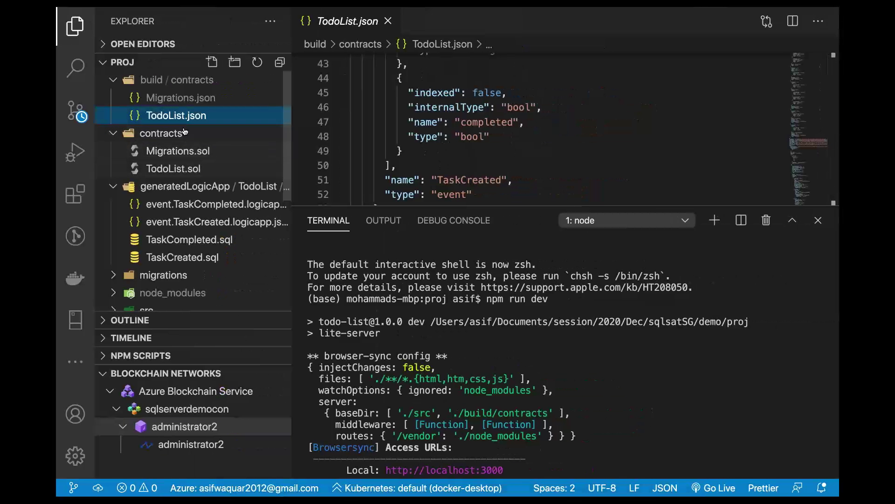
Work with the TodoList.sol context menu in the VS Code Explorer.
left_click(183, 170)
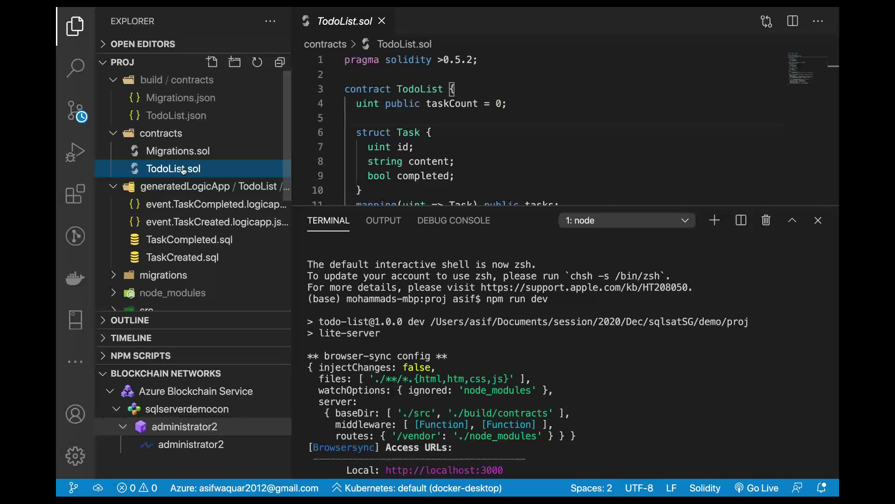
right_click(184, 169)
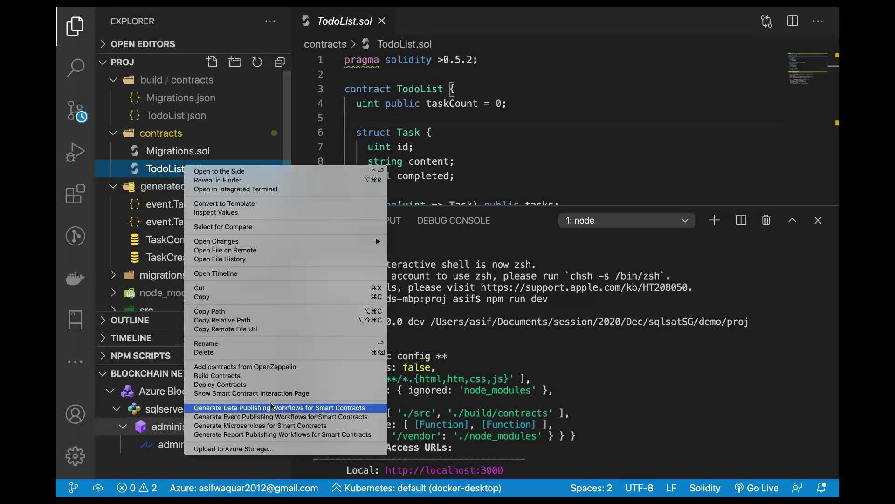
left_click(513, 279)
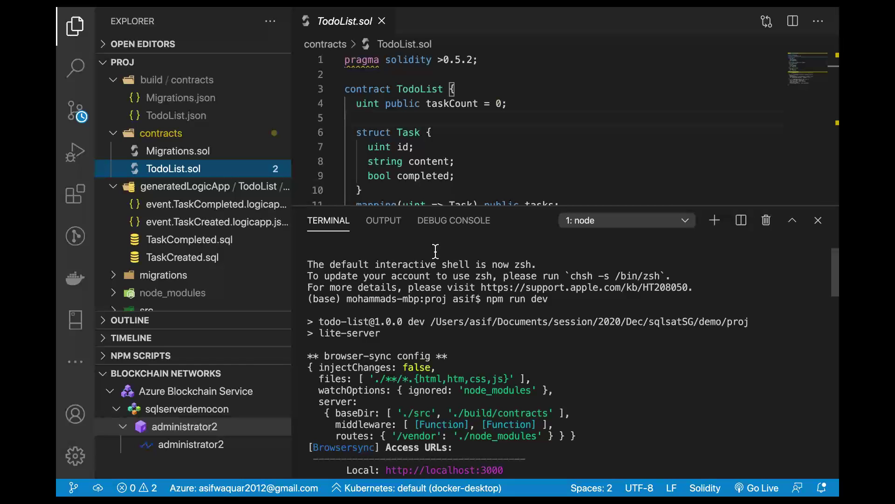
right_click(231, 168)
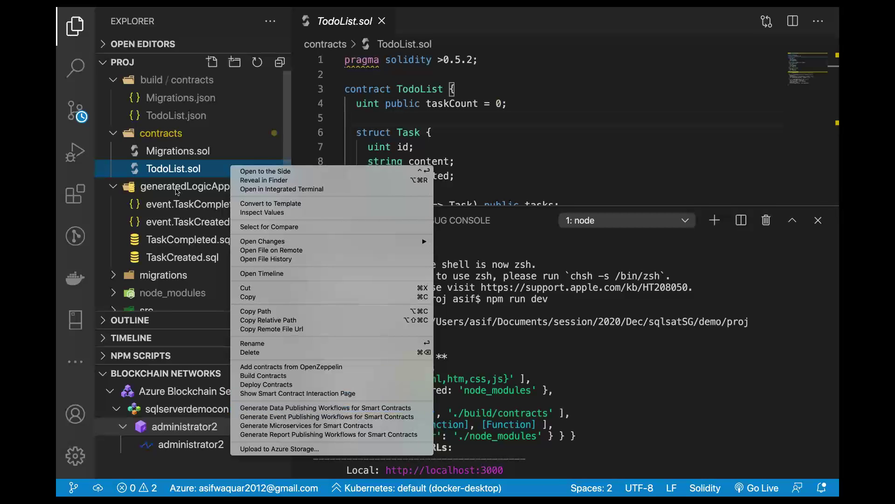
left_click(173, 186)
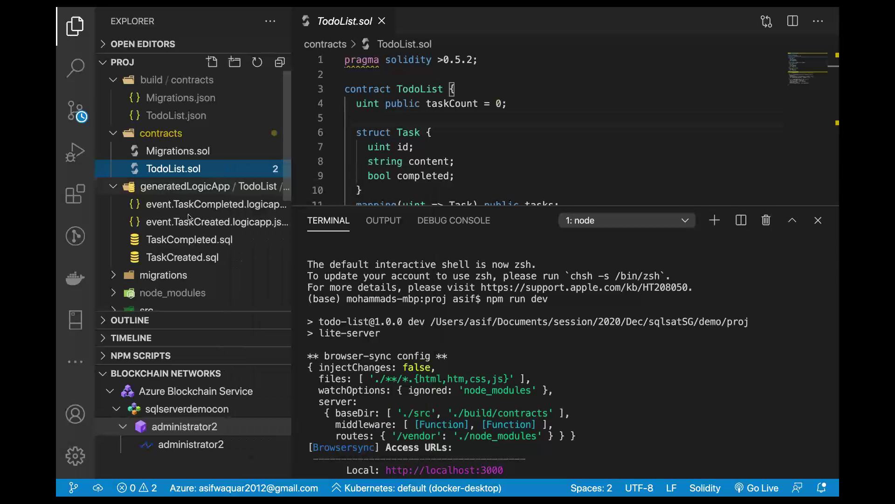
Open the TaskCompleted and TaskCreated logic app JSON files and select the entire TaskCreated definition.
left_click(202, 208)
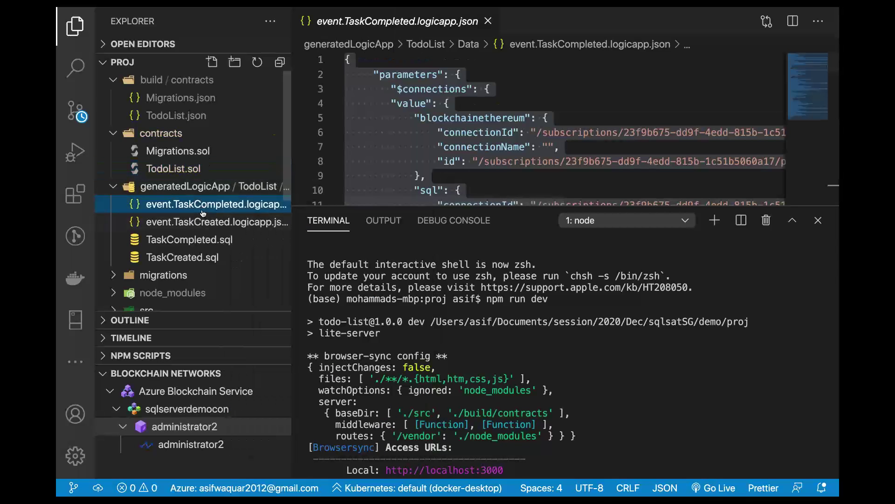
key("Down")
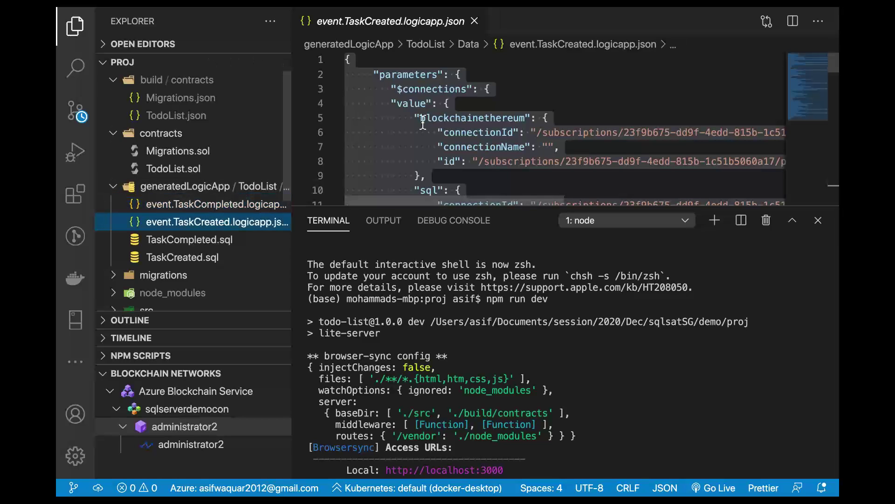
left_click(423, 122)
key("super+a")
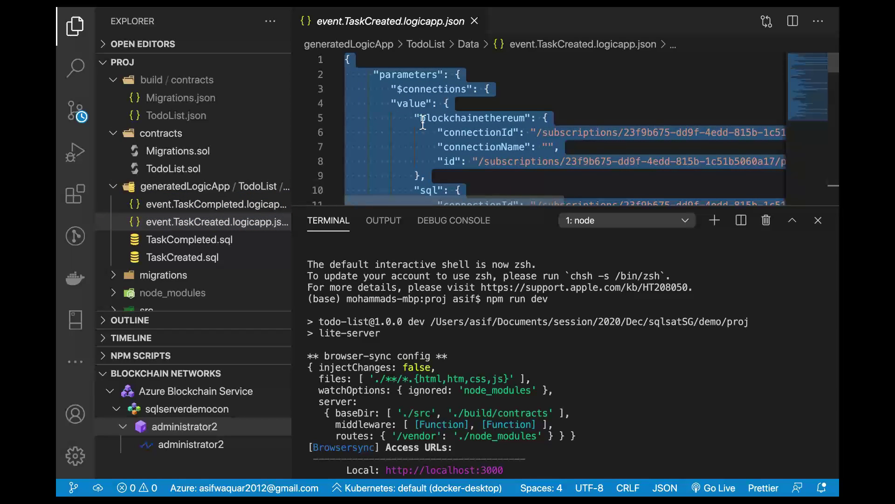
key("super+Tab")
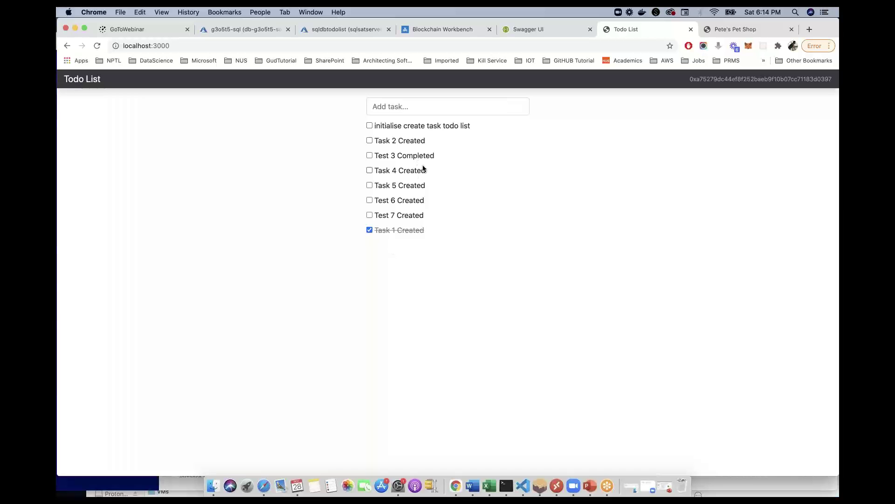
Rerun the TaskCreated query through 'Test 7 Created', then return to sqlsattodolistdb discarding edits.
left_click(349, 32)
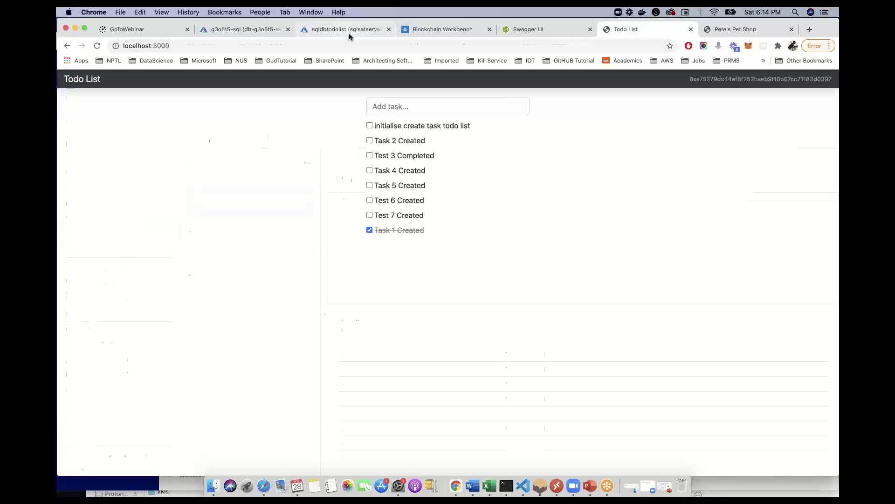
left_click(365, 214)
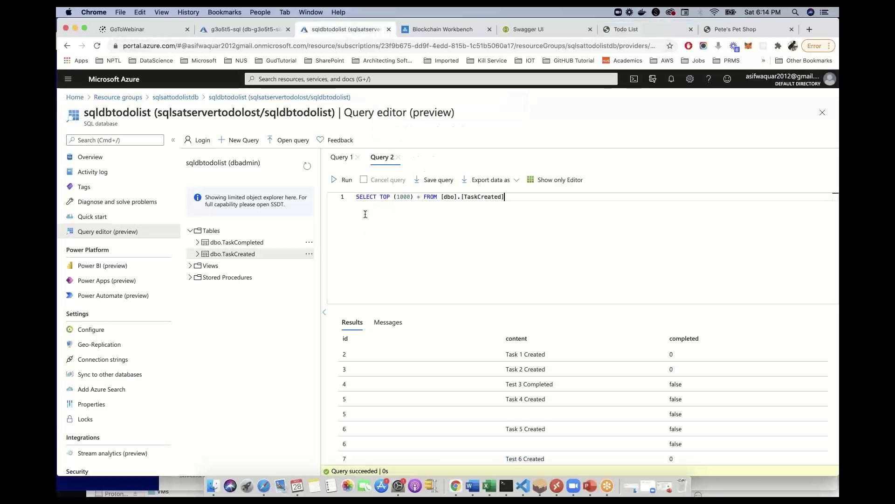
left_click(343, 186)
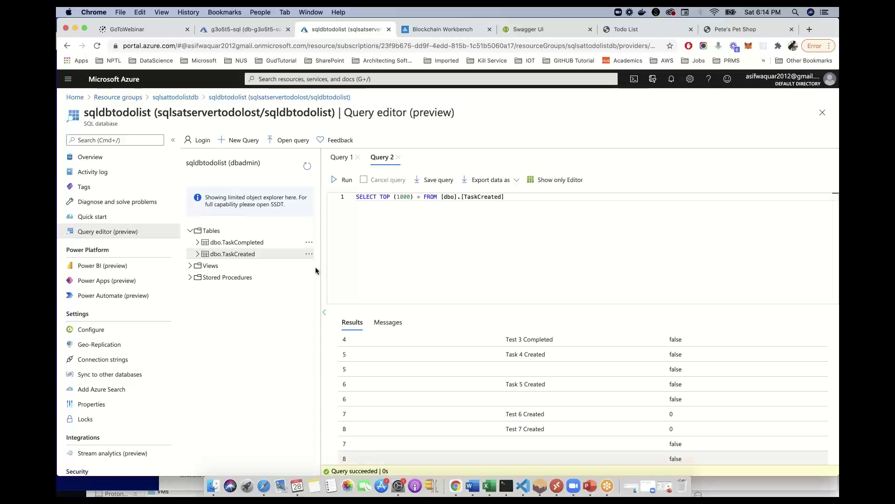
left_click(173, 97)
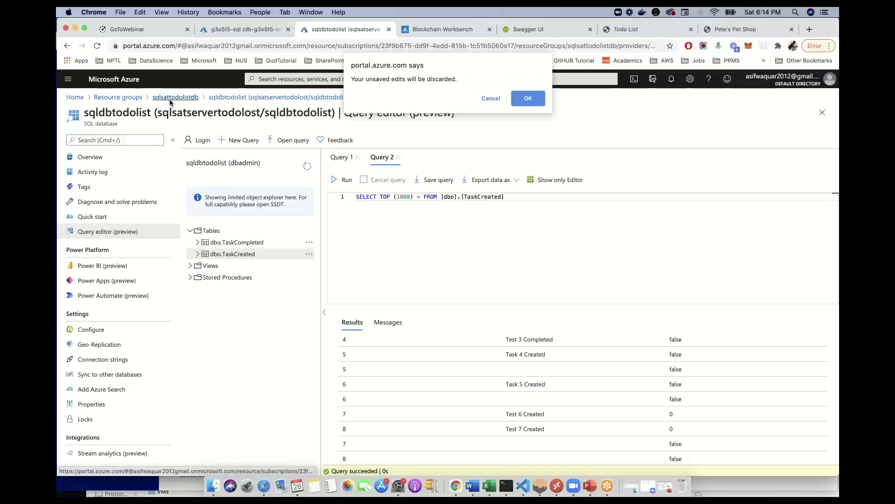
left_click(517, 101)
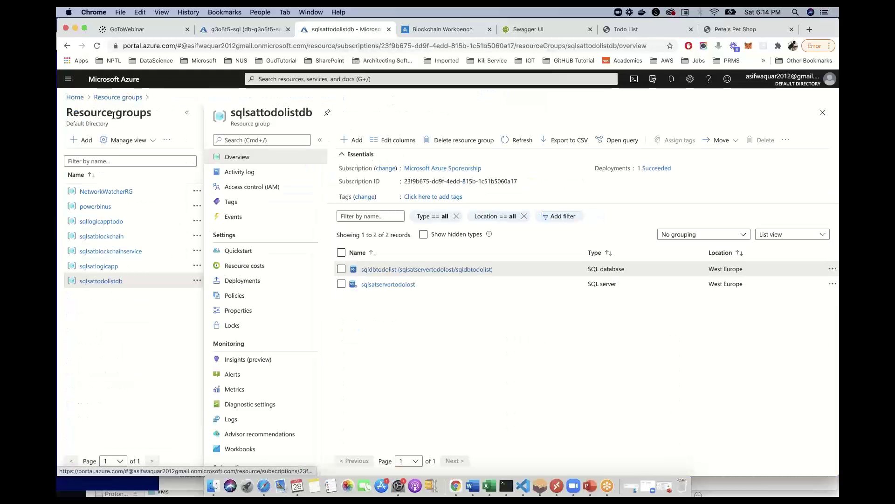
Go from Resource groups to sqlsatlogicapp, then sqllogicapptodo, and start adding a new resource there.
left_click(125, 96)
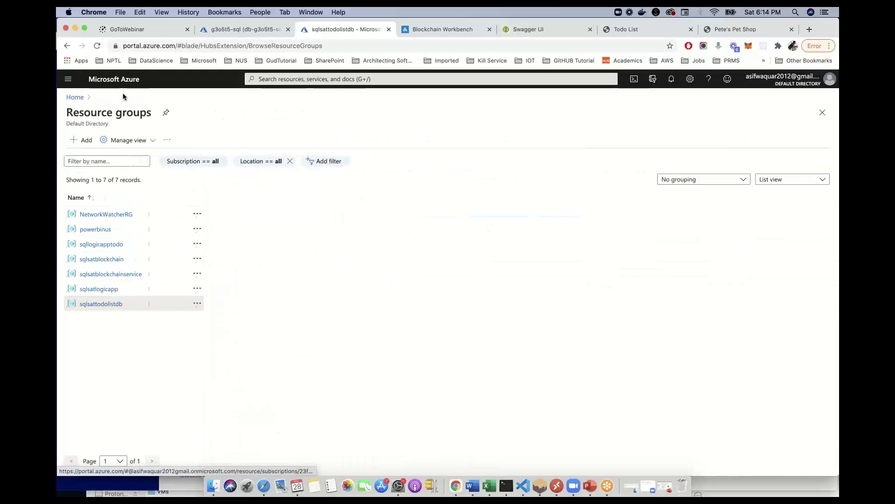
left_click(107, 289)
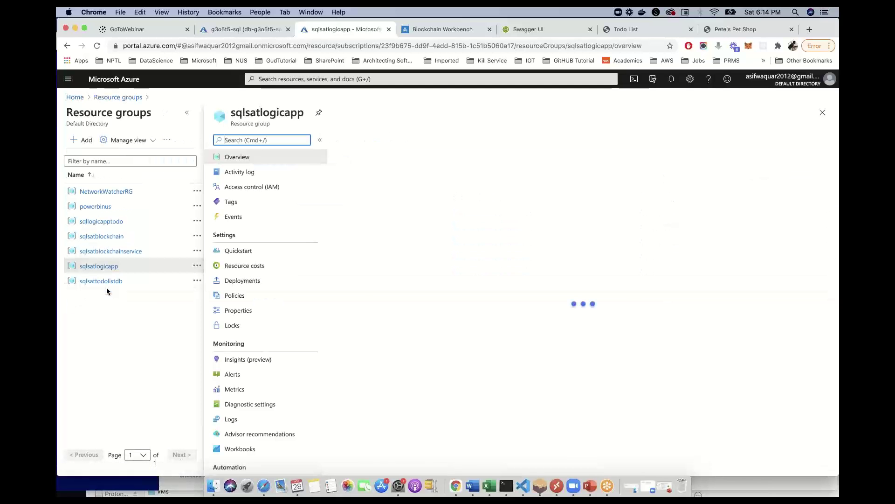
left_click(102, 221)
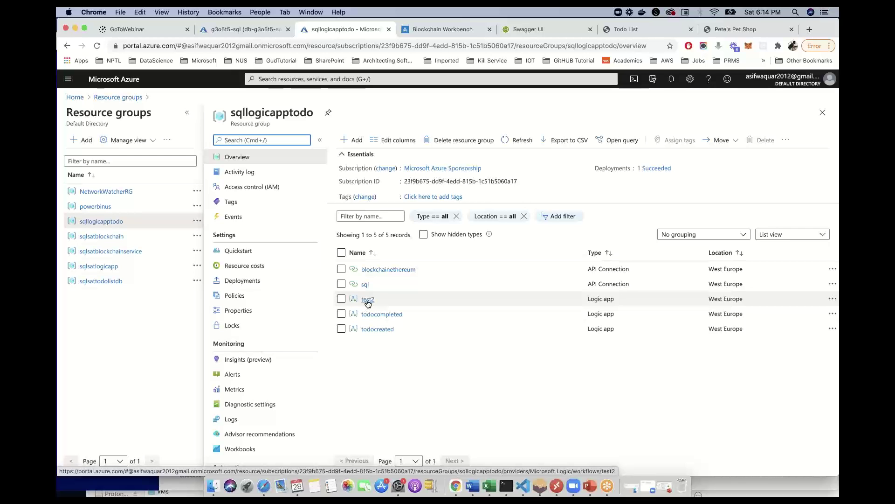
left_click(346, 142)
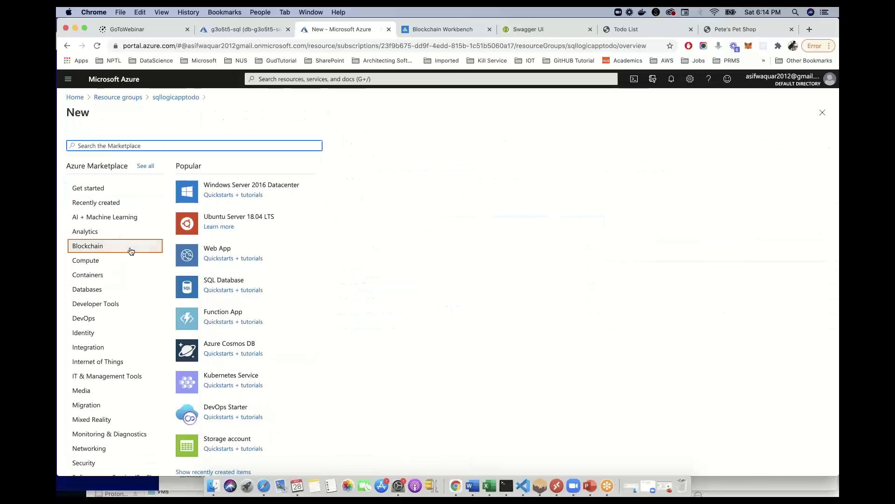
Choose Logic App from the Marketplace's Integration category.
left_click(116, 247)
left_click(102, 346)
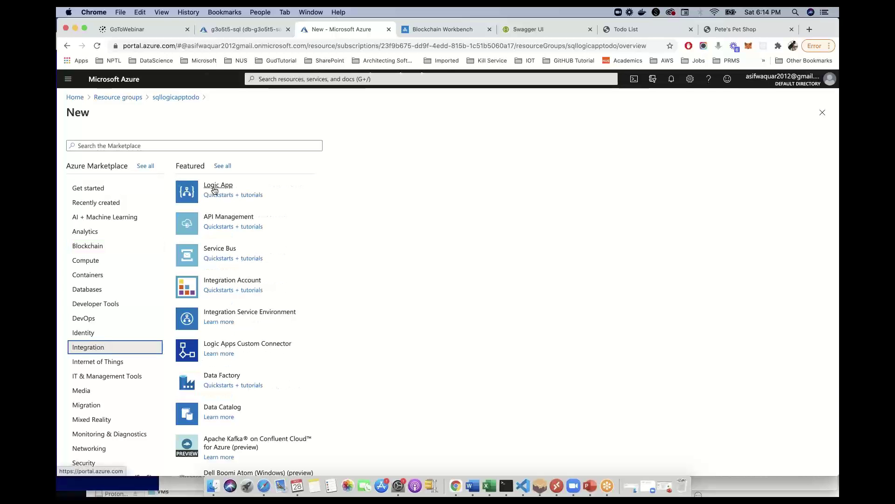
left_click(214, 186)
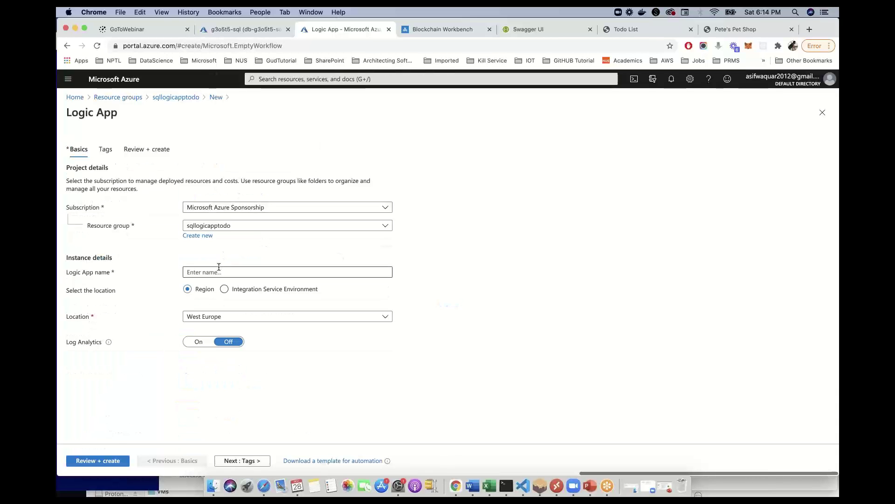
Name the Logic App test3, review and create it, then open the deployed resource.
left_click(225, 269)
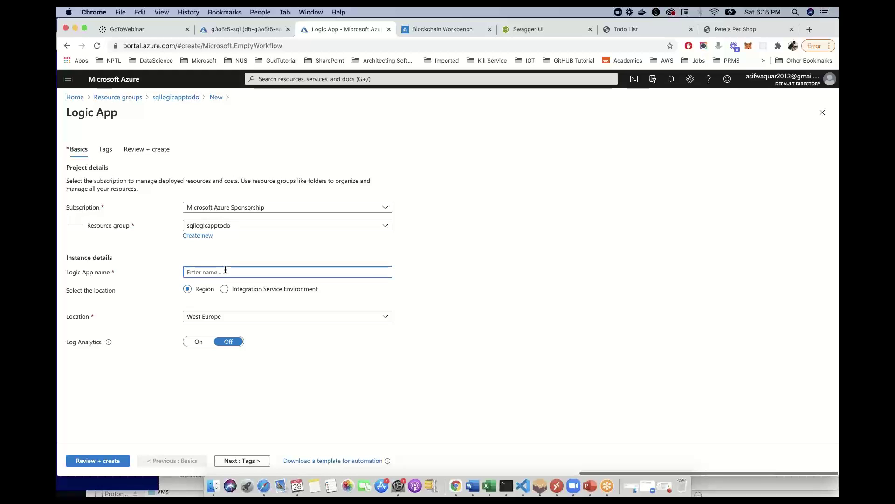
type("test3")
left_click(97, 460)
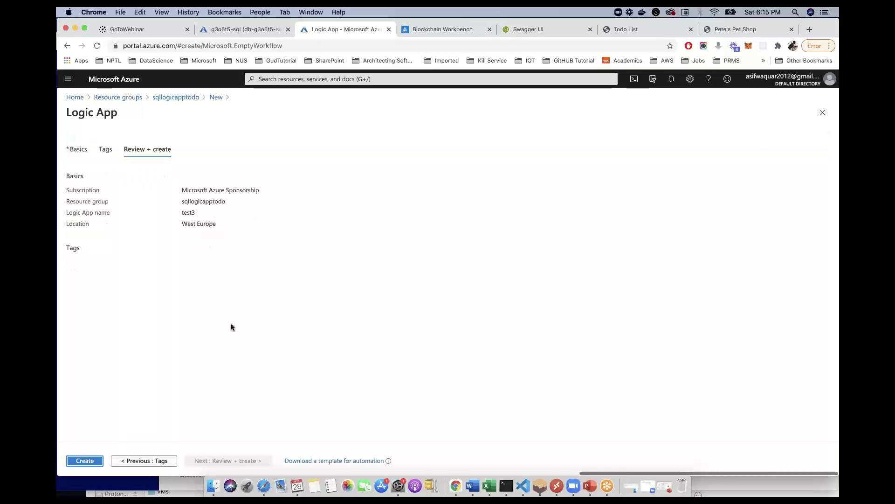
left_click(85, 460)
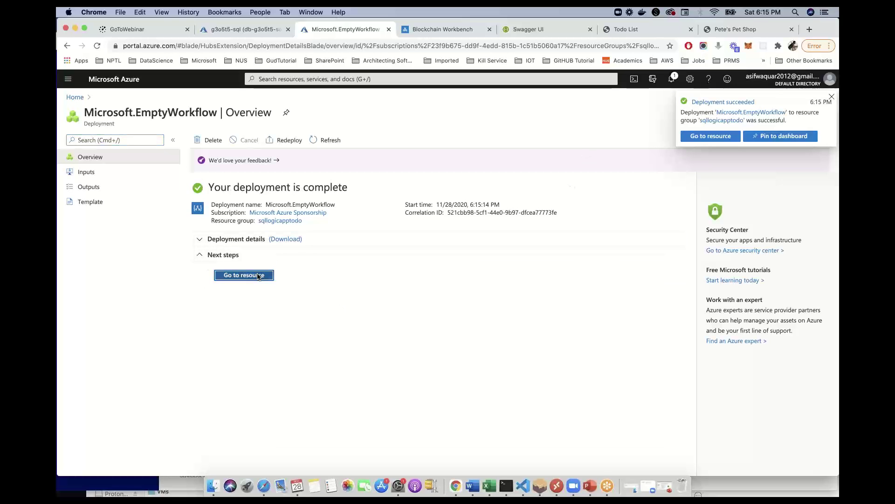
left_click(258, 276)
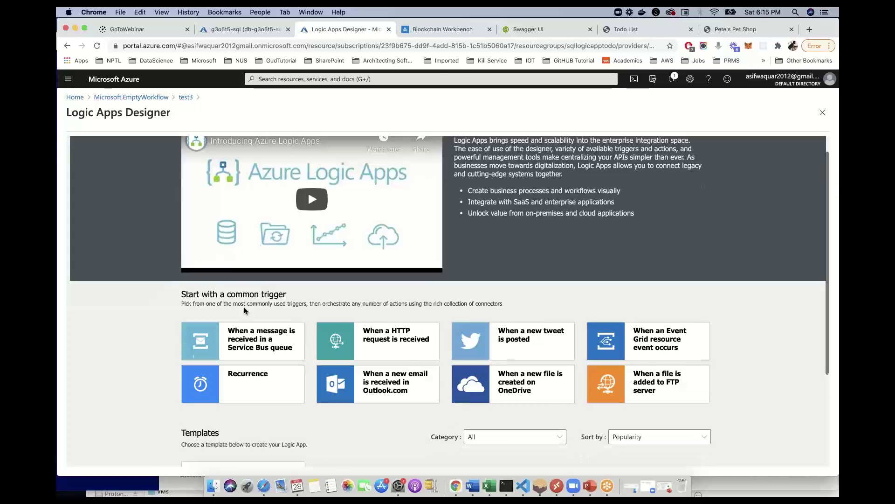
Scroll test3's Designer template gallery to the Publish smart contract event data to SQL DB template.
scroll(244, 310, "down", 5)
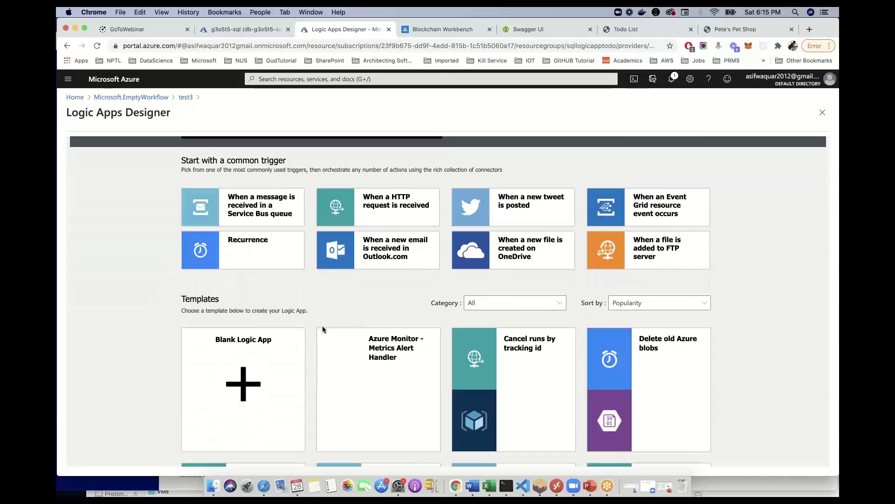
scroll(261, 336, "down", 7)
scroll(276, 358, "down", 8)
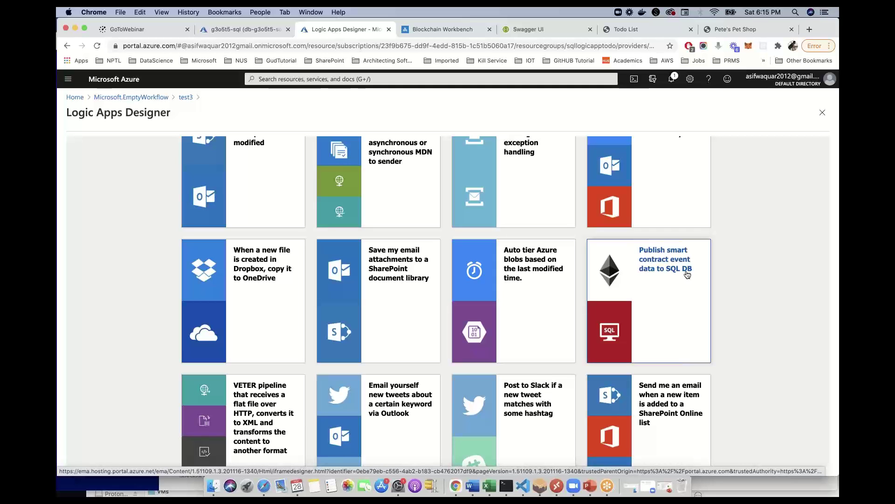
scroll(687, 274, "down", 15)
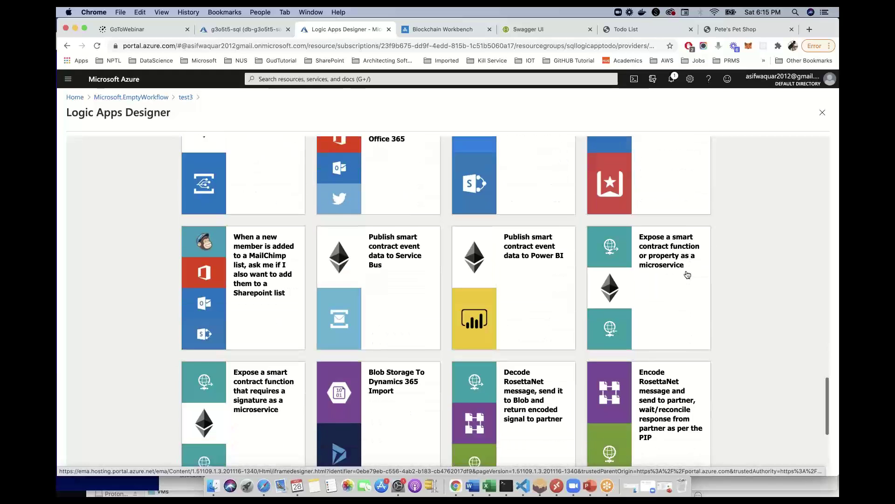
scroll(687, 274, "up", 5)
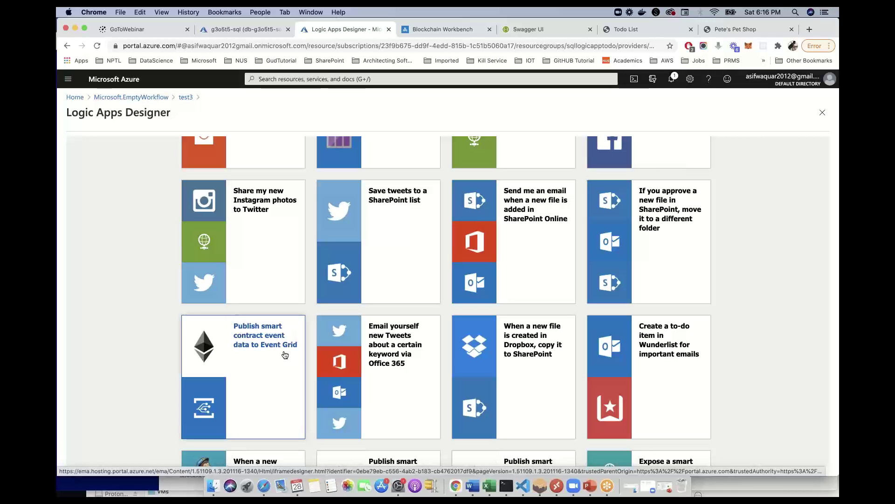
scroll(284, 354, "down", 3)
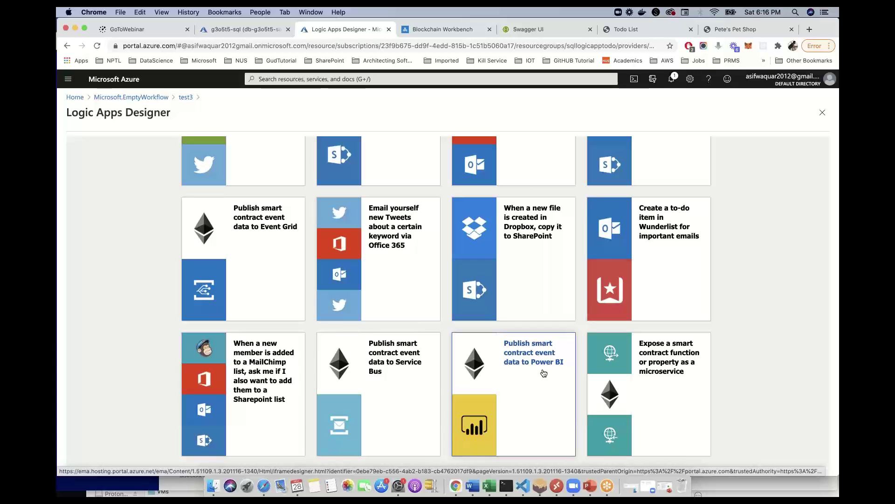
Scroll through the Logic Apps template gallery, then switch to VS Code showing event.TaskCreated.logicapp.json.
scroll(543, 372, "down", 5)
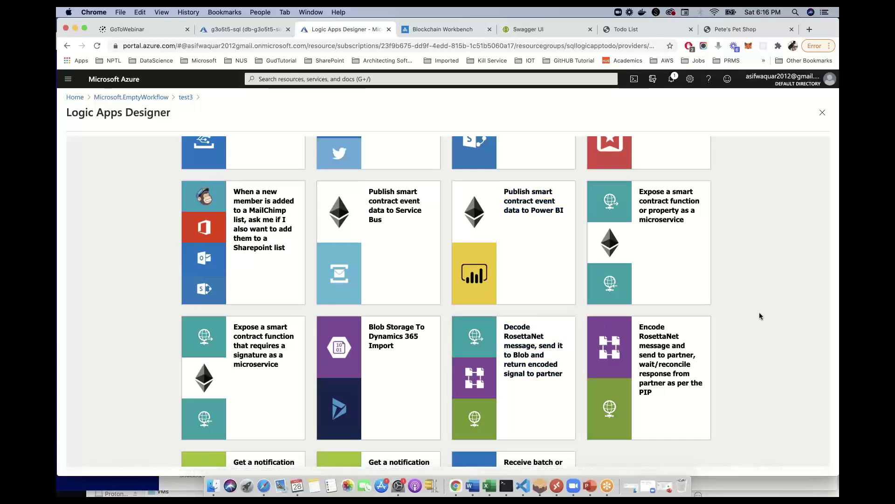
scroll(759, 315, "down", 4)
scroll(759, 315, "up", 7)
scroll(759, 312, "up", 15)
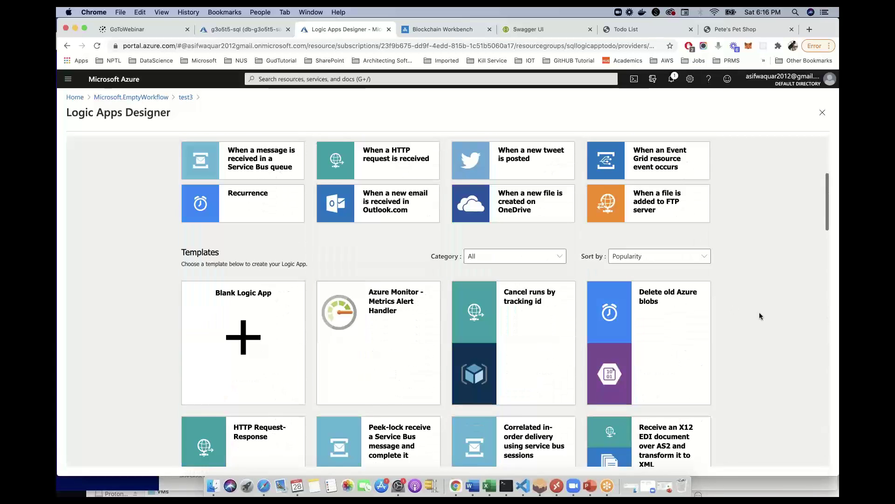
scroll(759, 312, "down", 3)
key("ctrl+Right")
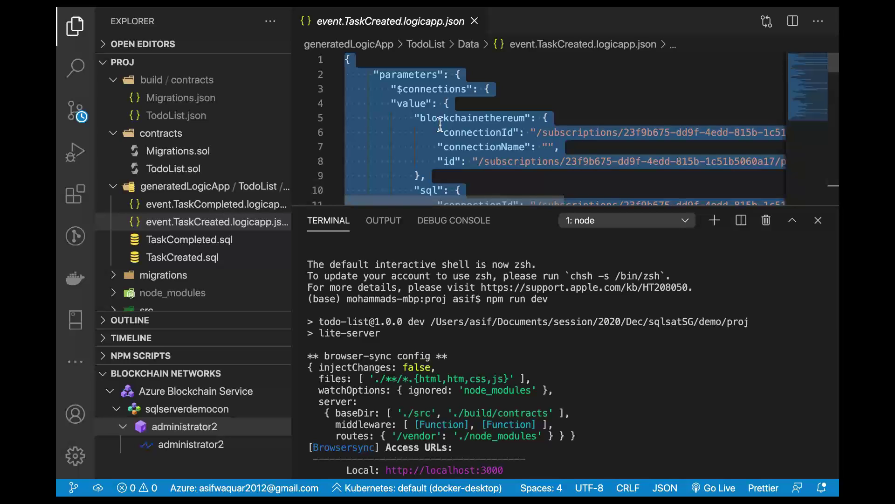
Start a blank logic app and replace its code view JSON with the copied TaskCreated workflow definition.
key("ctrl+Left")
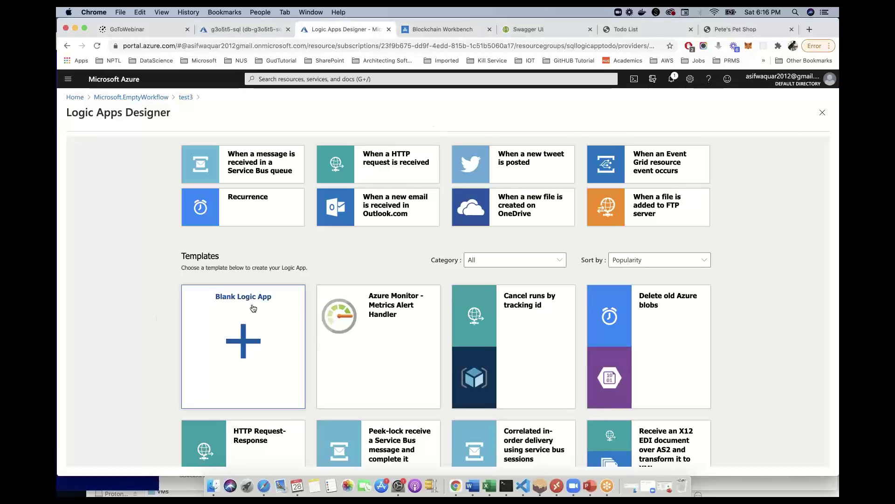
left_click(250, 305)
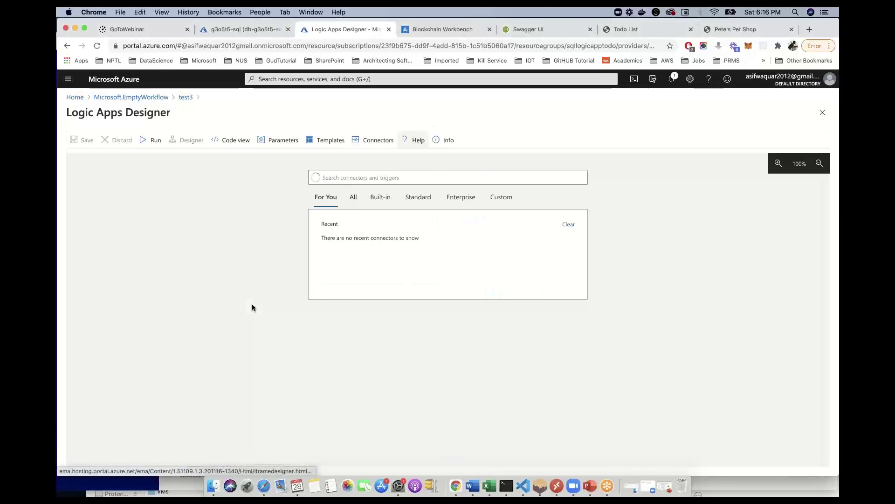
left_click(228, 140)
left_click_drag(230, 276, 83, 154)
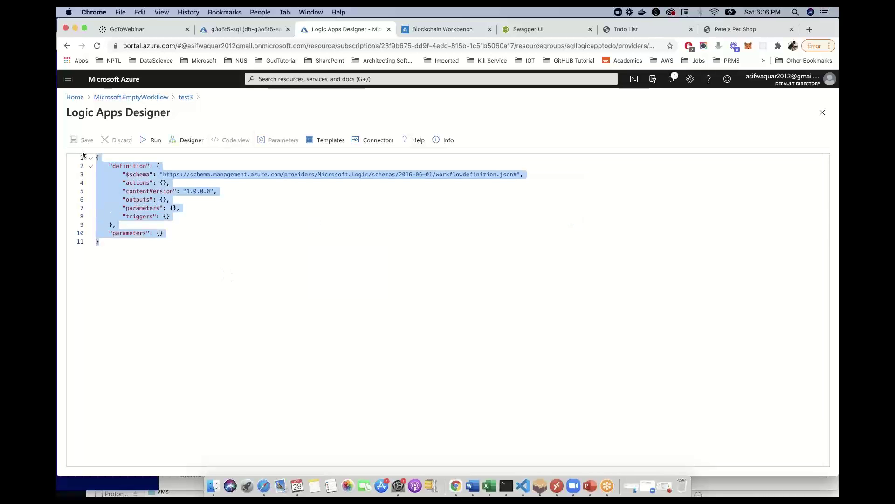
key("super+v")
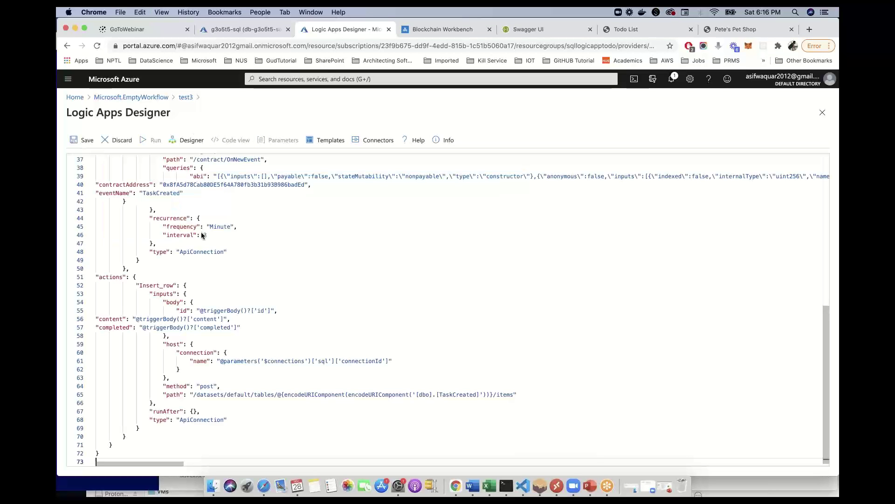
left_click(194, 140)
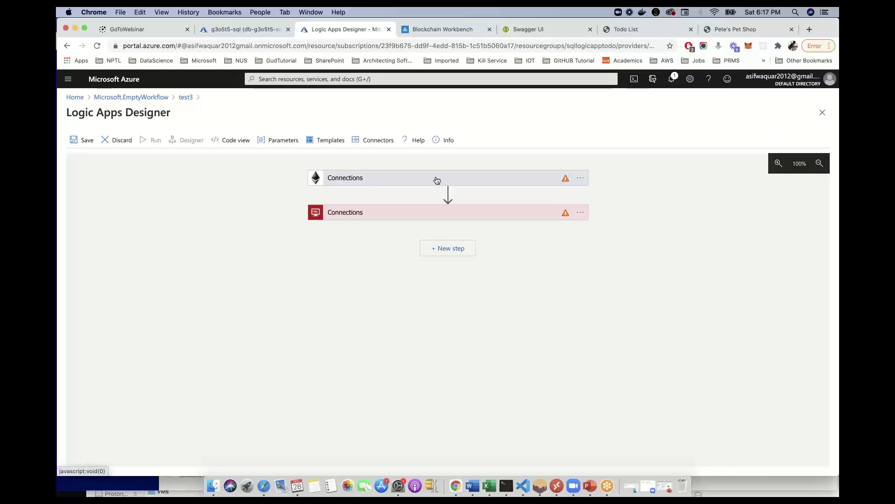
Add a new Ethereum Blockchain connection on the first Connections step and enter its connection name.
left_click(515, 179)
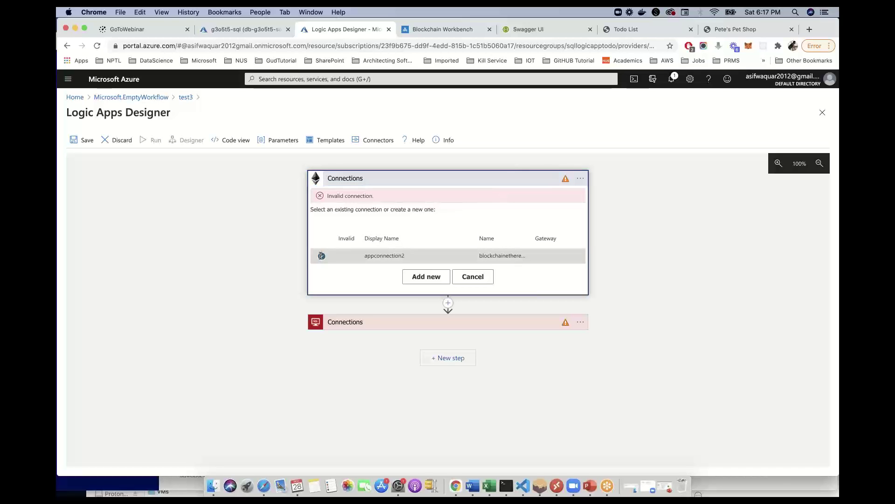
left_click(432, 278)
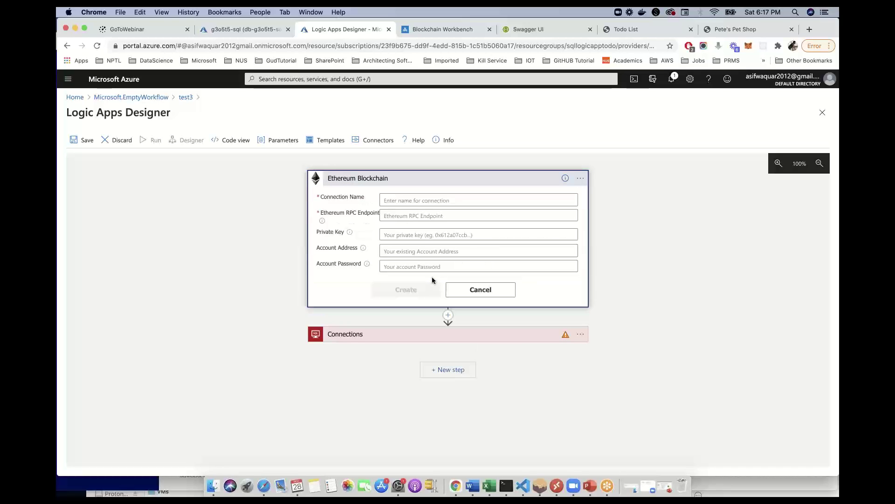
left_click(413, 199)
type("assif")
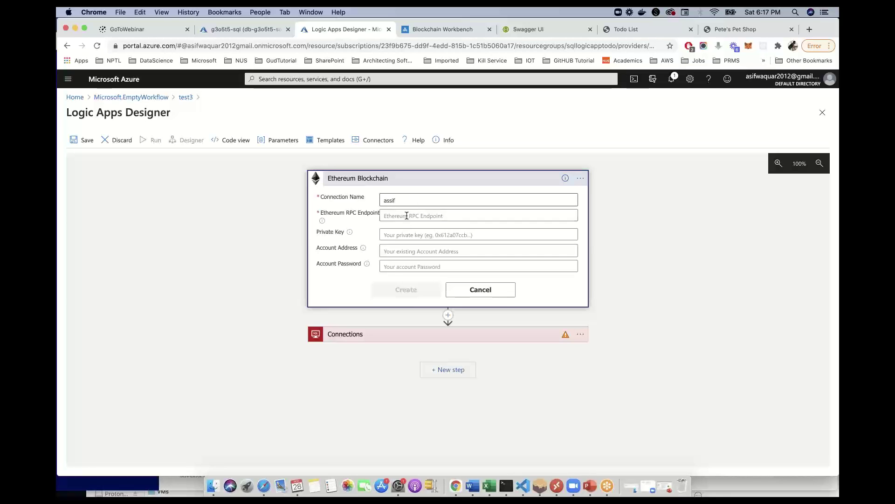
left_click(407, 215)
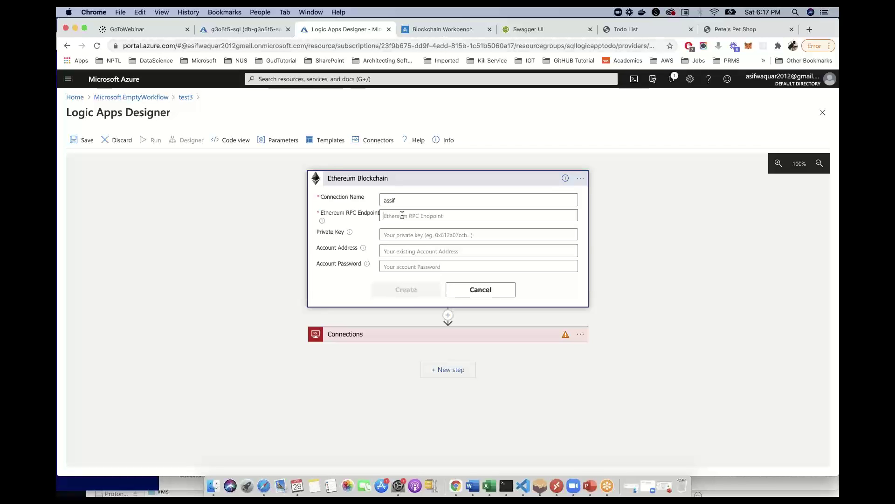
left_click(749, 45)
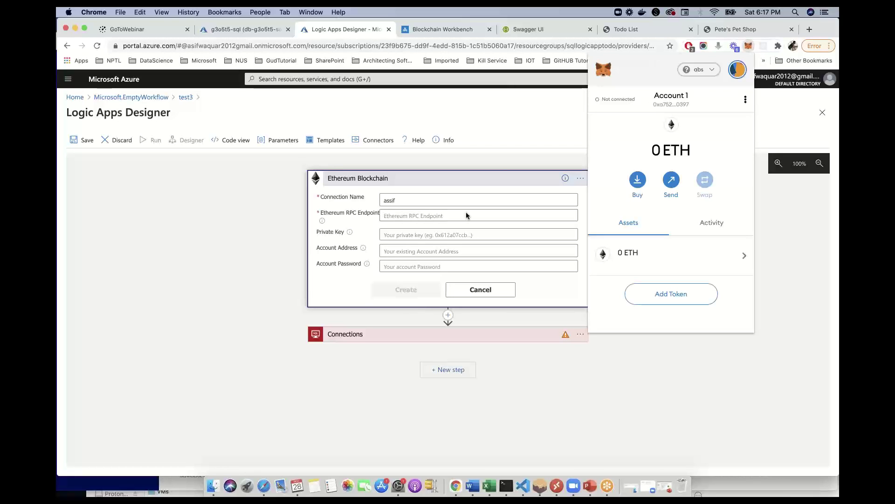
left_click(243, 30)
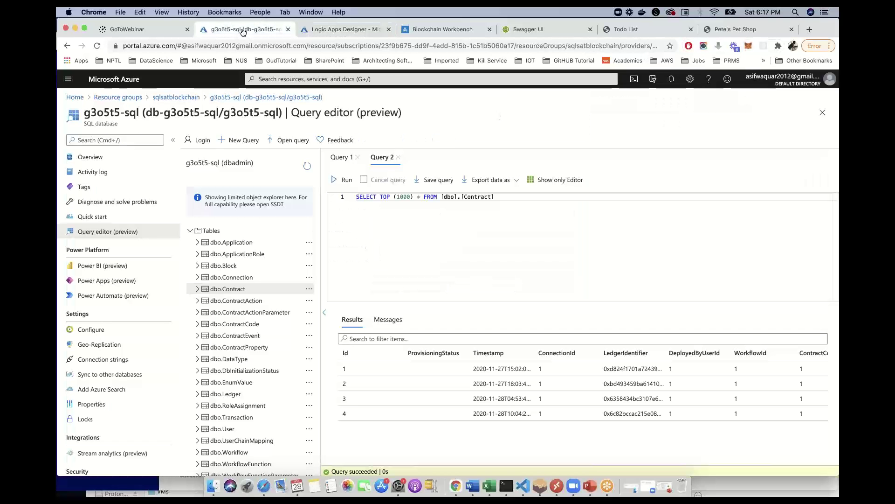
Paste the administrator2 default node's HTTPS Access key 1 connection string as the RPC Endpoint.
left_click(127, 98)
left_click(527, 99)
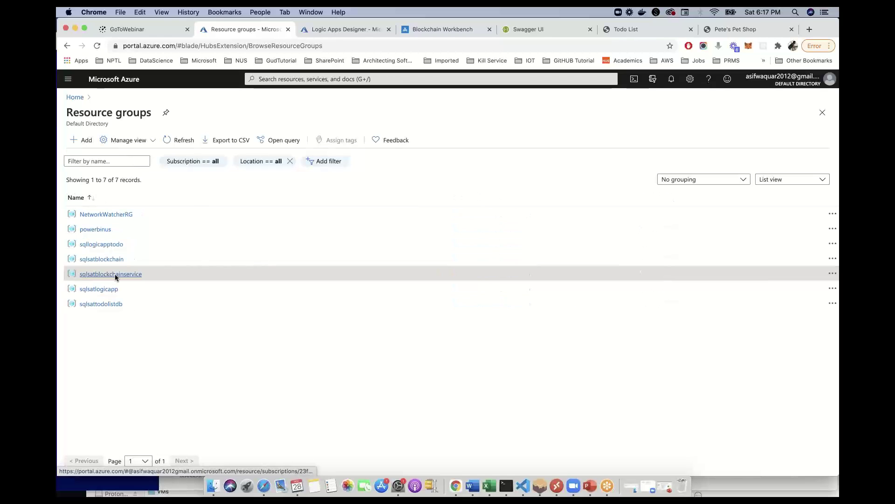
left_click(117, 274)
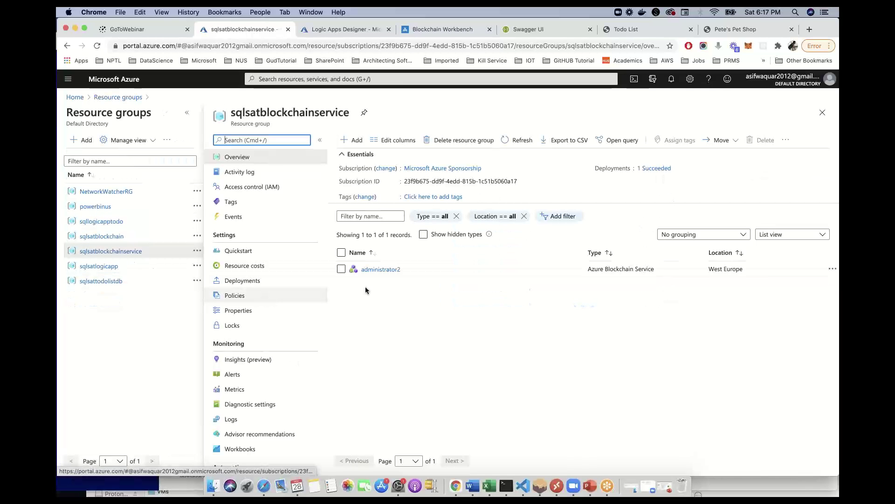
left_click(379, 269)
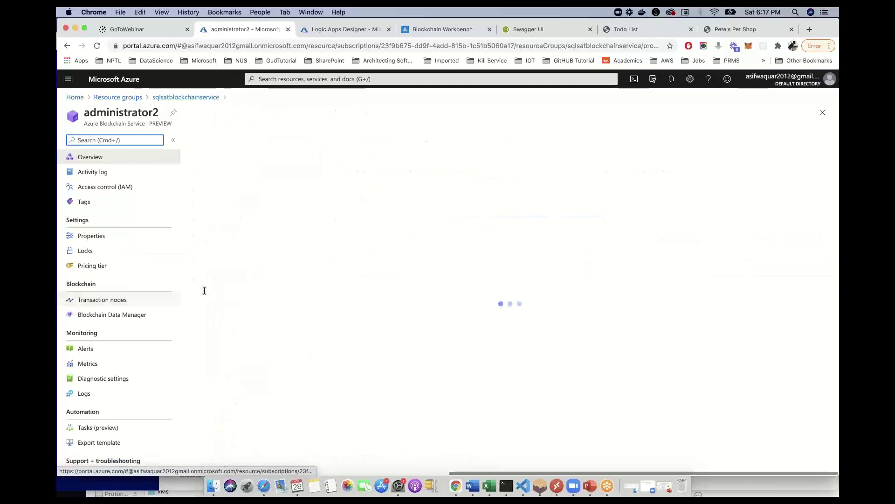
left_click(93, 300)
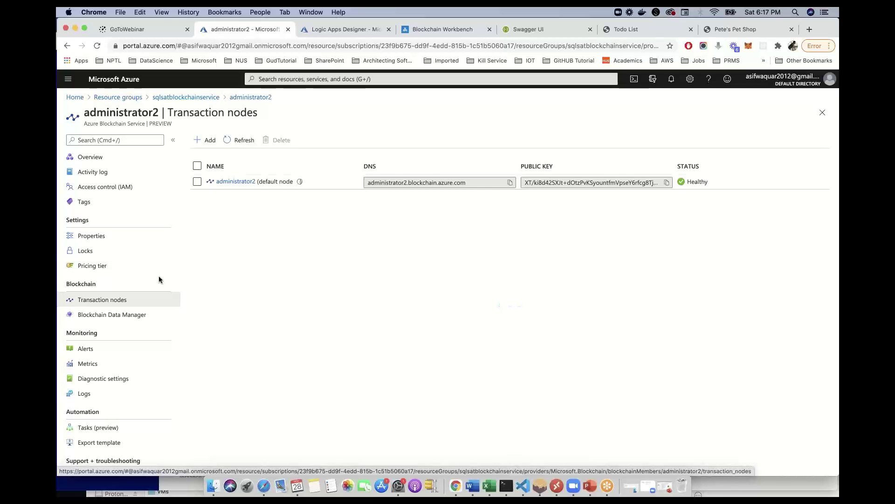
left_click(236, 182)
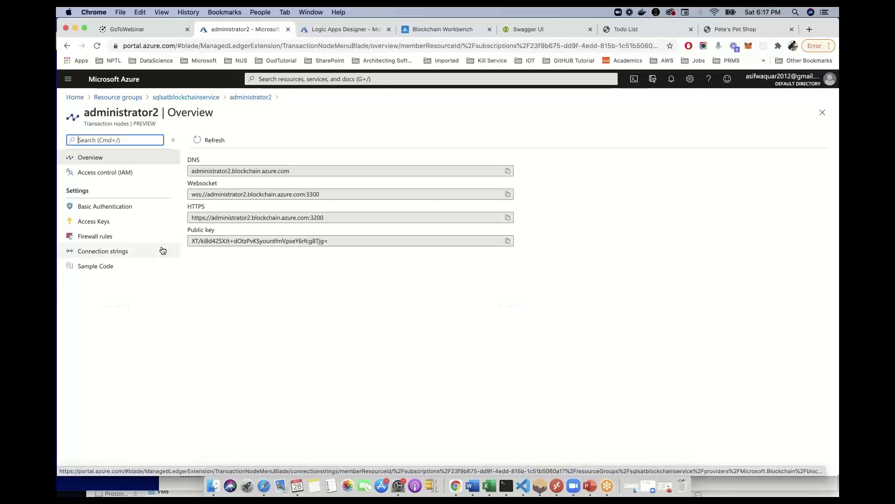
left_click(139, 254)
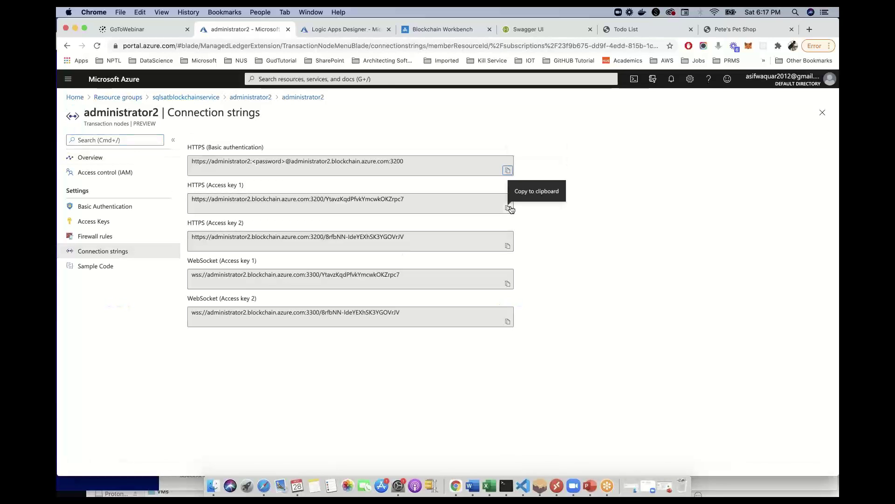
left_click(506, 210)
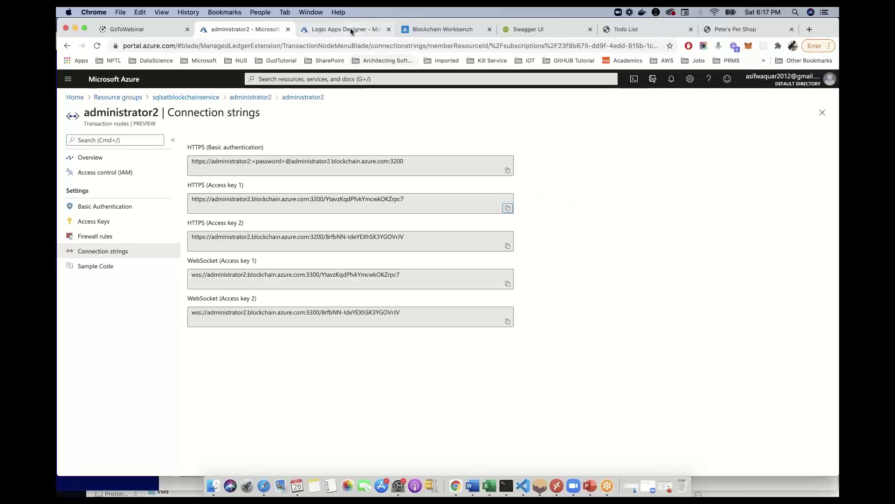
left_click(350, 29)
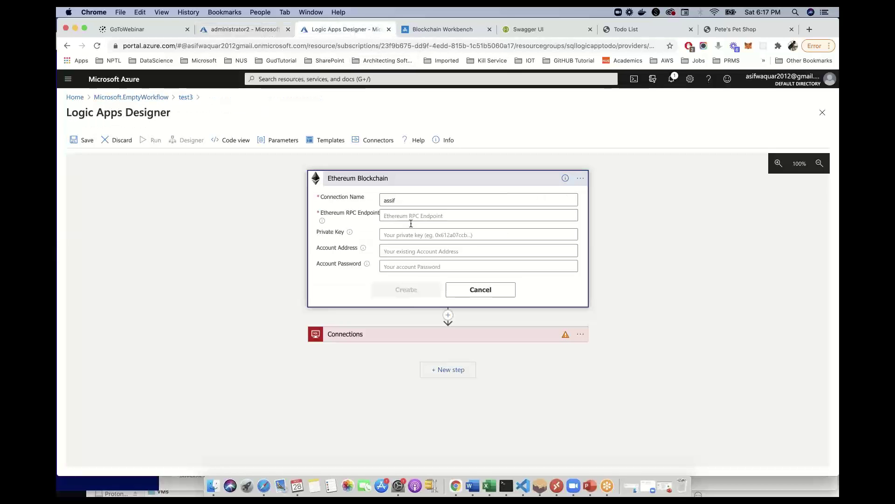
key("super+v")
Fill in the administrator2 member account address and the account password, then cancel the connection form.
left_click(404, 251)
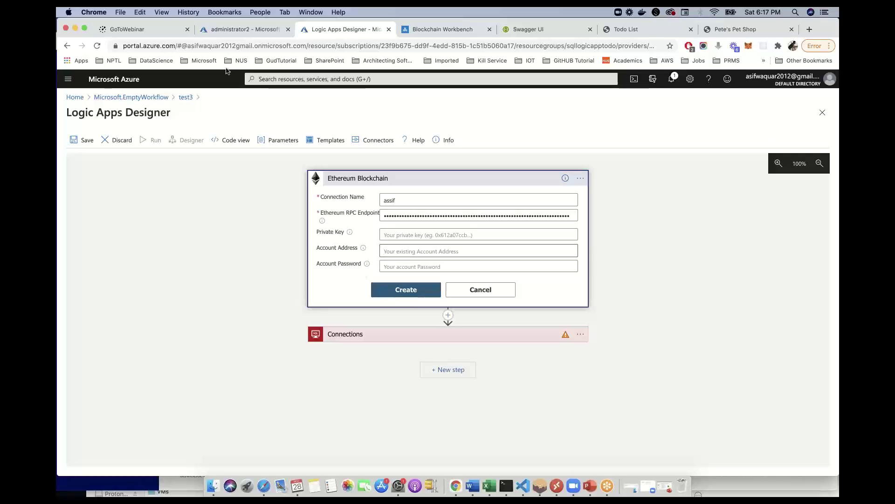
left_click(237, 29)
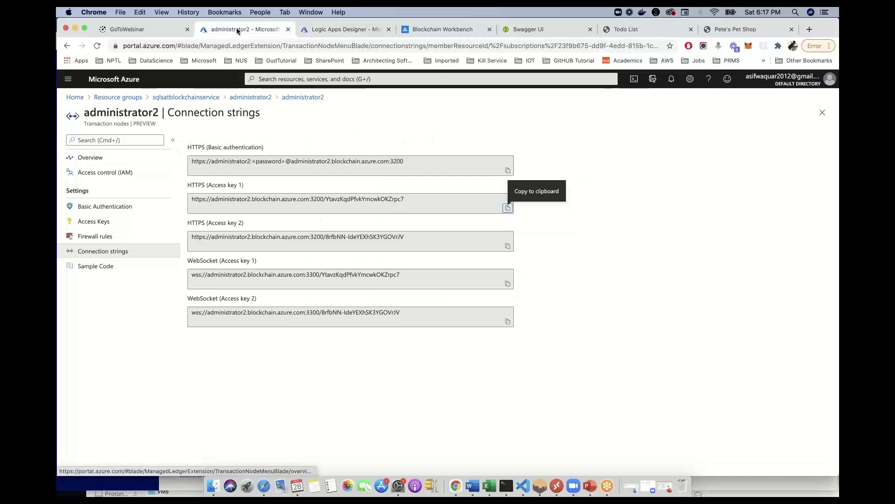
left_click(240, 98)
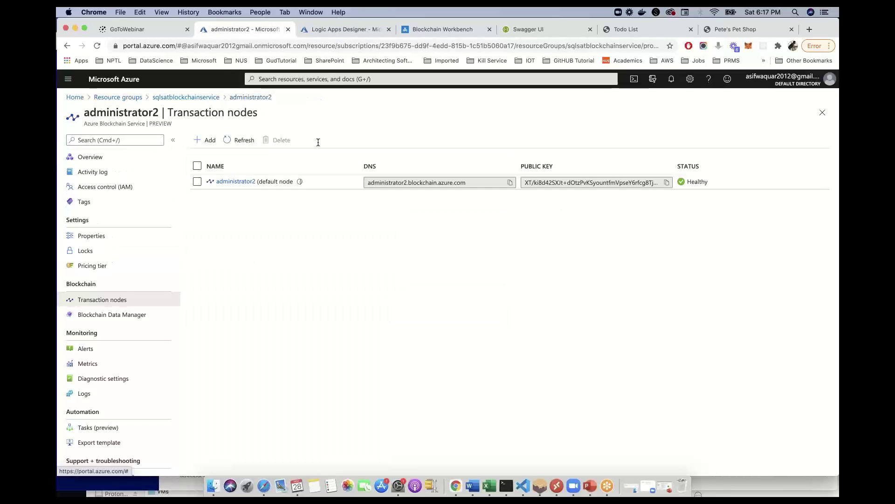
left_click(202, 97)
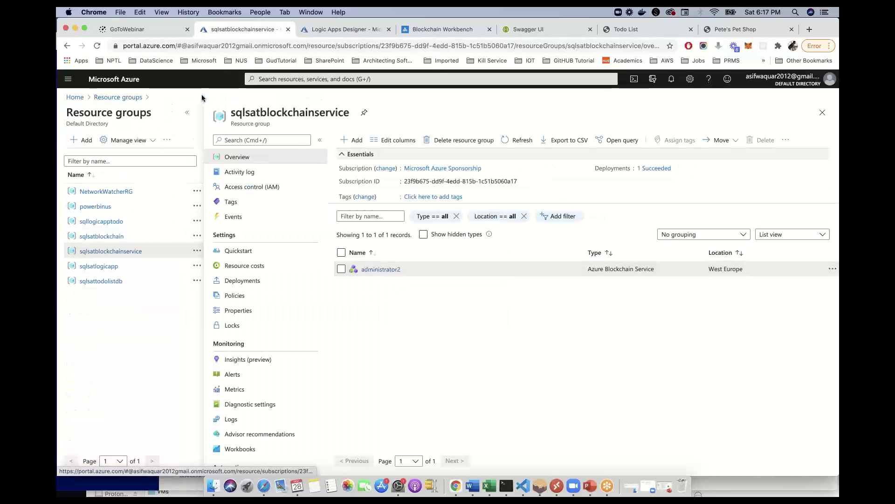
left_click(390, 269)
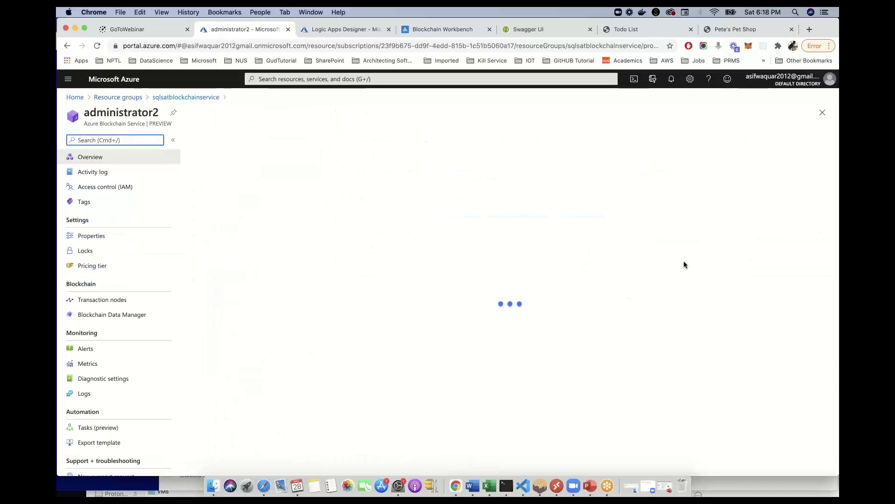
left_click(722, 234)
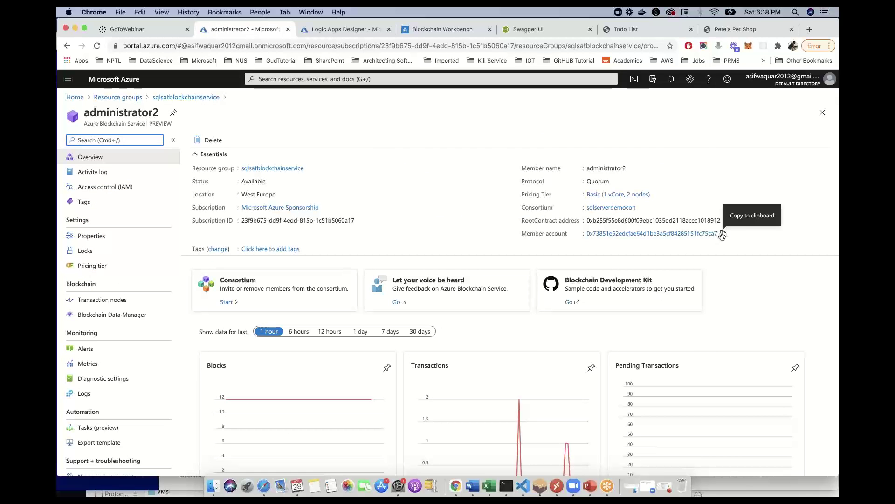
left_click(355, 36)
key("super+v")
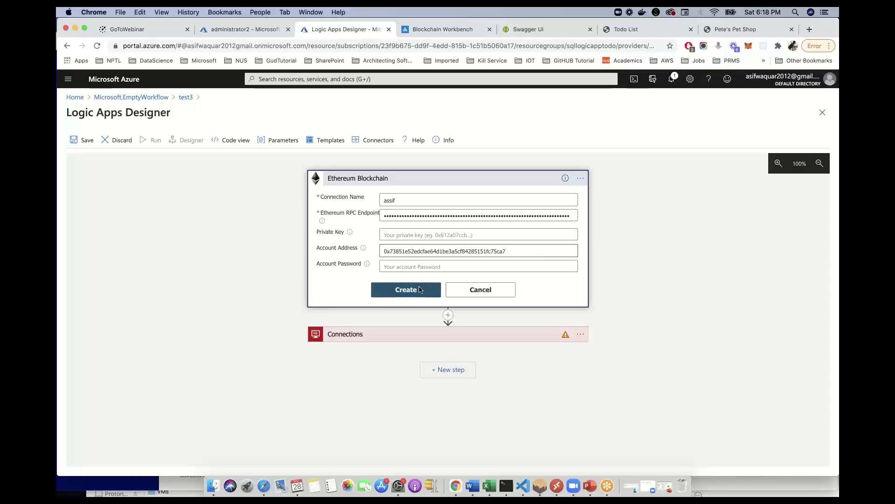
key("Tab")
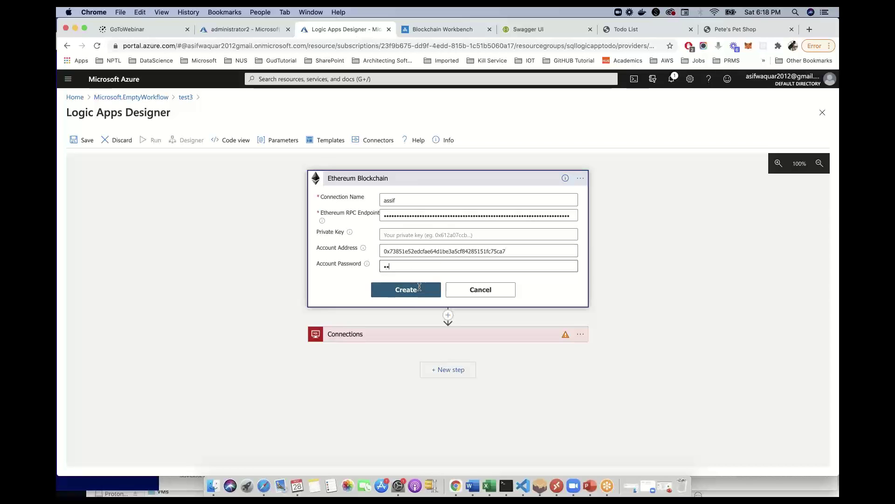
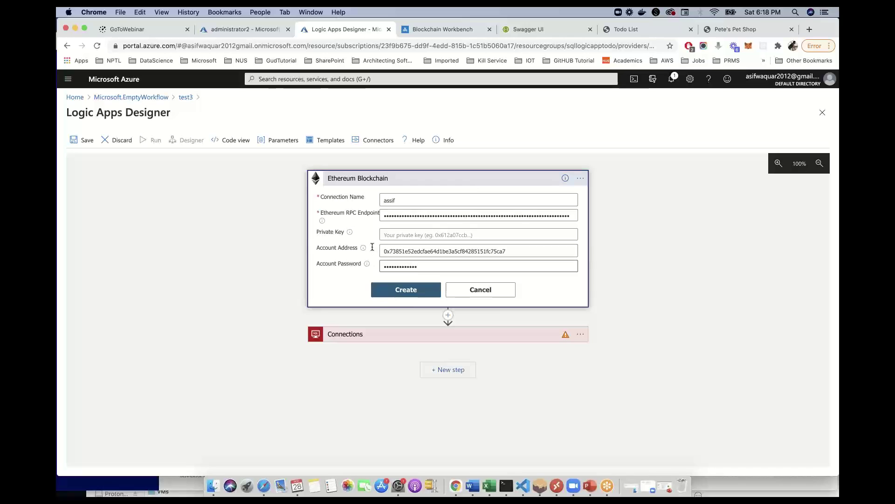
left_click(475, 293)
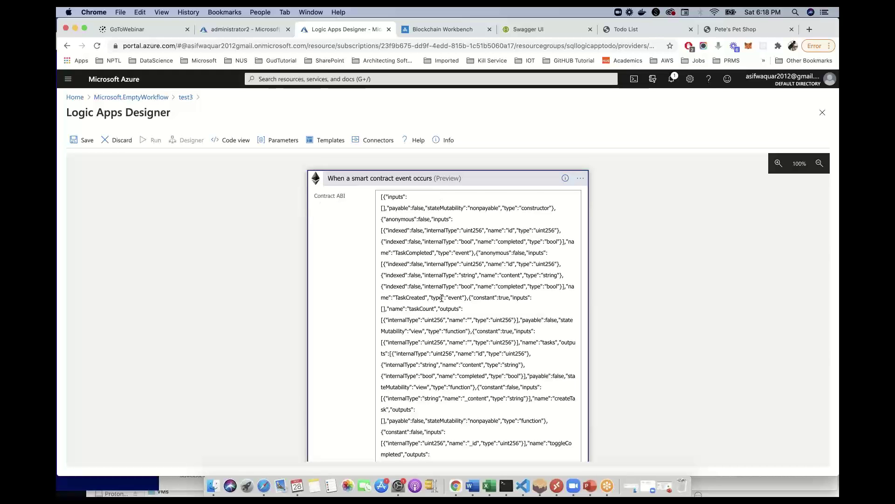
Keep TaskCreated as the trigger's Event Name and expand the Connections step showing an invalid connection.
scroll(441, 298, "down", 5)
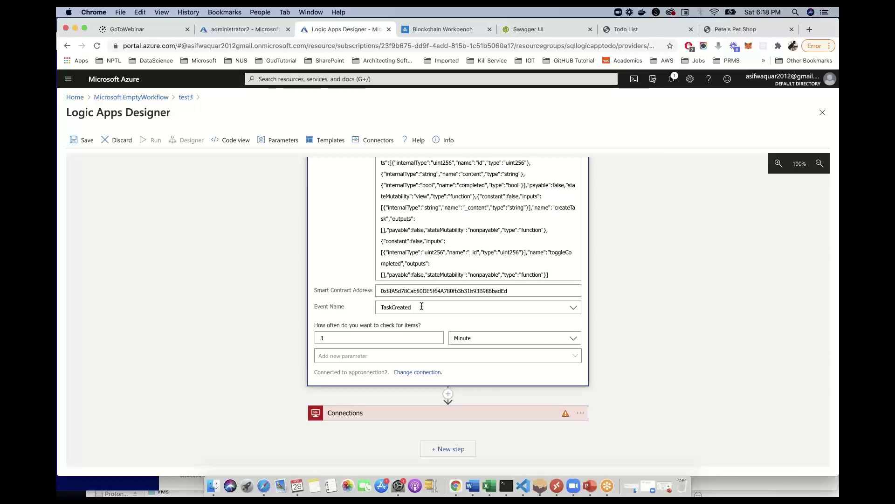
left_click(422, 306)
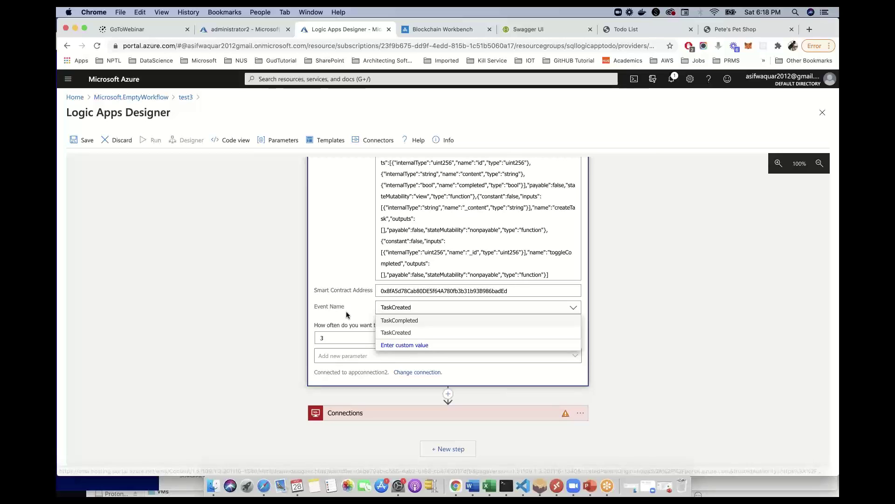
left_click(399, 333)
left_click(531, 416)
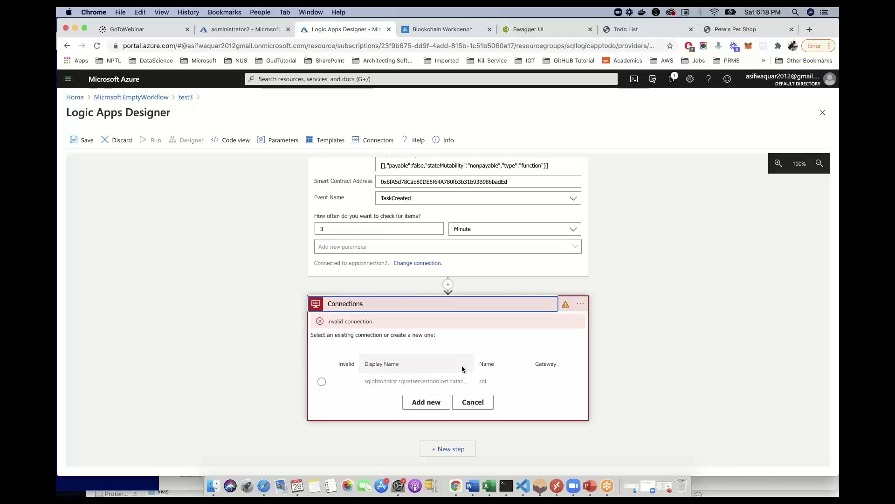
Discard the unsaved workflow and open the todocreated logic app from sqllogicapptodo in the designer.
left_click(131, 97)
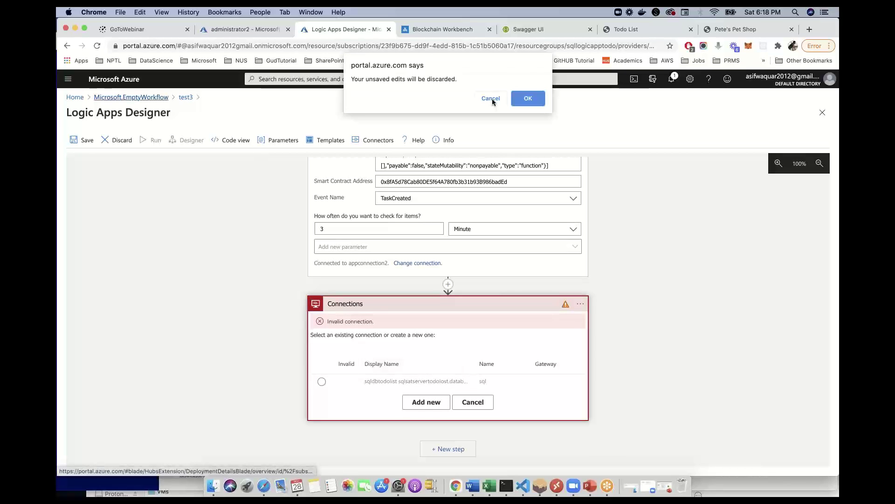
left_click(528, 97)
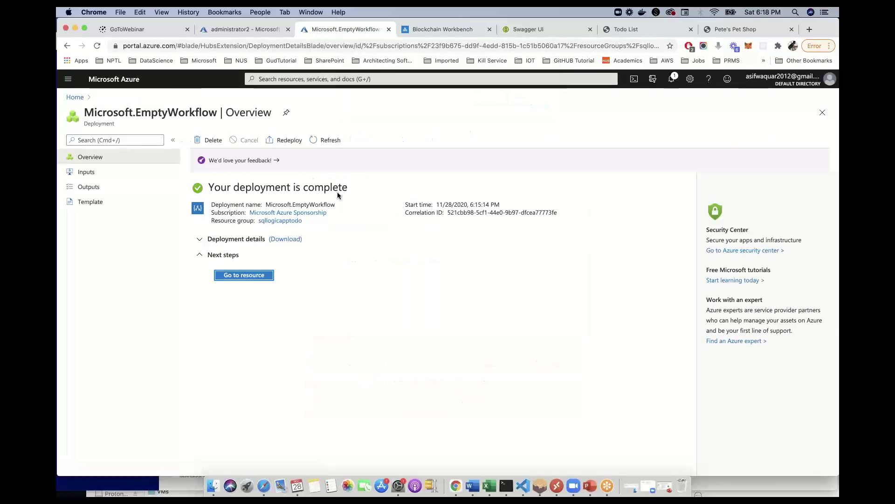
left_click(78, 98)
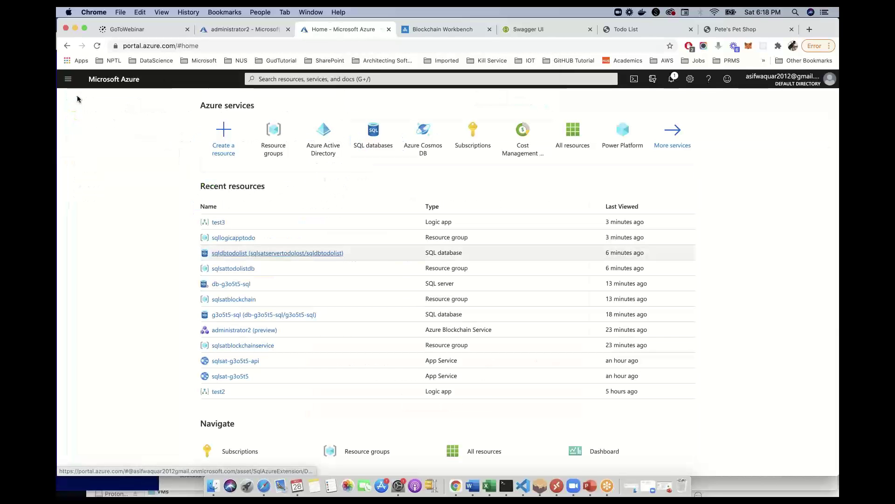
left_click(270, 139)
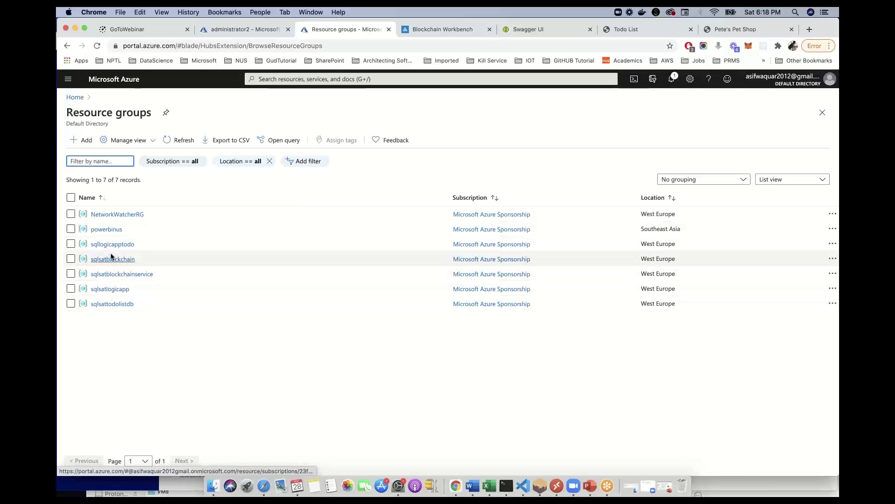
left_click(104, 244)
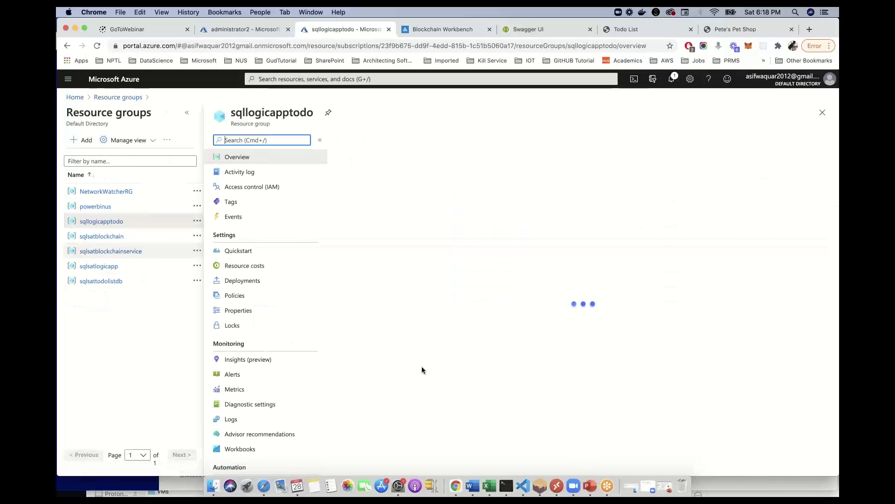
left_click(379, 344)
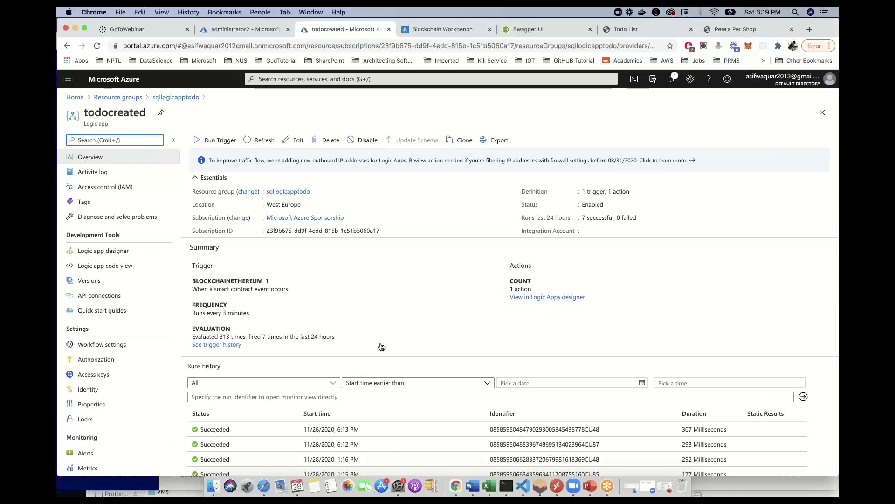
scroll(380, 346, "down", 1)
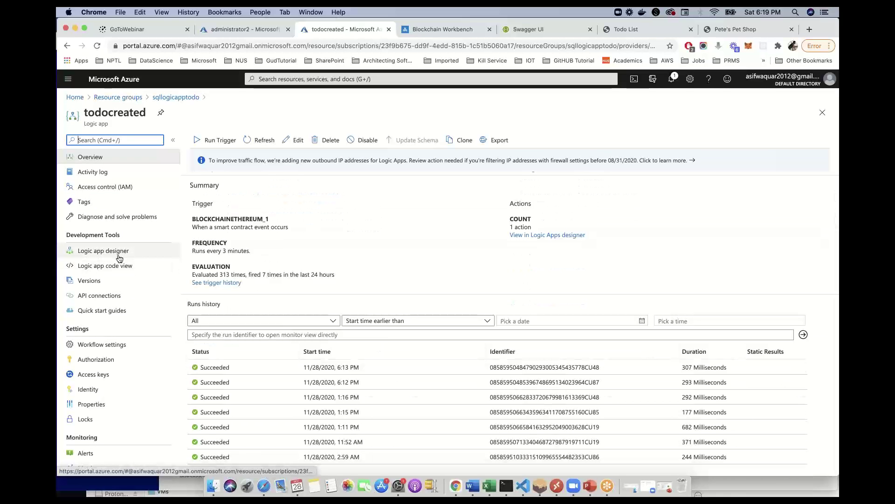
left_click(118, 254)
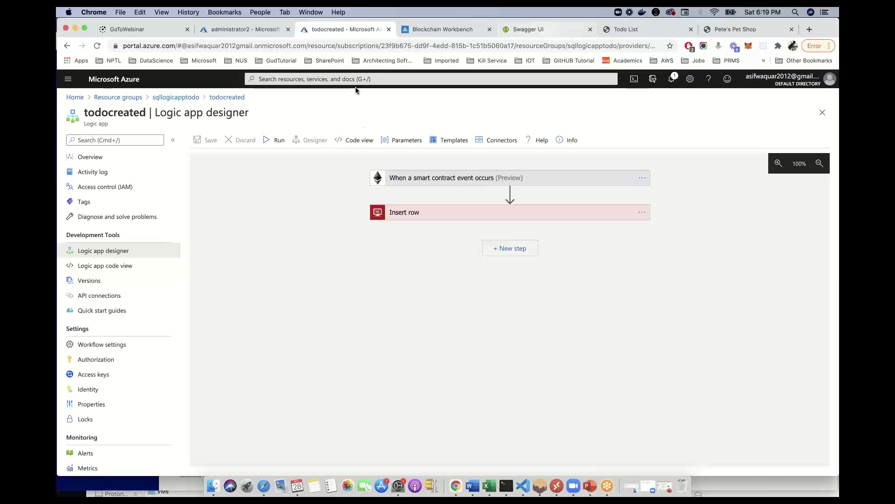
left_click(627, 30)
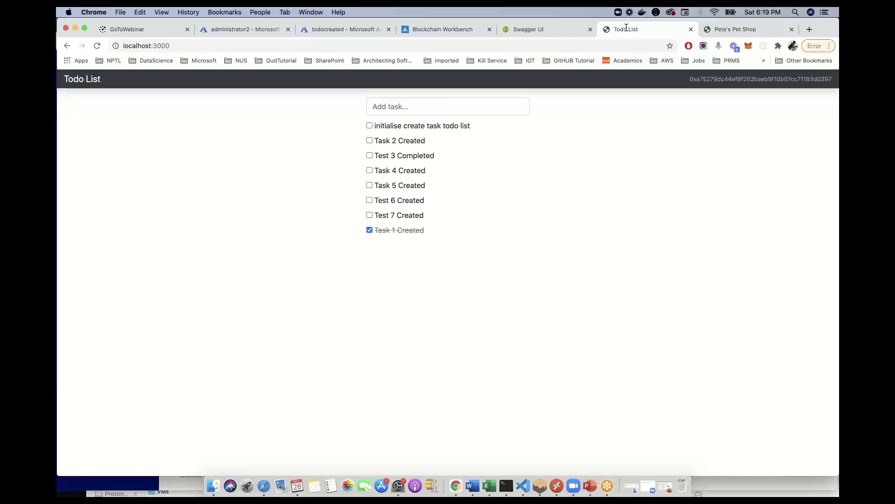
Add the task 'Test 8' in Todo List and confirm its transaction in MetaMask.
left_click(462, 106)
type("Test ")
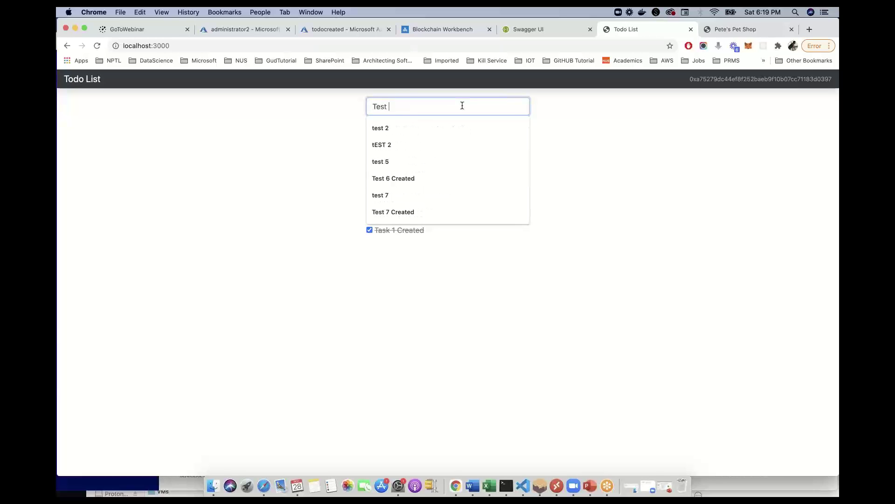
type("8 Created")
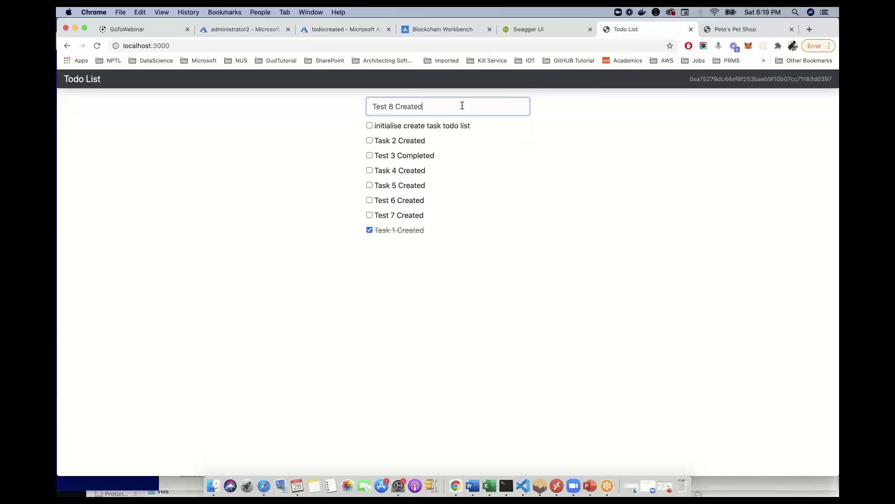
key("Return")
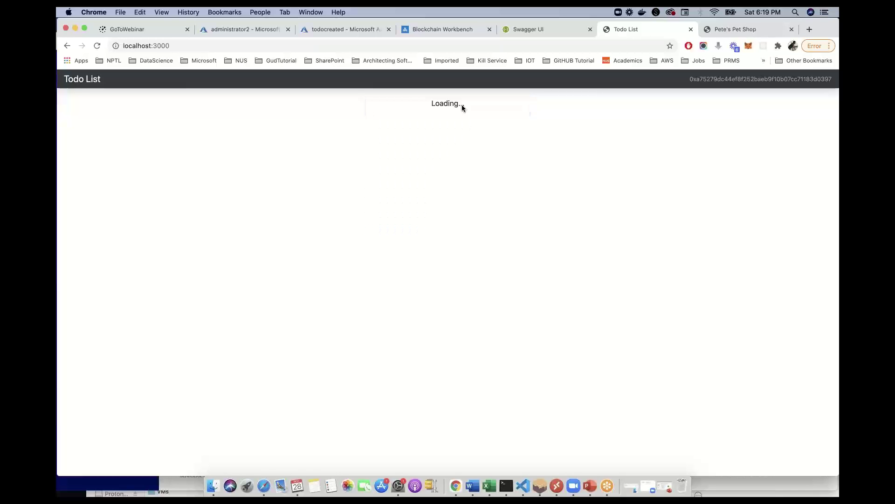
left_click(356, 30)
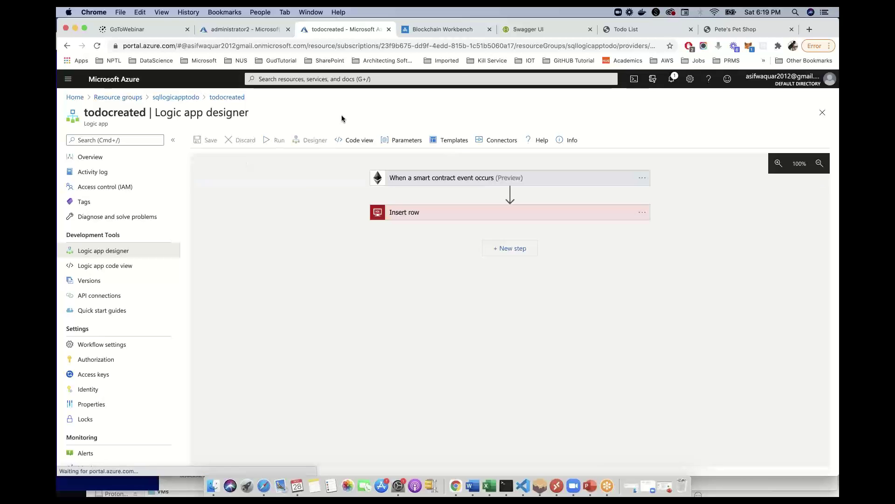
left_click(634, 29)
left_click(750, 47)
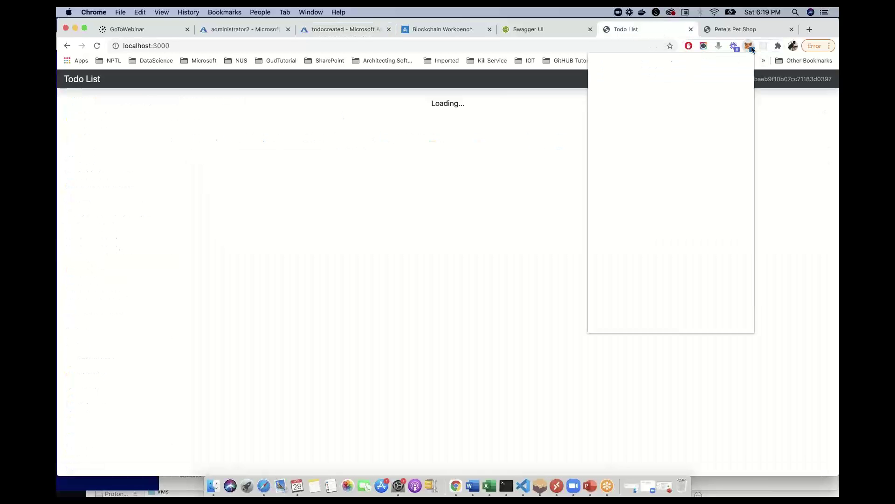
left_click(707, 316)
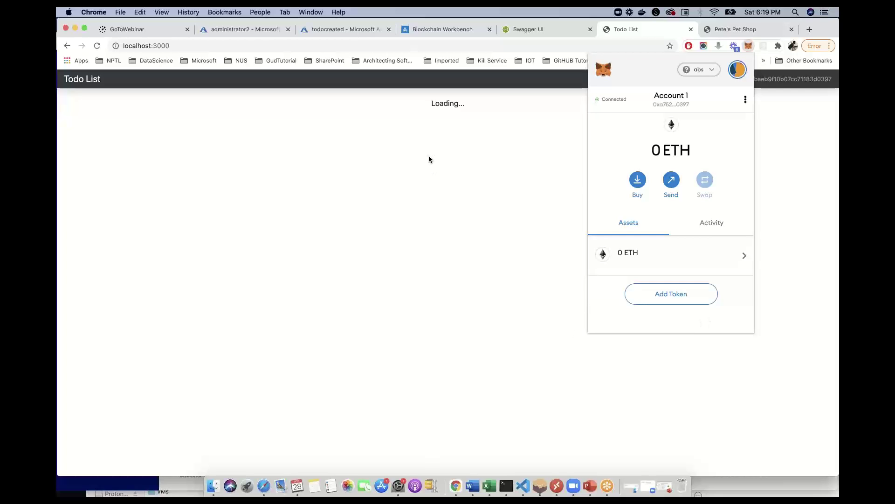
left_click(336, 29)
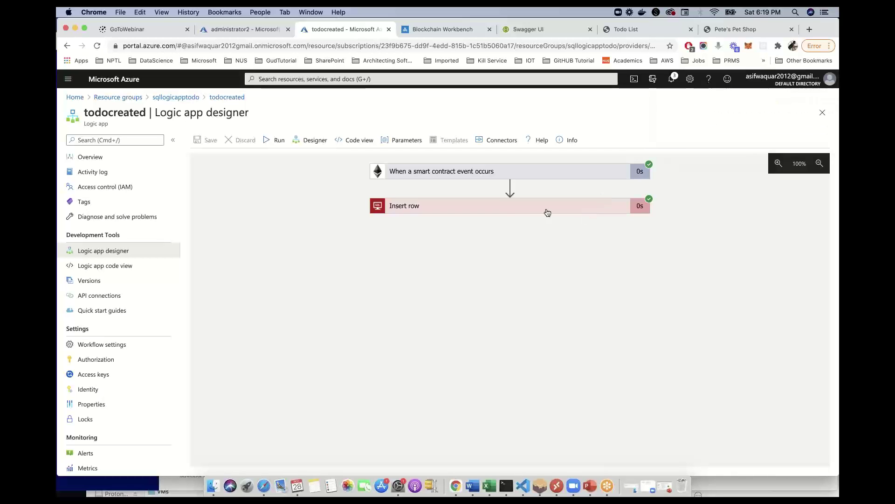
Review the Insert row run details and the workflow's JSON code, then bring up PowerPoint.
left_click(504, 213)
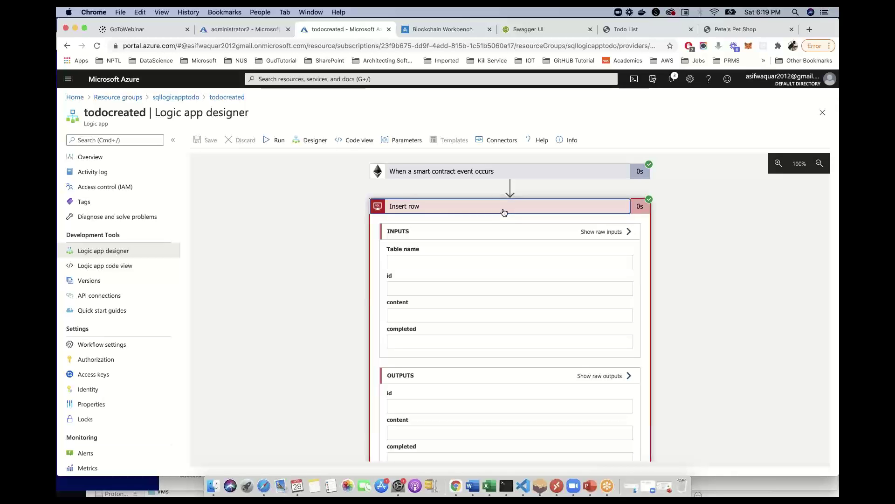
left_click(504, 210)
left_click(357, 140)
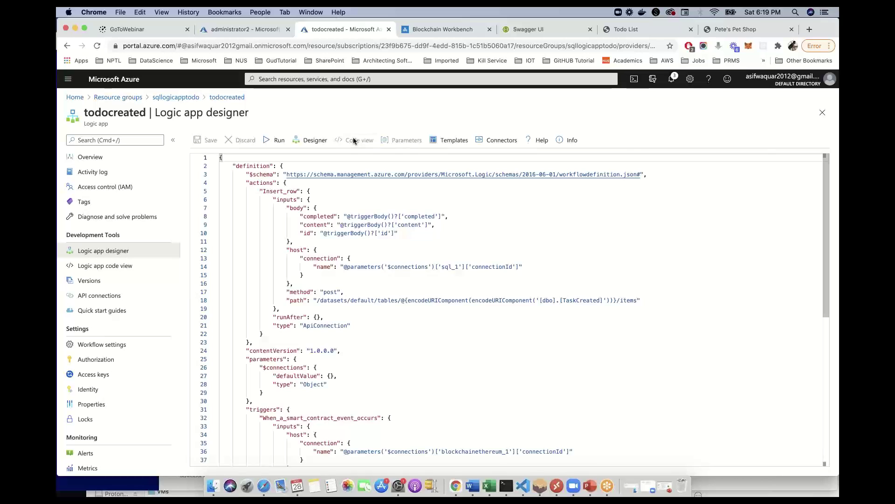
left_click(330, 140)
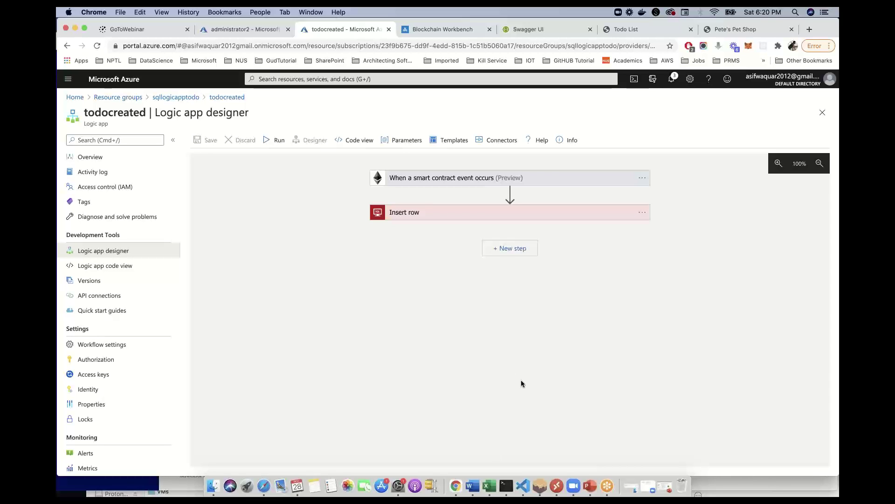
left_click(590, 485)
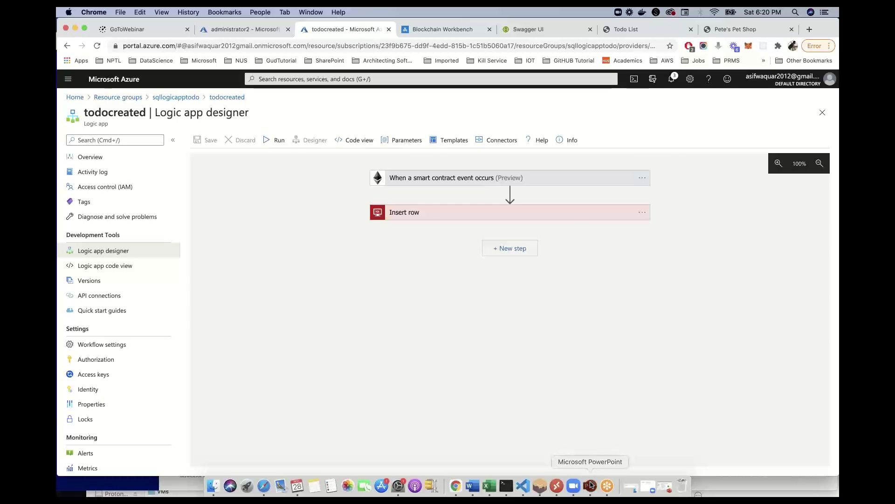
Start the slide show from slide 16, 'Process'.
scroll(142, 385, "down", 5)
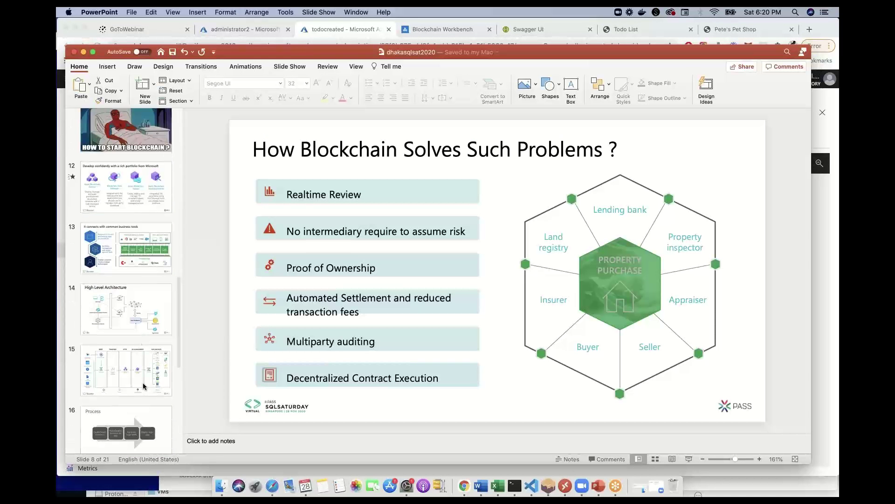
scroll(143, 385, "down", 3)
left_click(136, 283)
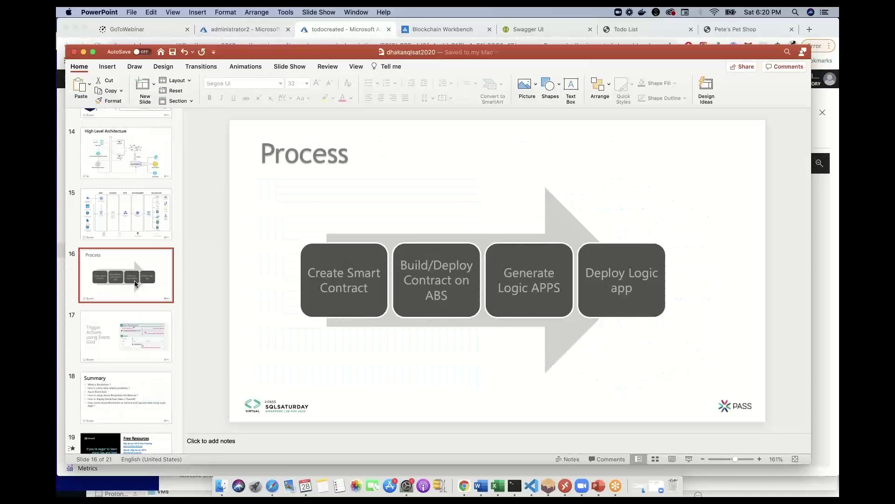
left_click(689, 459)
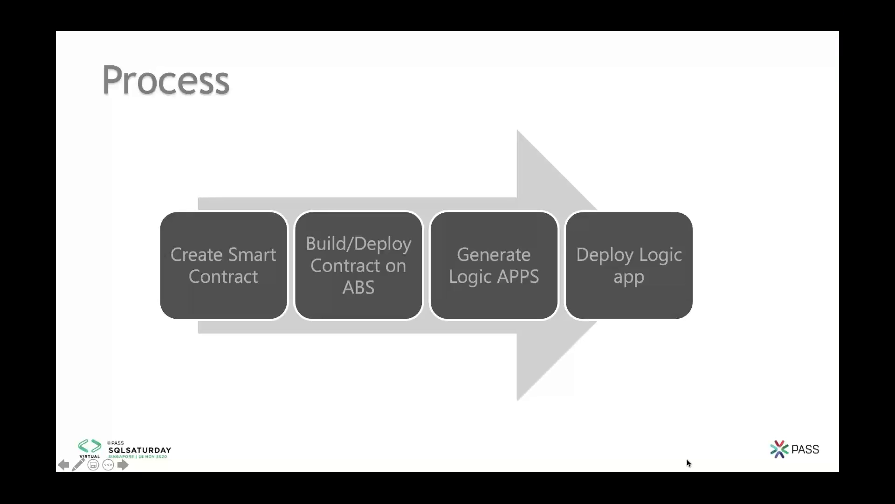